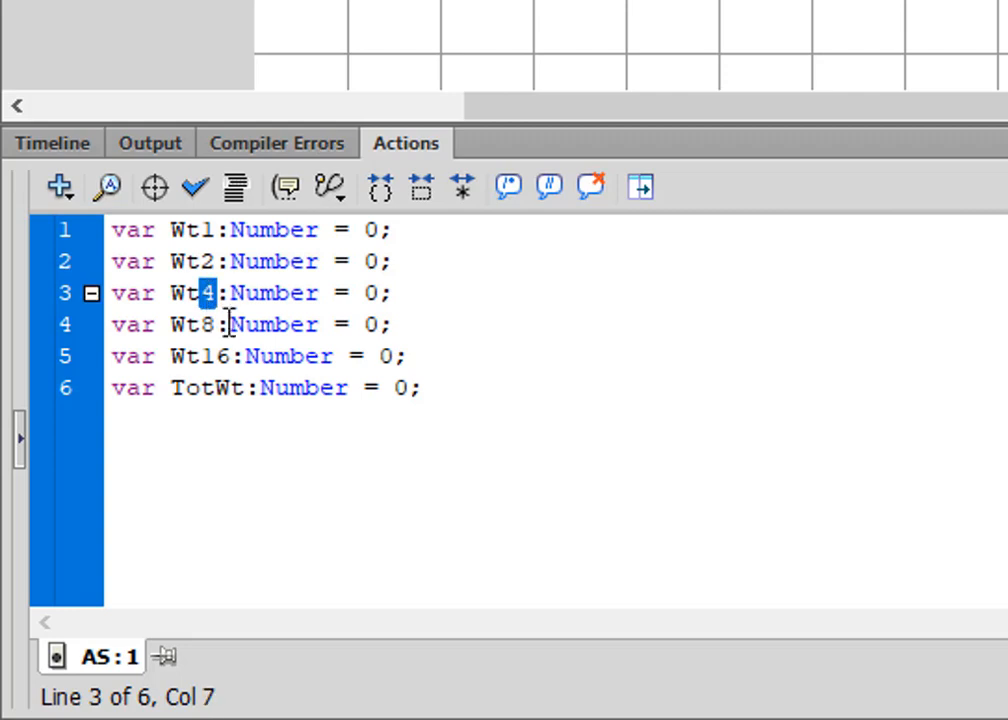
click(216, 325)
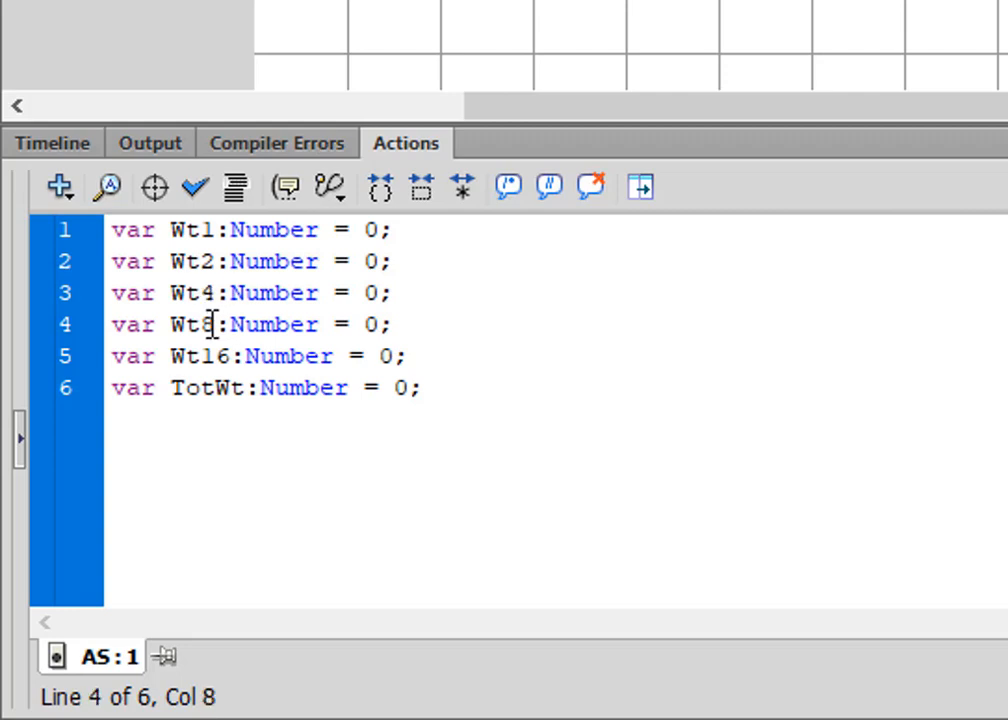
key(shift+Left)
click(224, 357)
key(shift+Left)
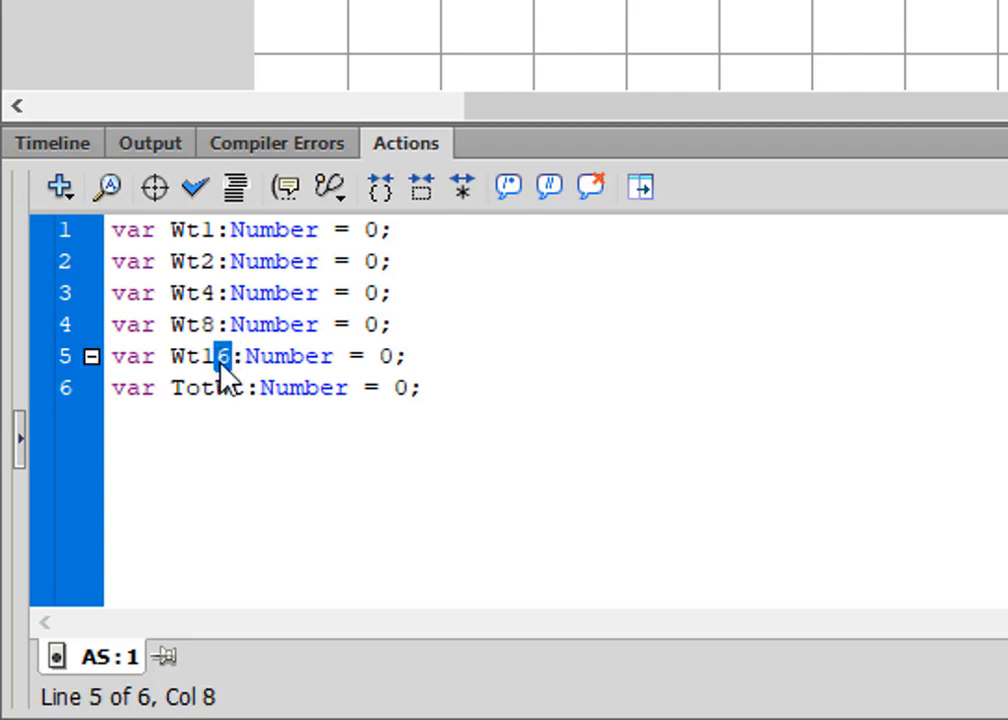
click(279, 439)
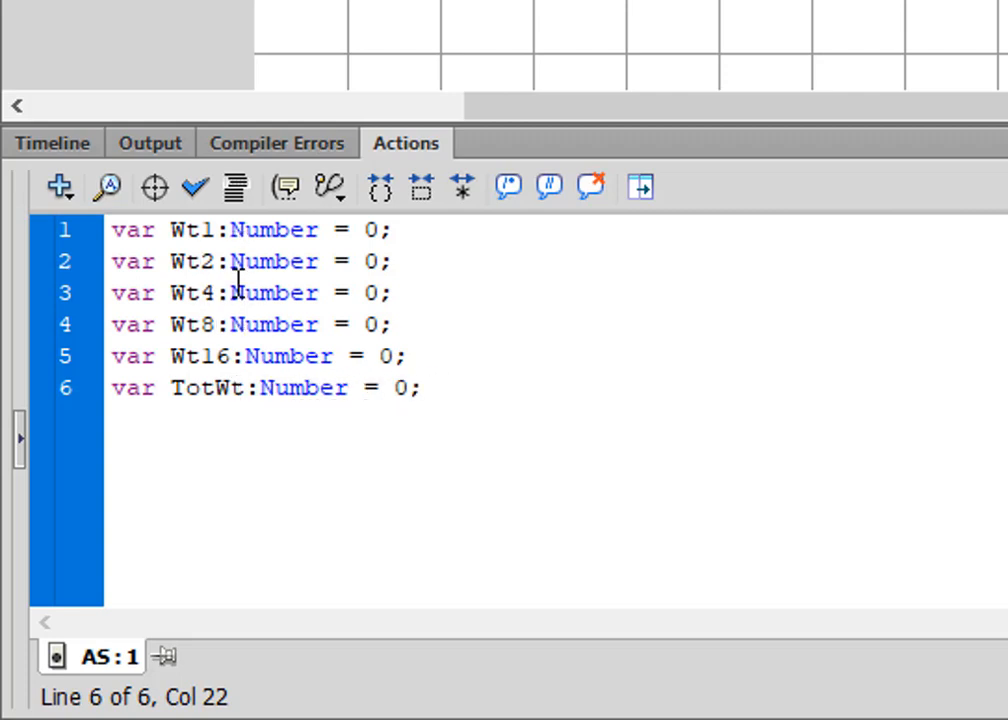
click(457, 658)
In the AS layer's frame 10 script, add the line Wt1 = 1; above gotoAndStop in the YesWt1 function.
click(56, 152)
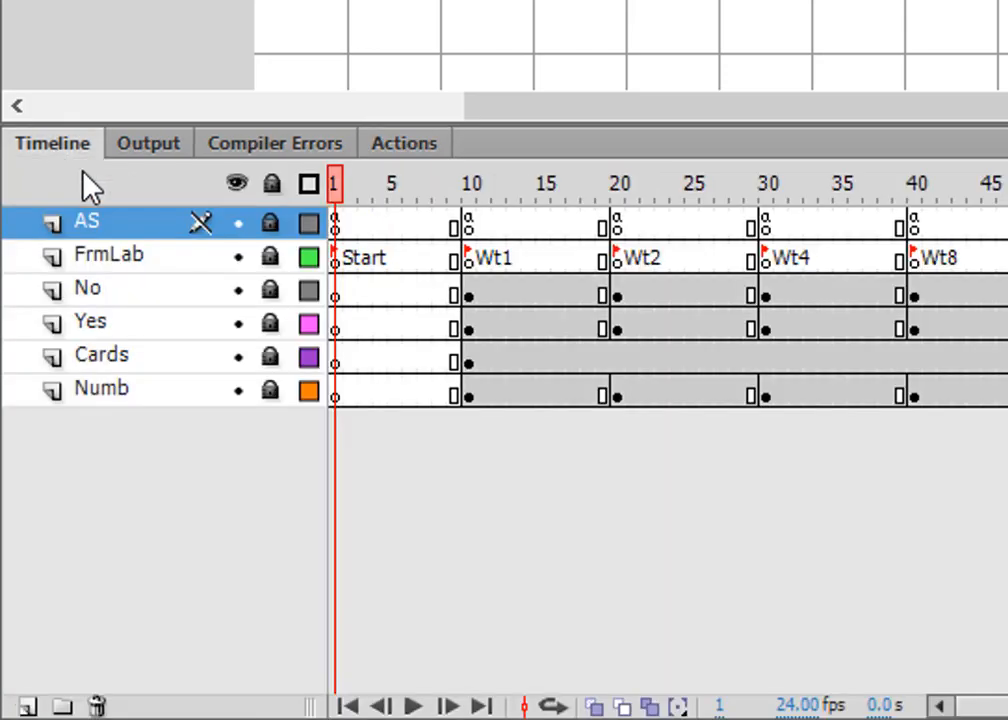
click(468, 222)
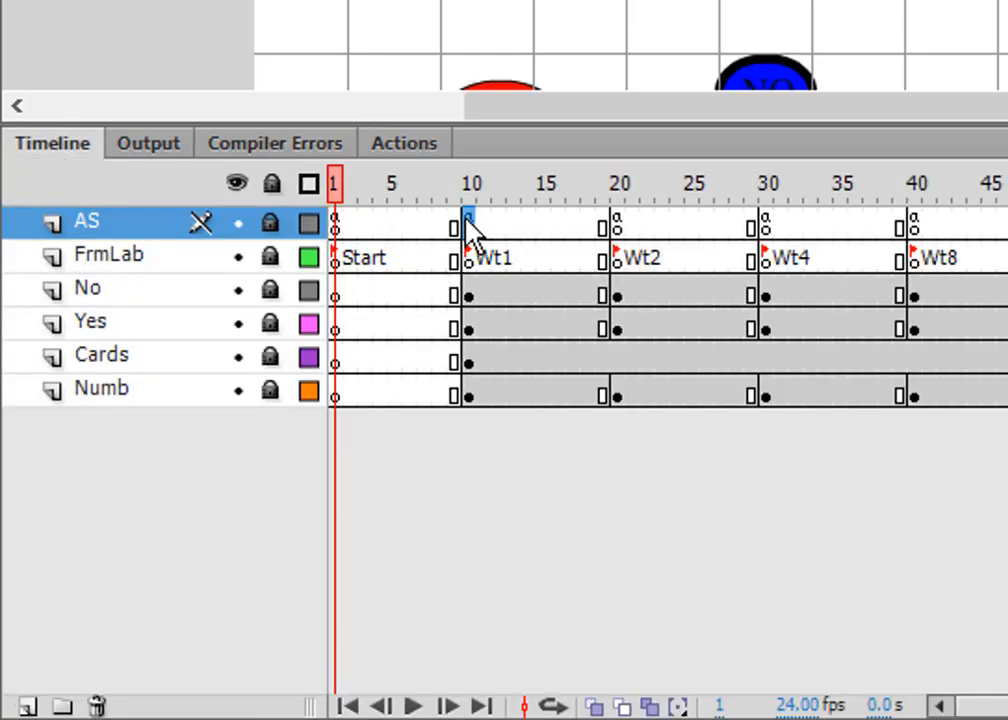
click(425, 150)
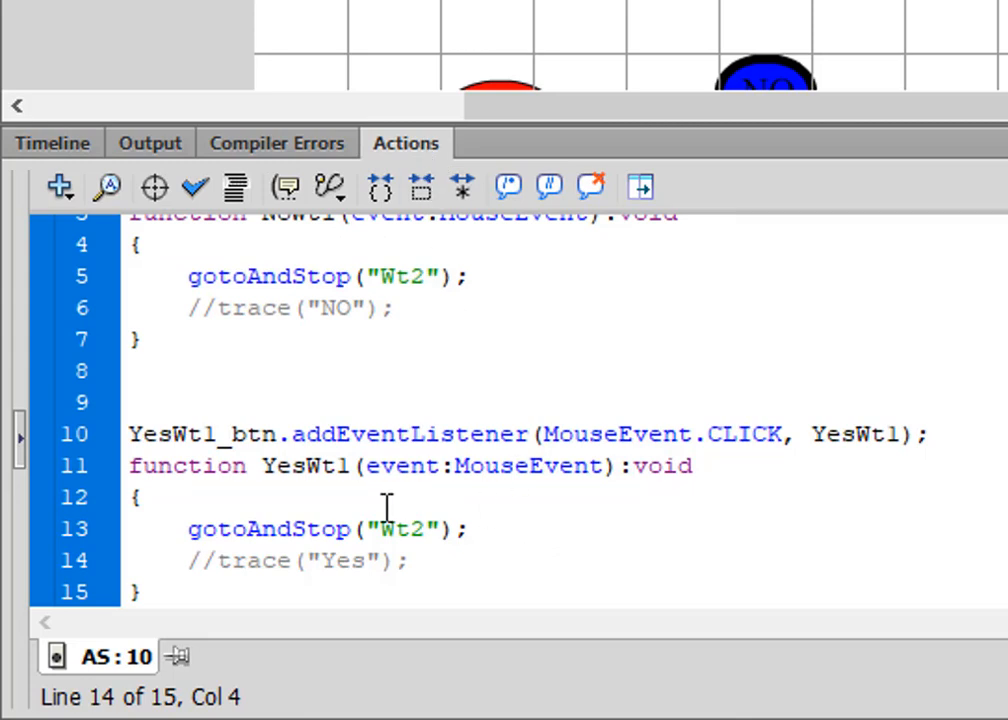
click(233, 494)
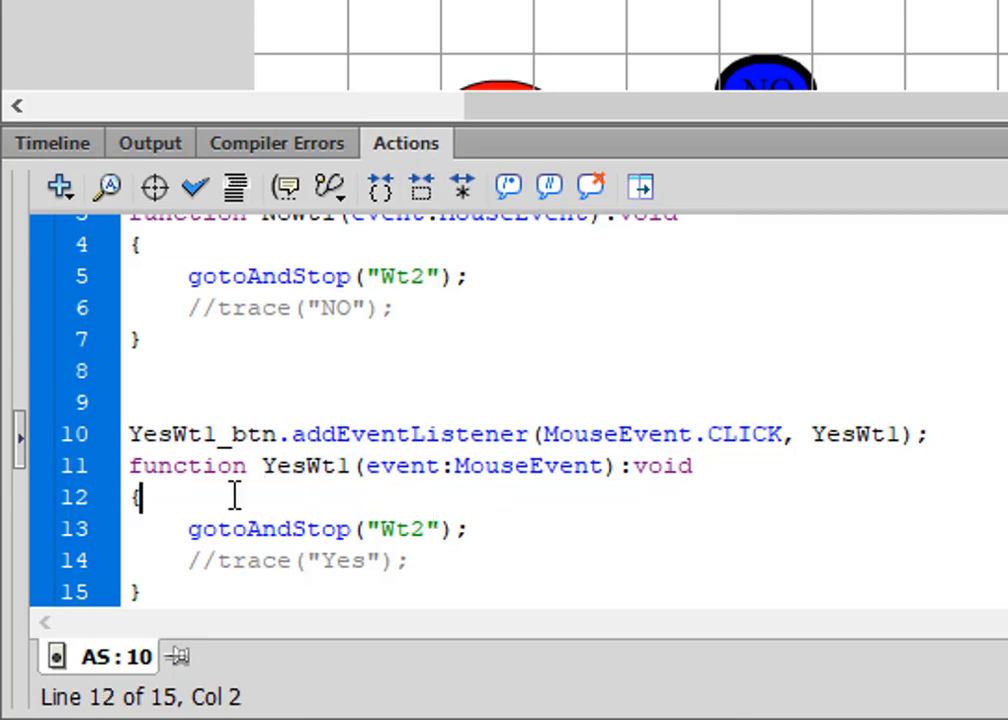
key(Return)
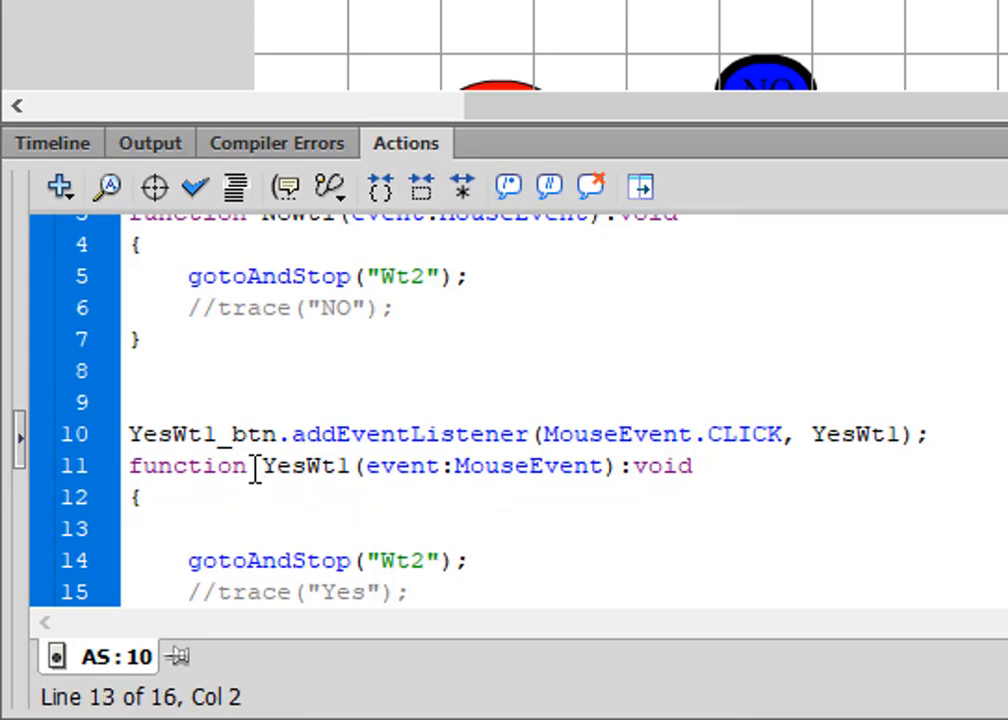
right_click(243, 522)
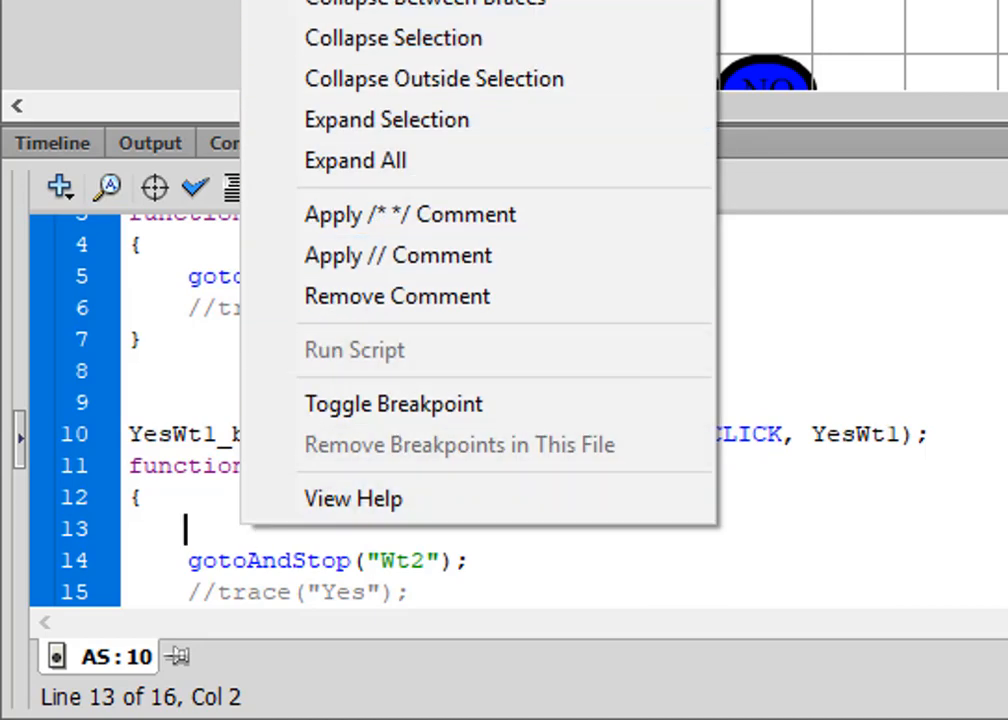
key(Escape)
text(Wt1 = 1;)
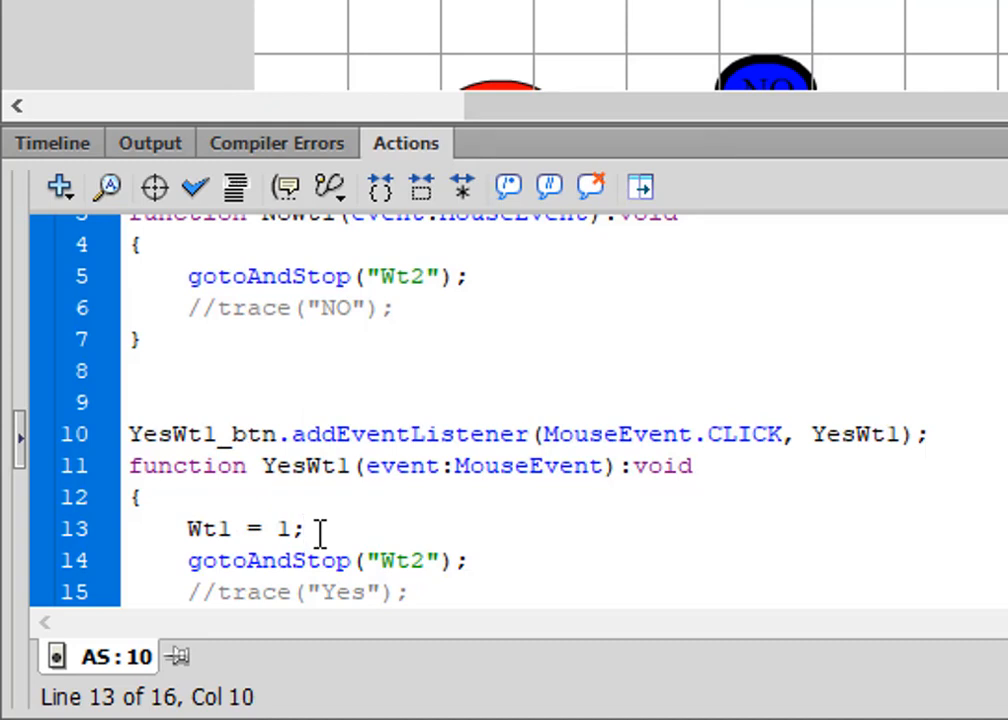
Copy the Wt1 = 1; statement into the start of the YesWt2 function in the AS layer's frame 20 script and auto-format the code.
drag(320, 528, 175, 540)
right_click(205, 541)
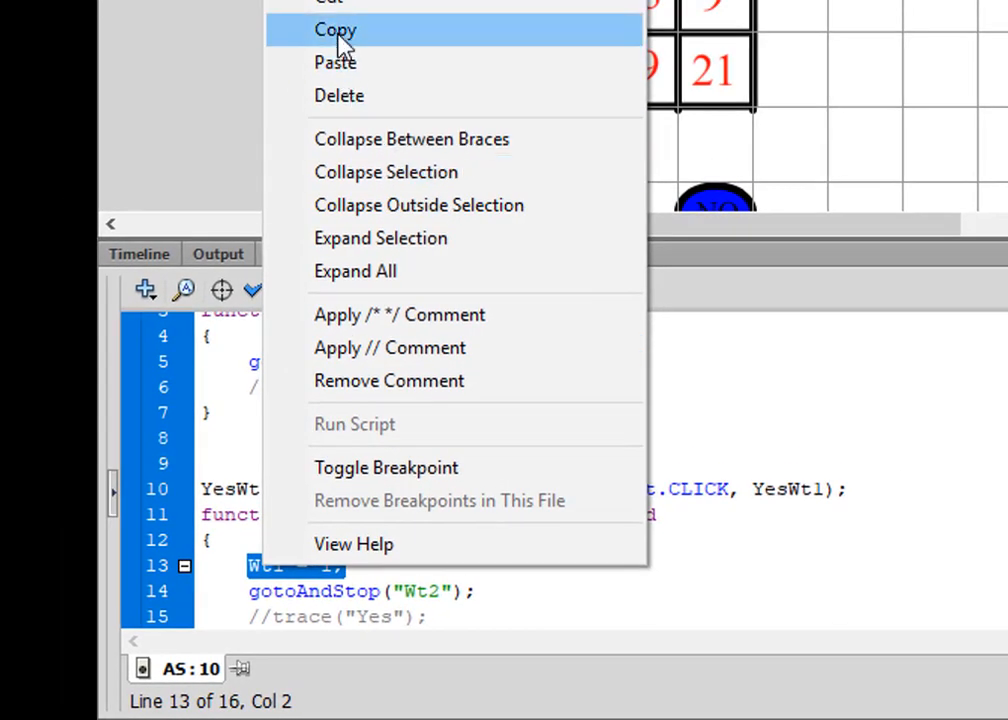
click(340, 30)
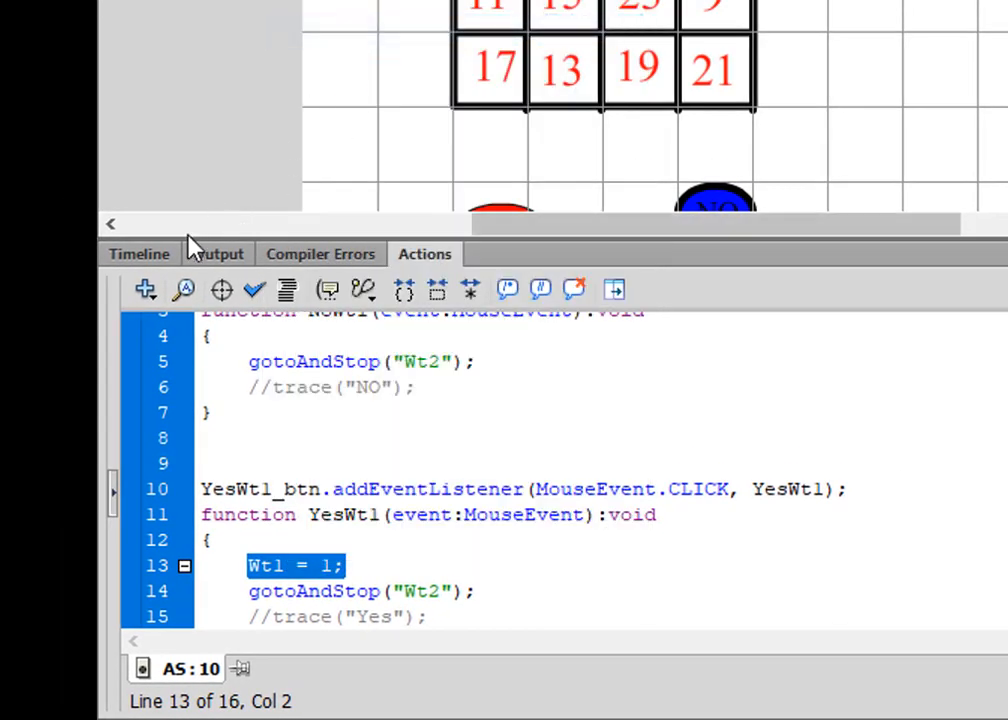
click(166, 257)
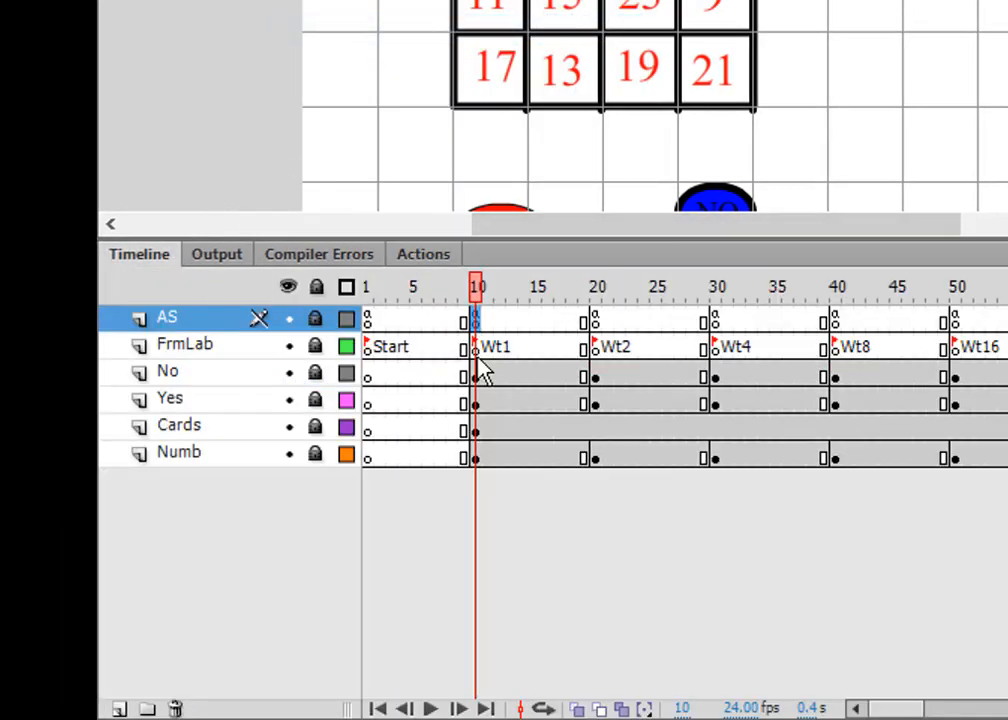
click(596, 320)
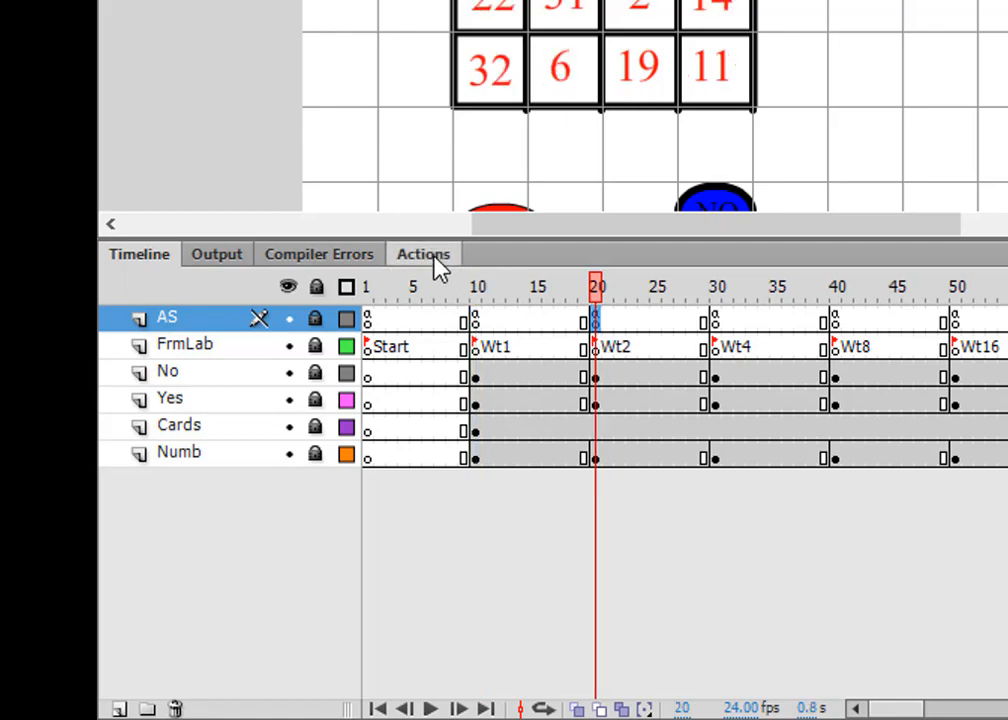
click(424, 256)
click(280, 545)
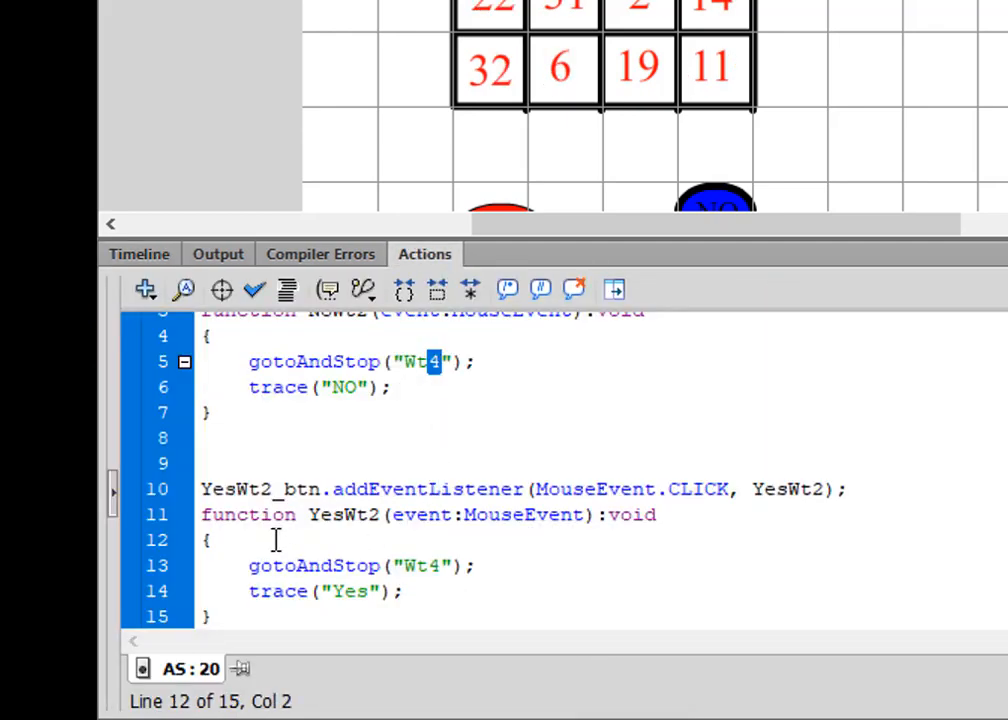
right_click(276, 543)
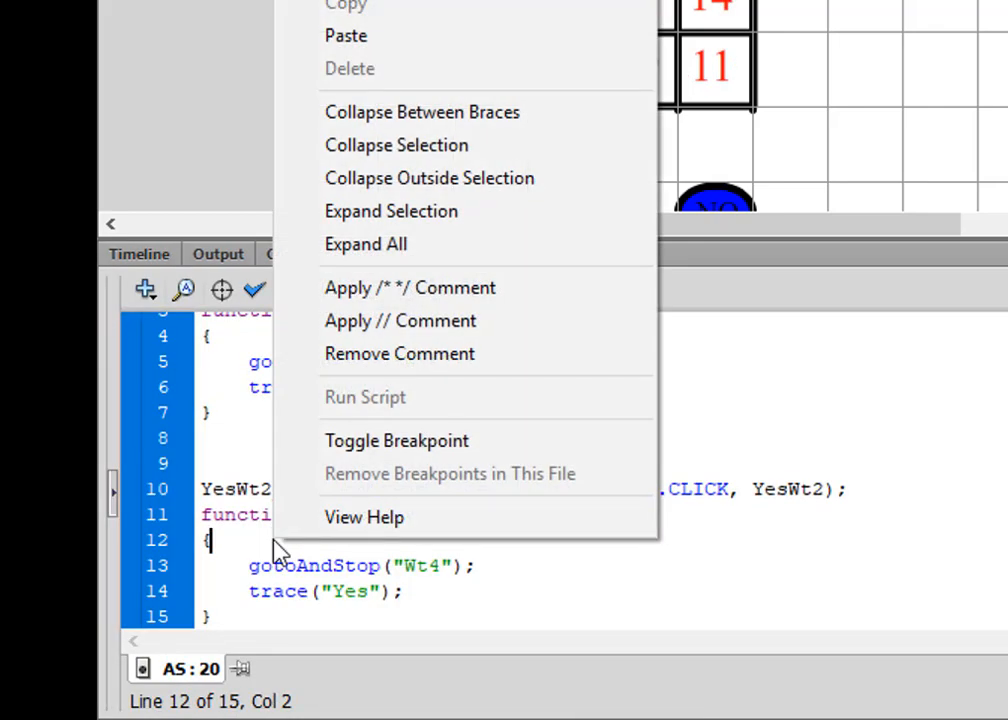
click(344, 36)
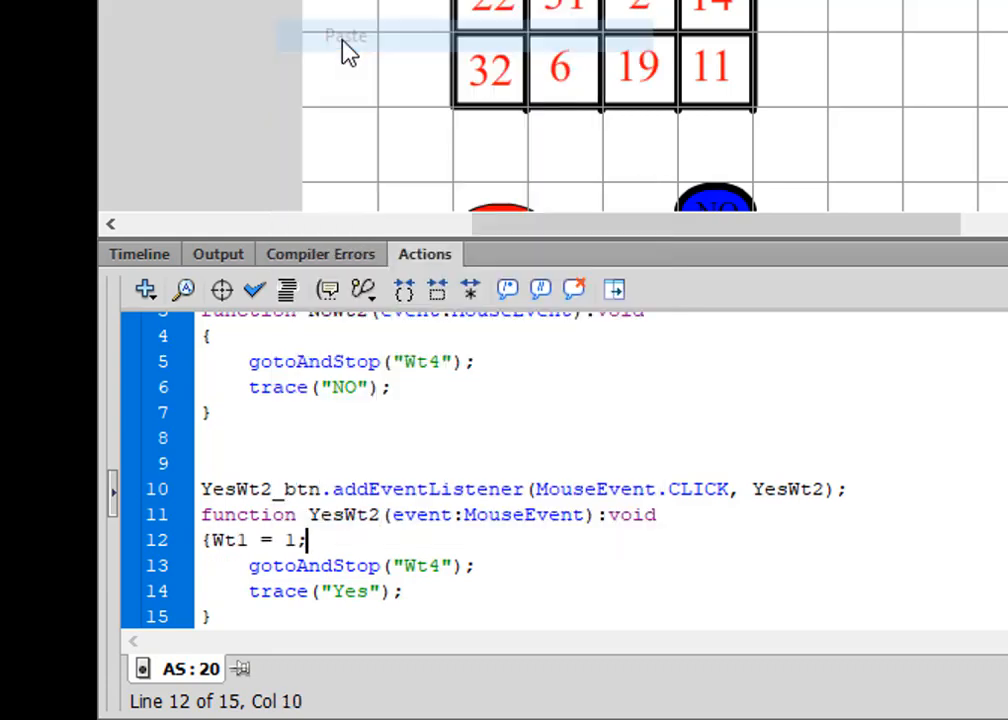
click(287, 292)
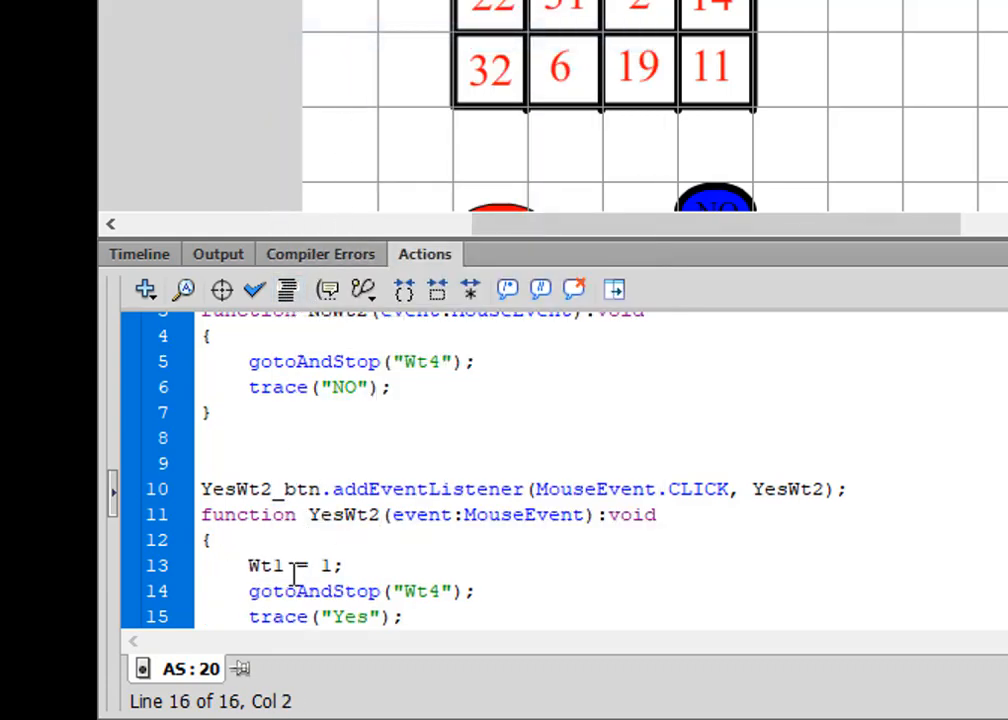
Change the pasted statement in the YesWt2 function to Wt2 = 2;.
drag(287, 567, 281, 571)
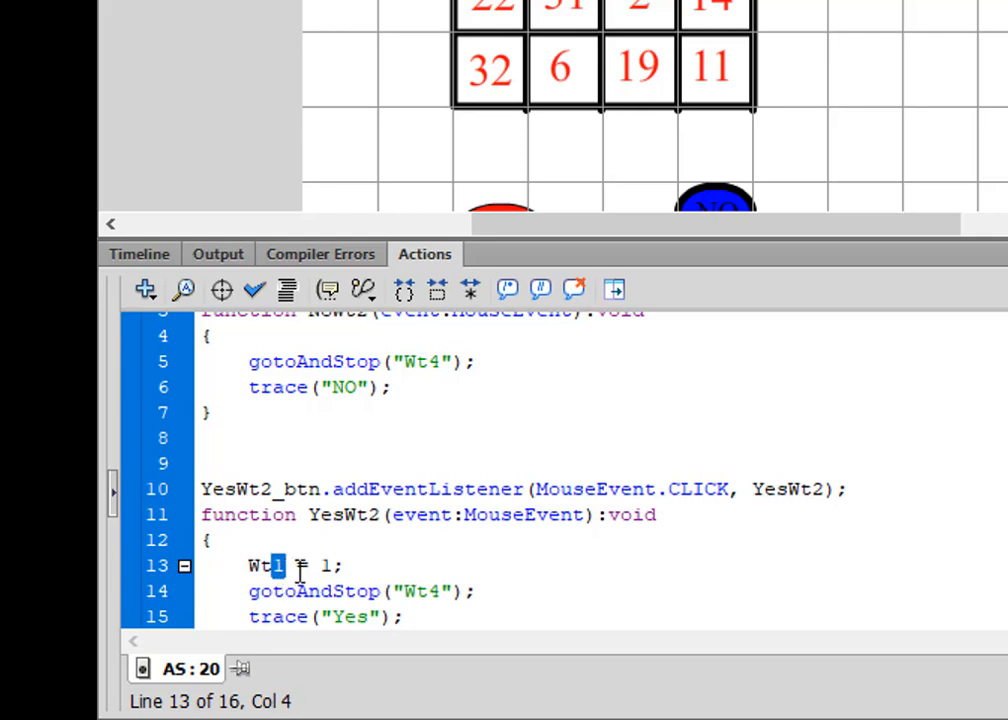
text(2)
double_click(326, 566)
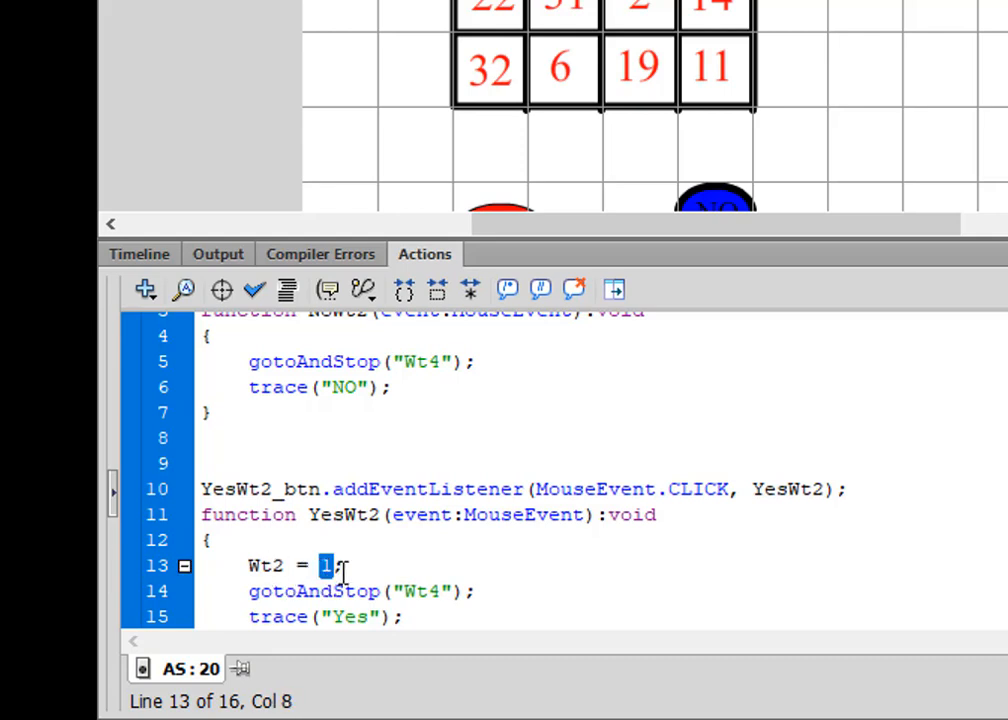
text(2)
Comment out the trace("NO") and trace("Yes") lines in the frame 20 script with //.
click(245, 388)
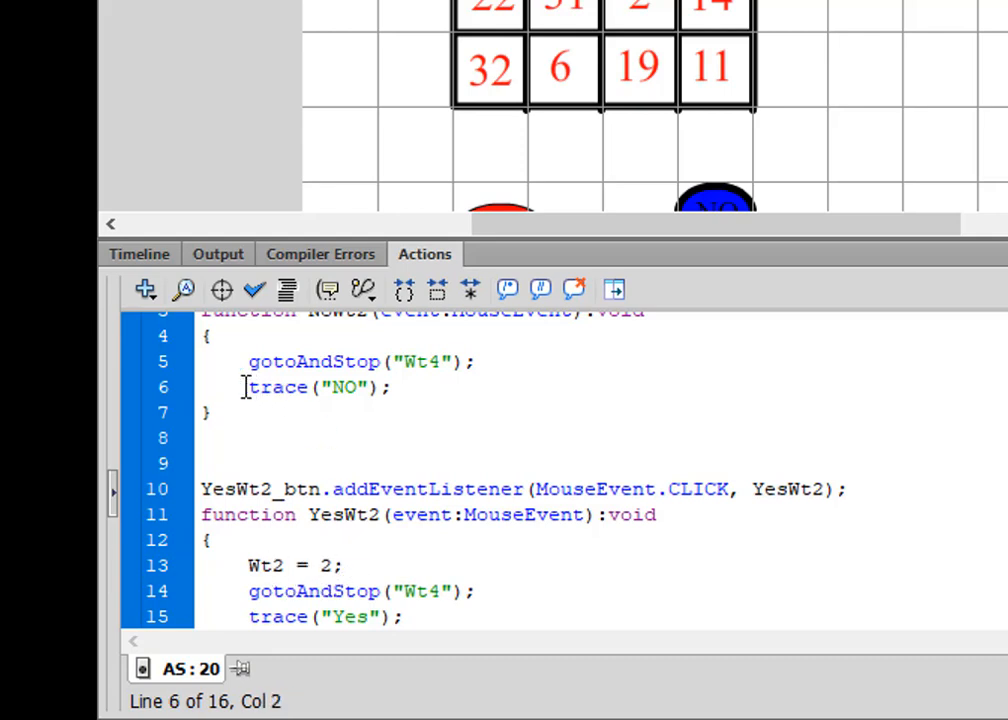
text(//)
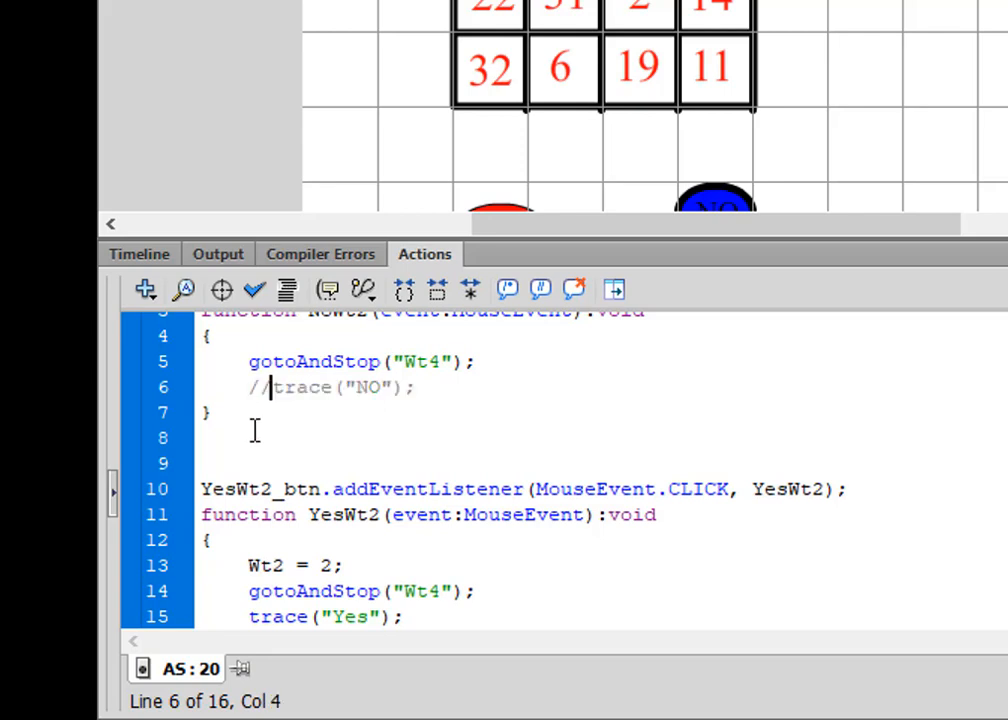
click(244, 614)
text(//)
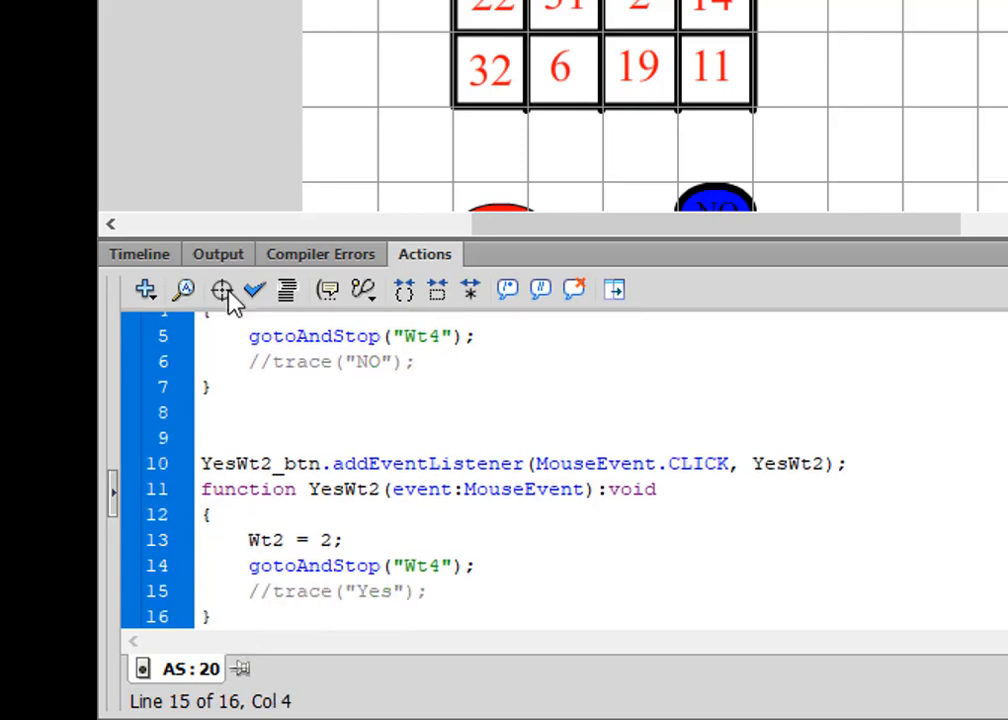
Paste the copied Wt1 = 1; statement after the opening brace of the YesWt4 function in the AS layer's frame 30 script.
click(145, 258)
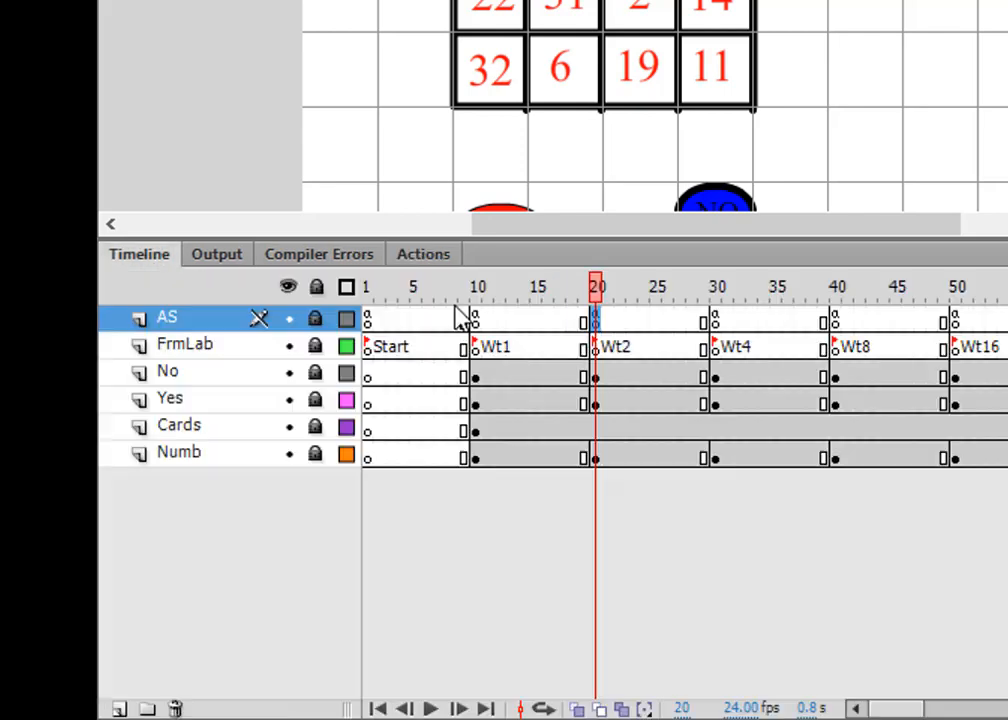
click(716, 323)
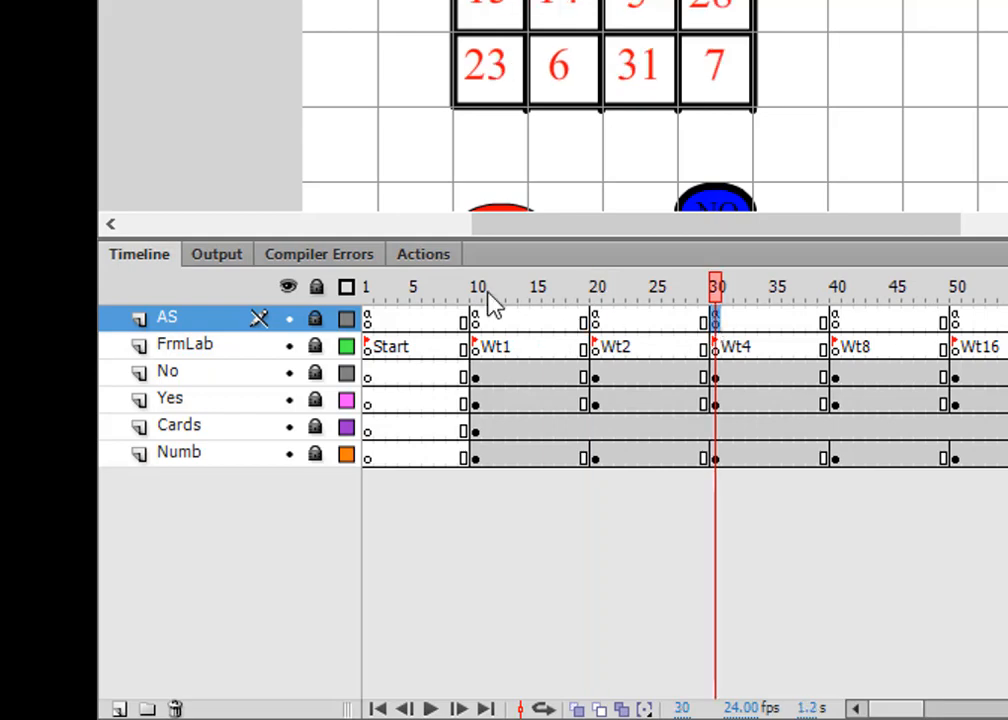
click(421, 254)
scroll(416, 600, down, 1)
click(298, 525)
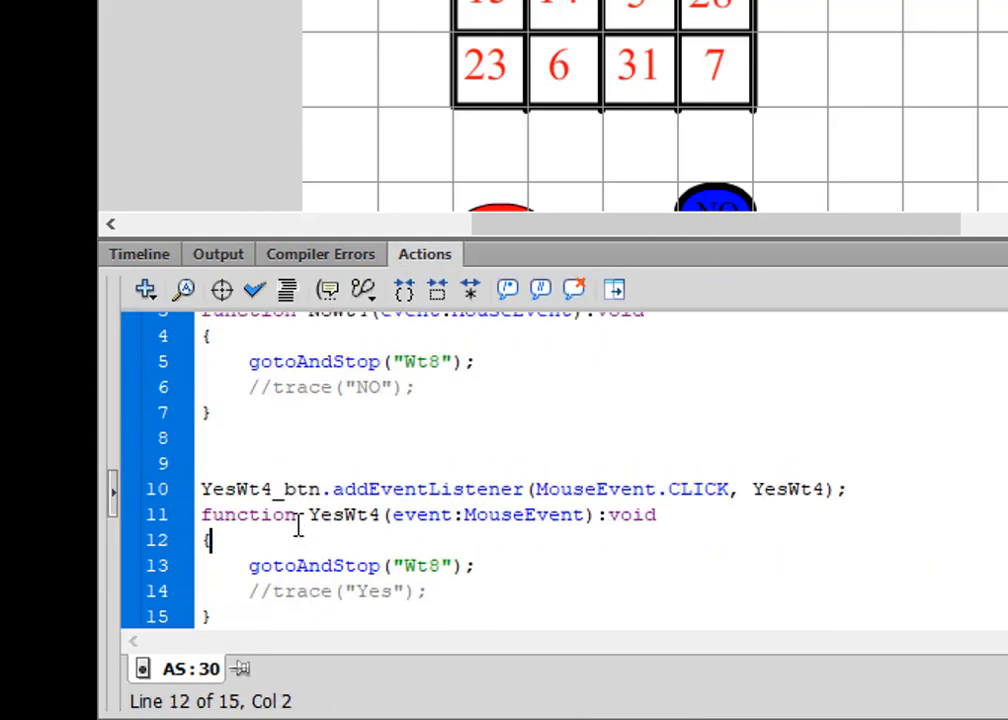
click(298, 546)
right_click(298, 546)
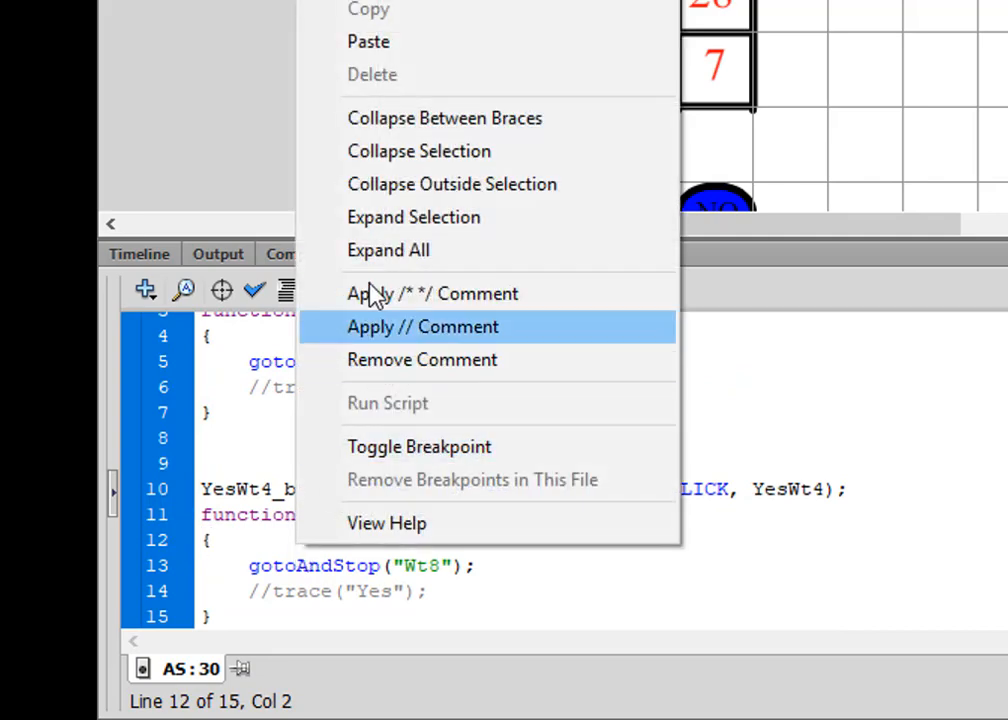
click(393, 46)
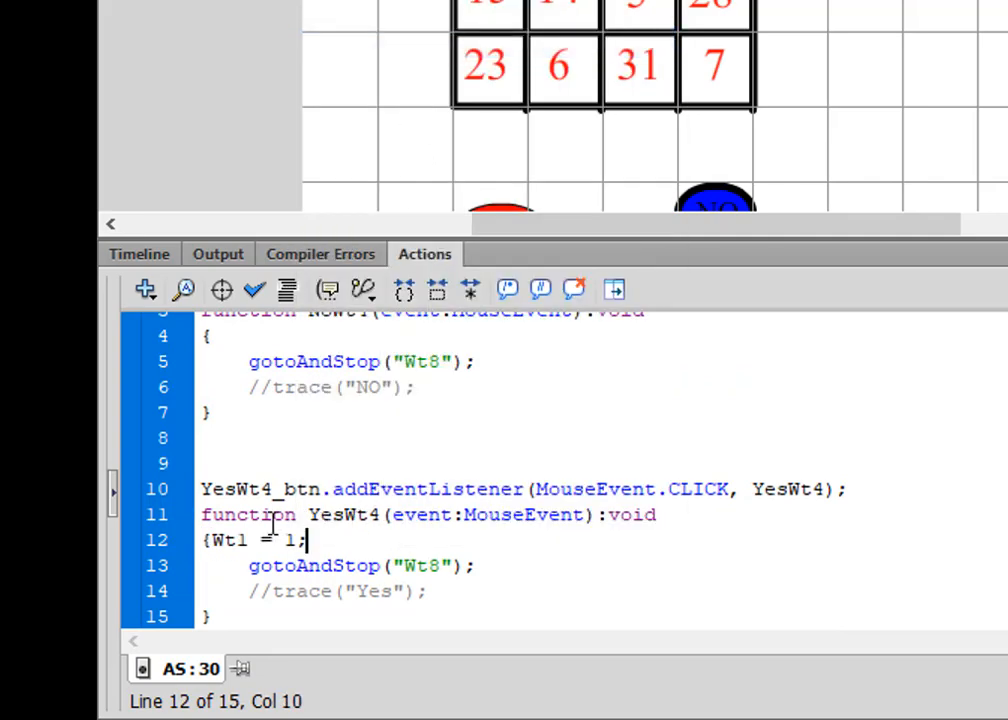
Change the pasted statement in the YesWt4 function to Wt4 = 4; and auto-format the script.
drag(249, 540, 242, 537)
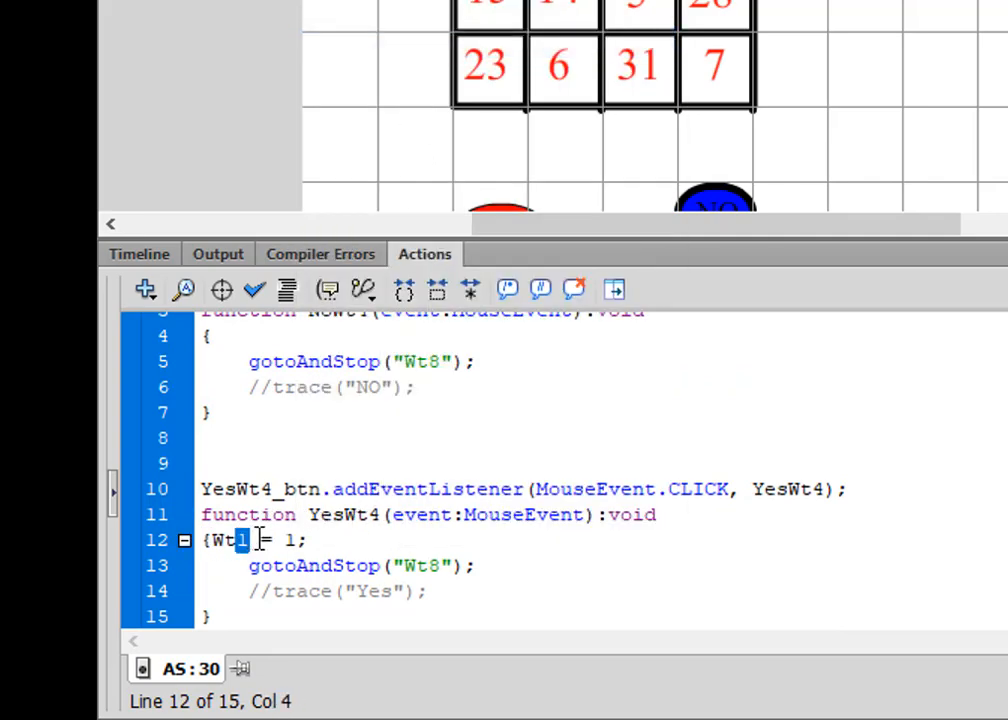
text(4)
double_click(290, 540)
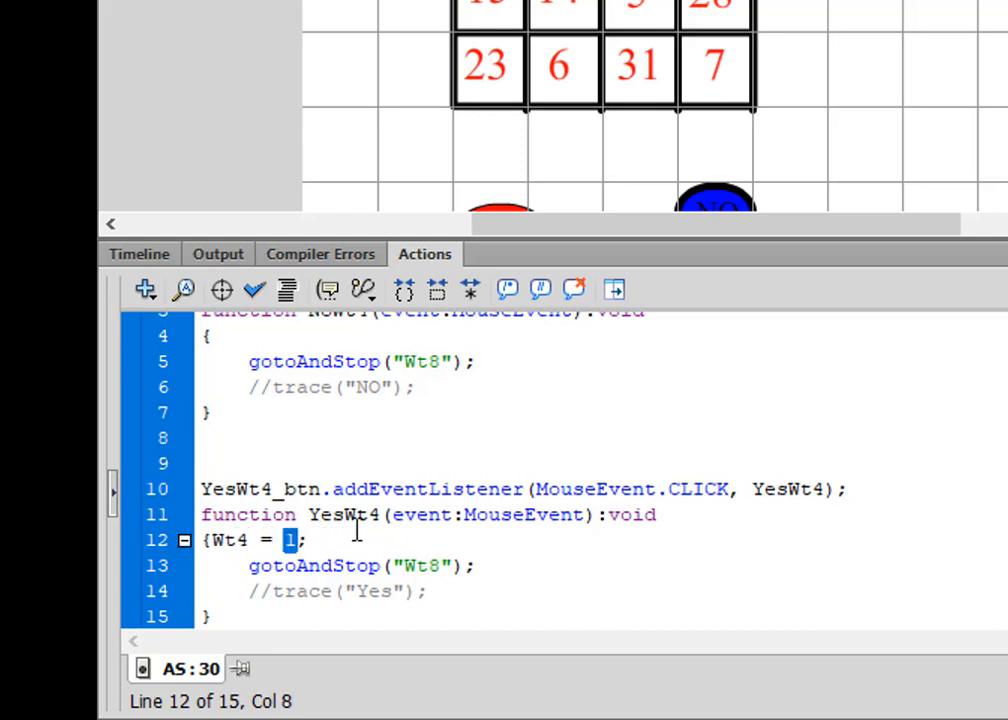
text(4)
click(288, 292)
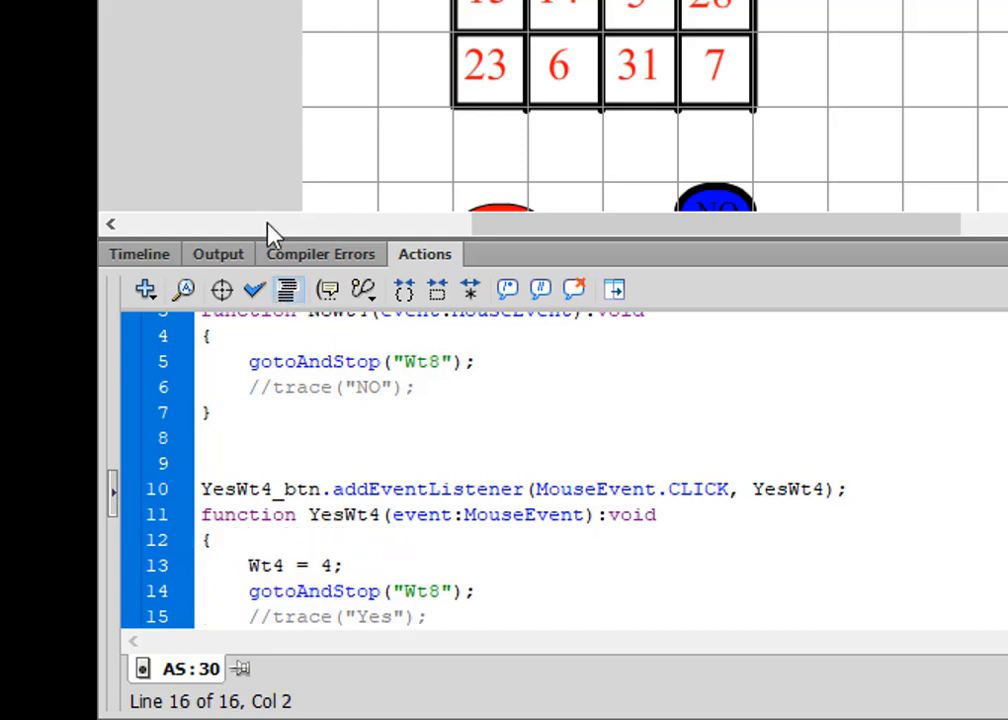
Paste the copied Wt1 = 1; statement after the YesWt8 function's opening brace in the AS layer's frame 40 script and auto-format it.
click(166, 262)
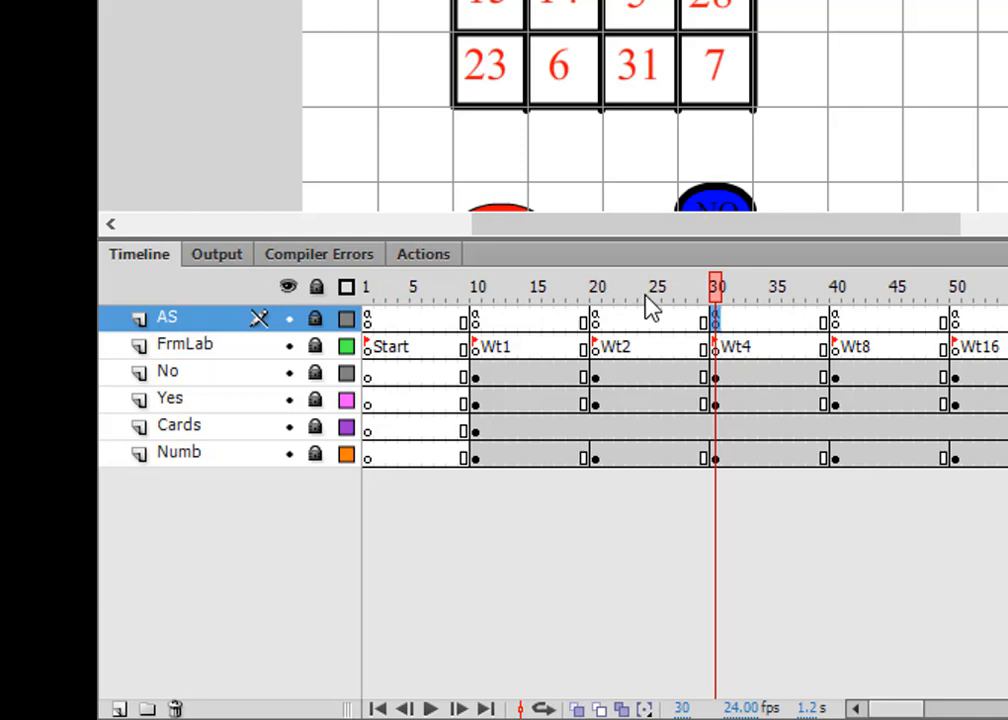
click(834, 320)
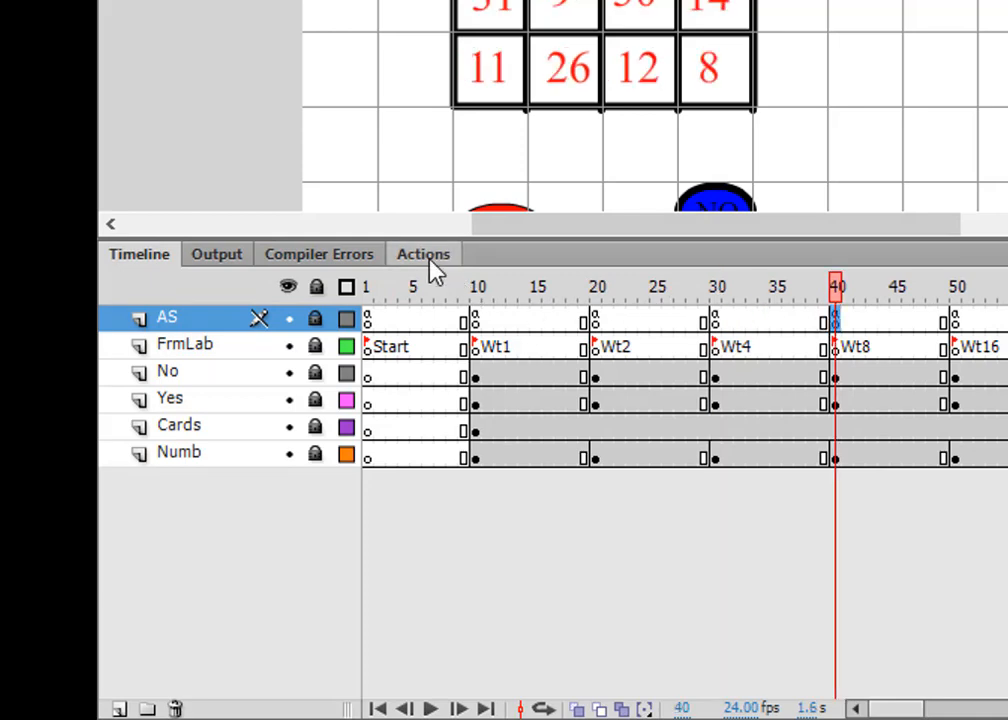
click(423, 254)
scroll(436, 490, down, 2)
scroll(273, 510, up, 1)
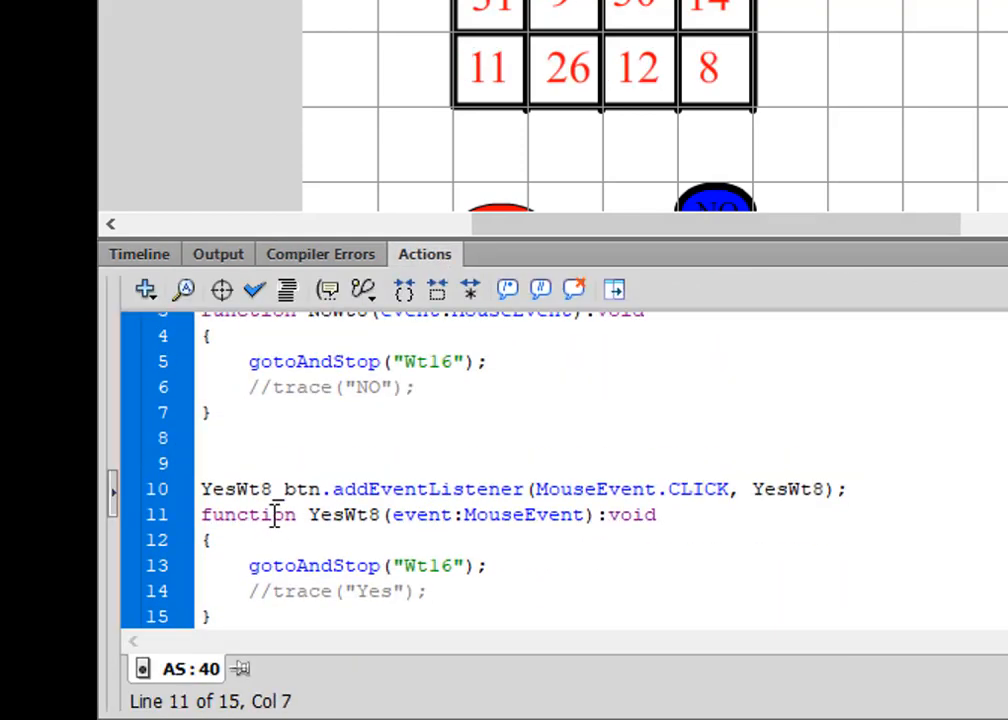
drag(271, 513, 279, 533)
click(280, 534)
right_click(280, 534)
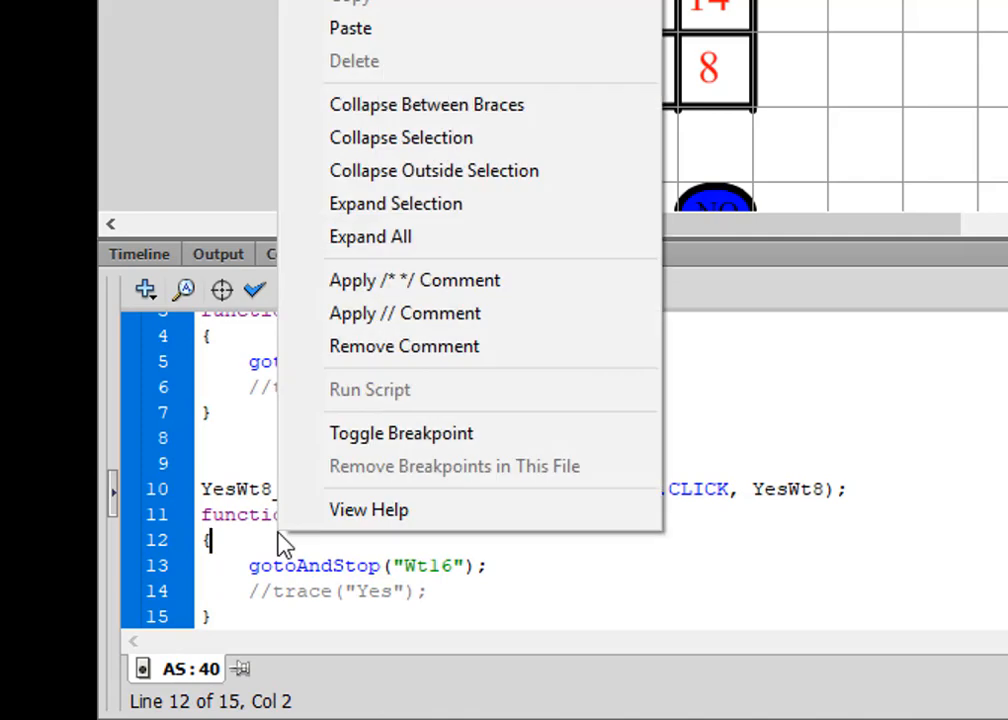
click(378, 40)
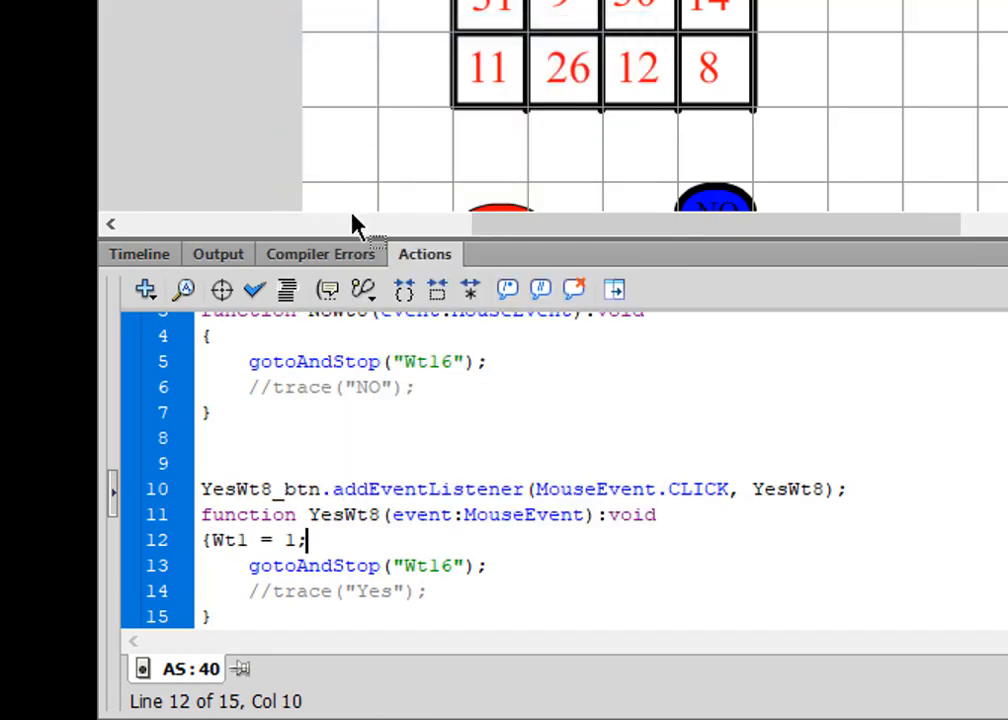
click(288, 290)
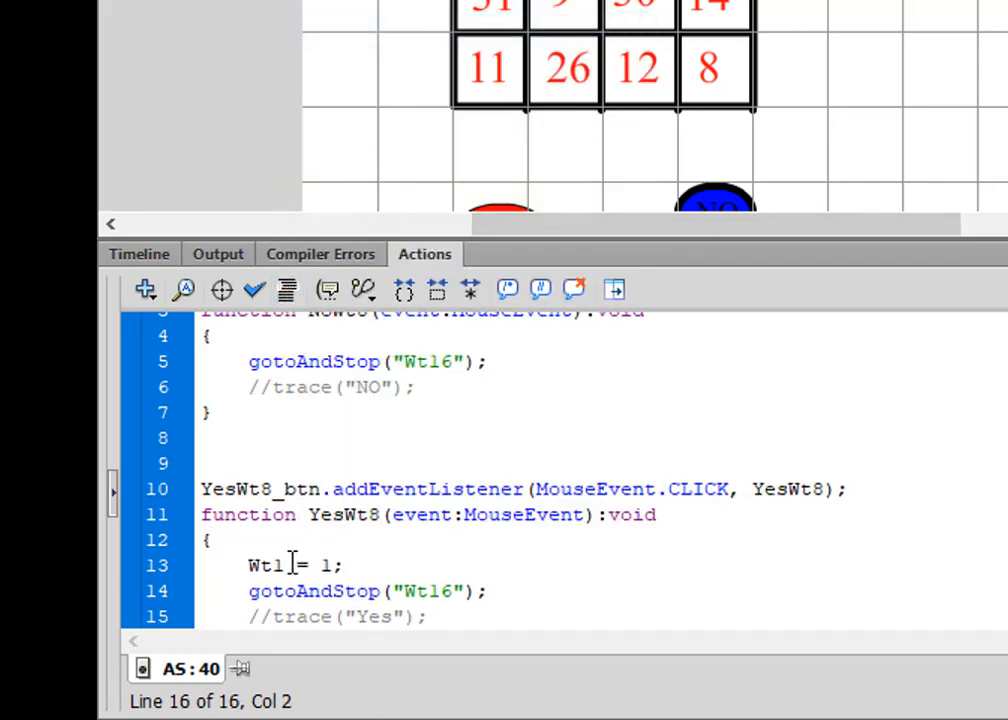
Change the pasted statement in the YesWt8 function to Wt8= 8;.
drag(292, 564, 280, 566)
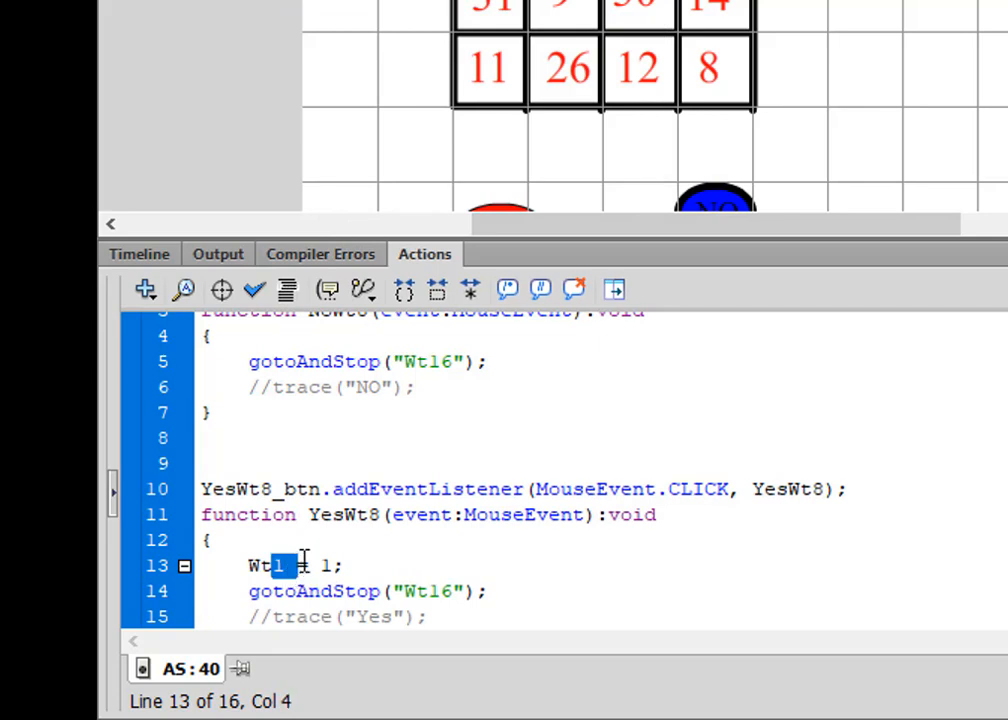
text(8)
double_click(323, 566)
text(8)
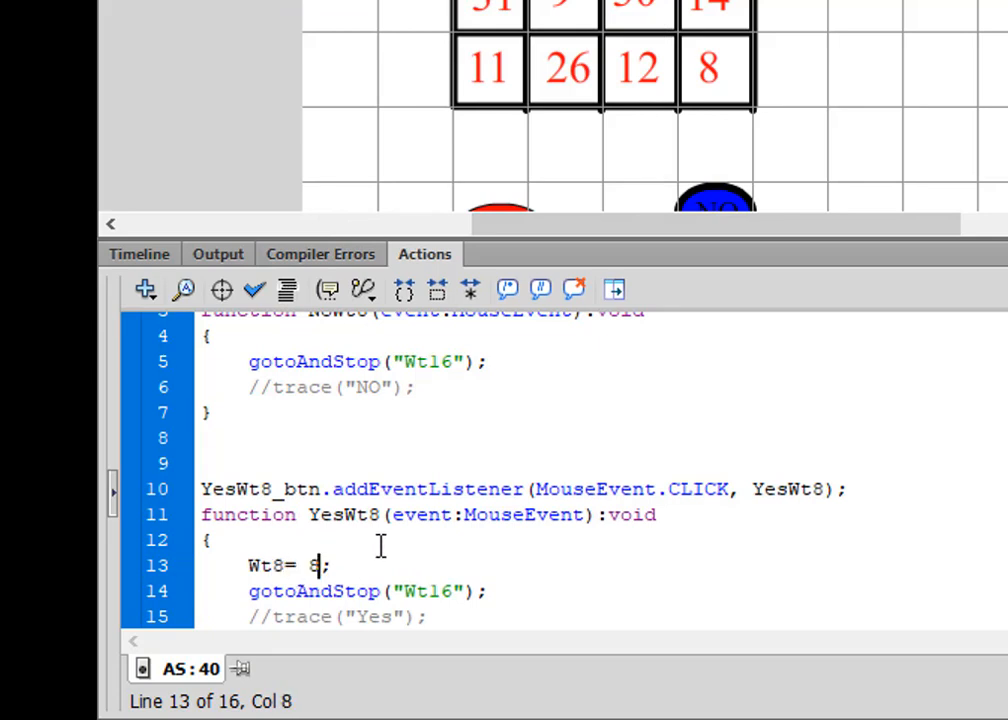
Paste the copied Wt1 = 1; statement after the opening brace of the YesWt16 function in the AS layer's frame 50 script.
click(139, 256)
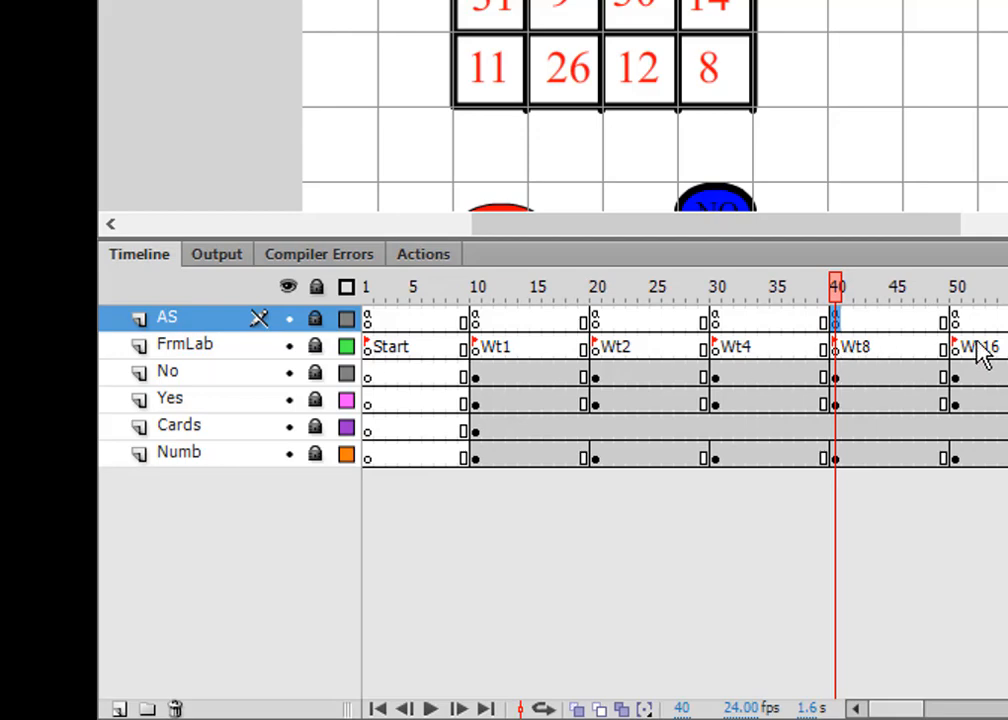
click(957, 319)
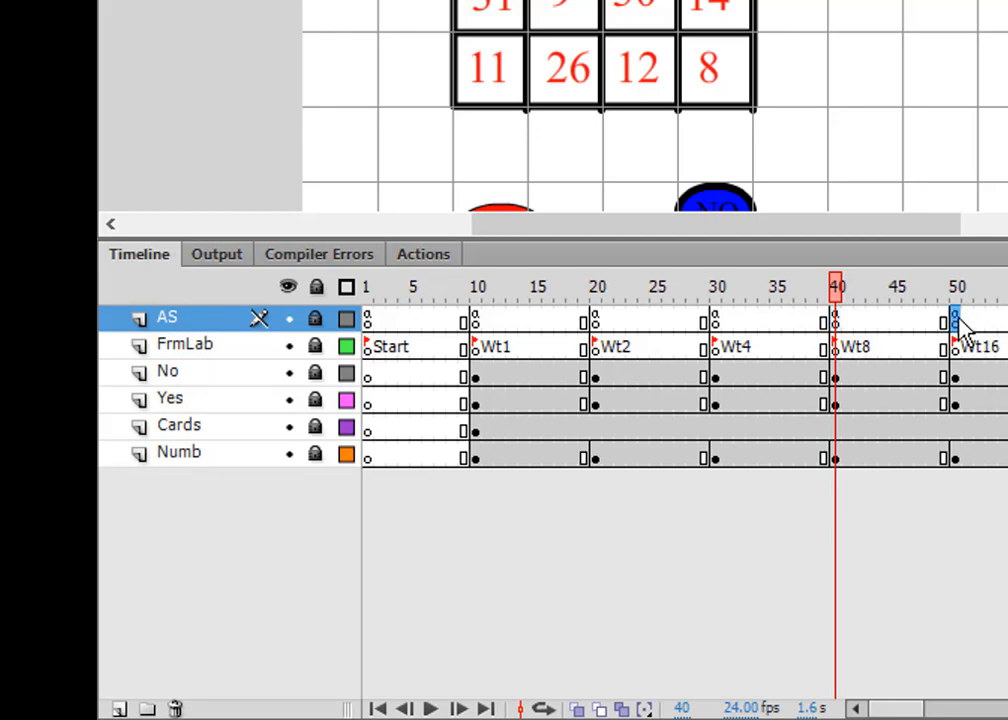
click(460, 258)
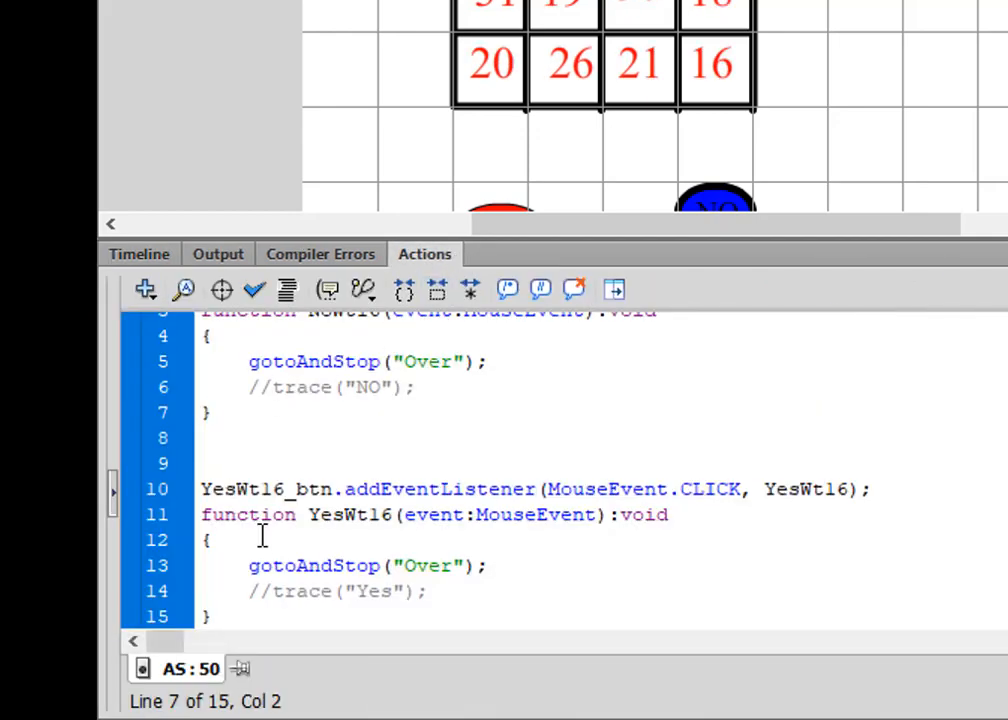
right_click(262, 537)
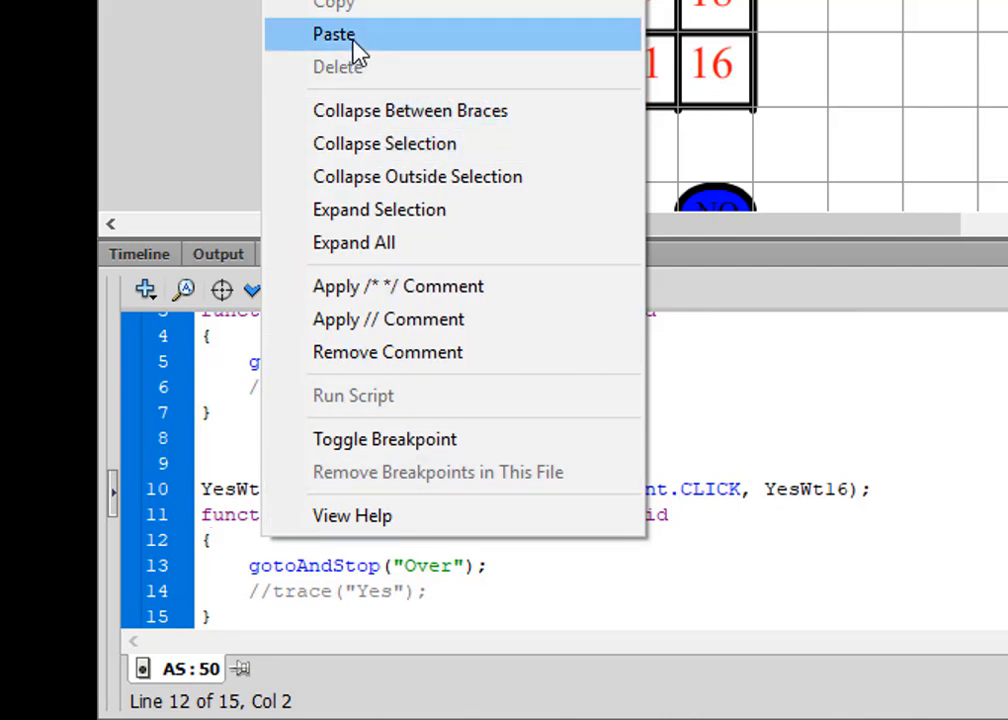
click(353, 40)
Change the pasted statement in the YesWt16 function to Wt16 = 16; and auto-format the script.
click(250, 540)
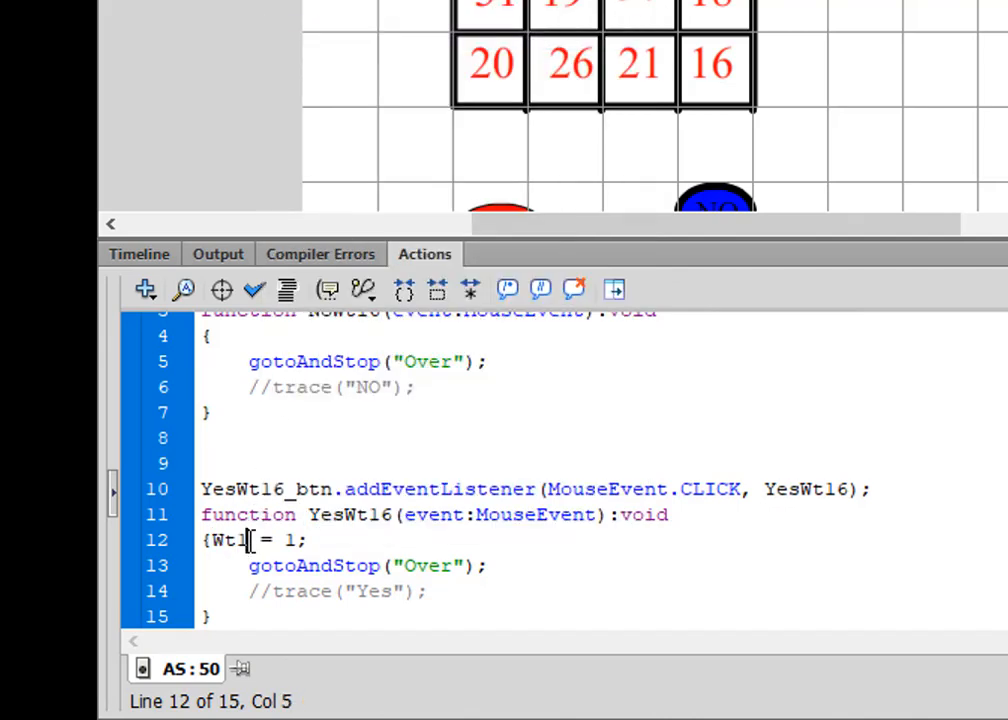
text(66)
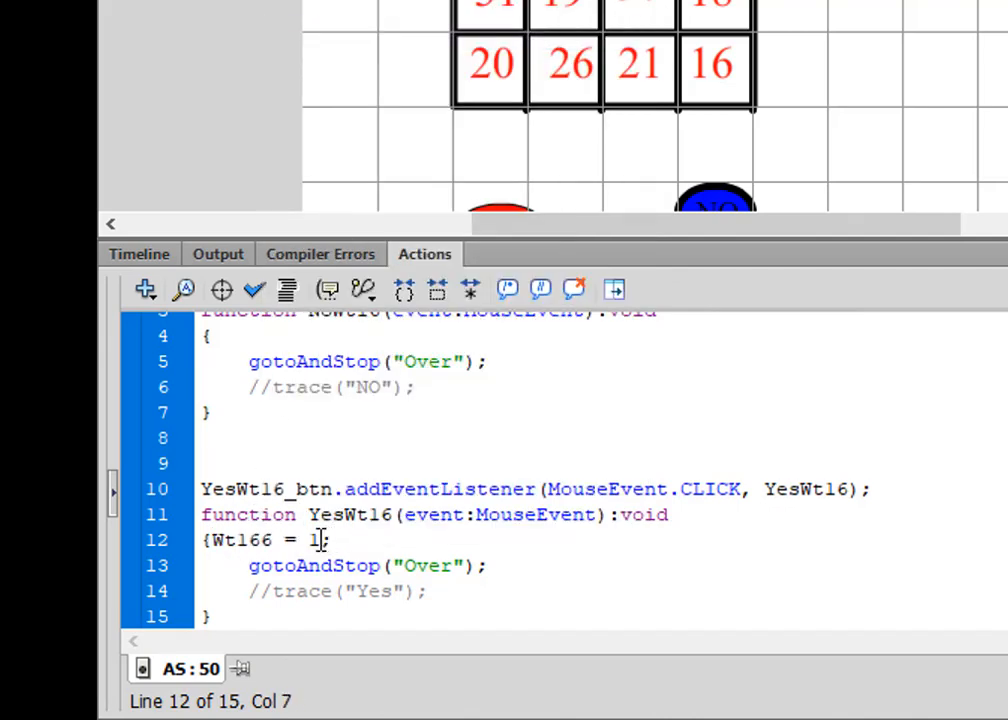
key(BackSpace)
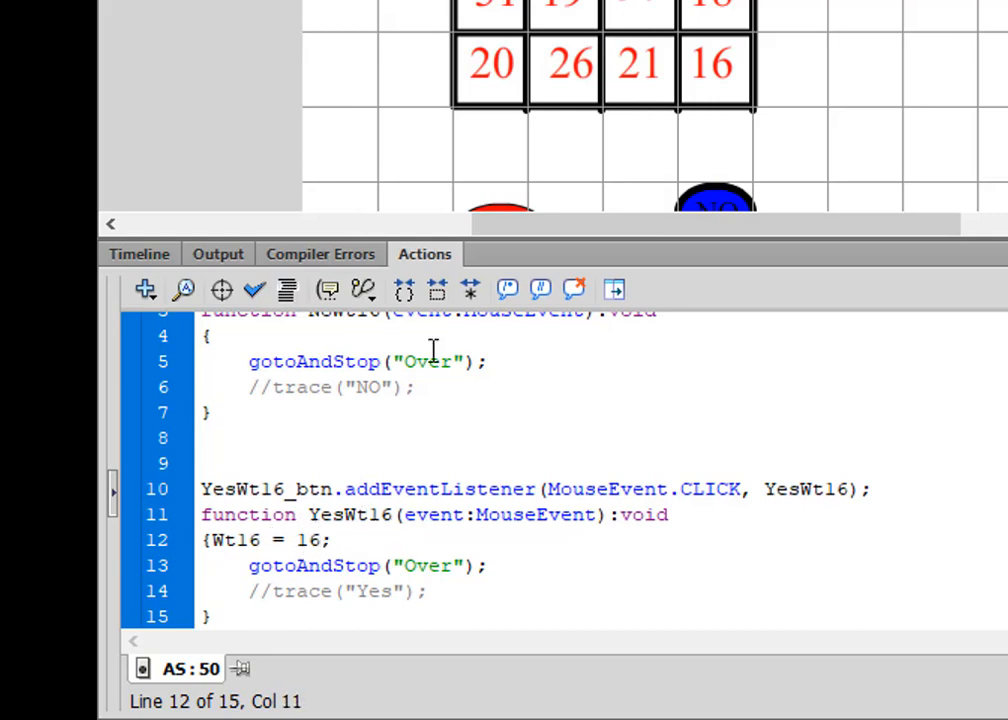
click(287, 289)
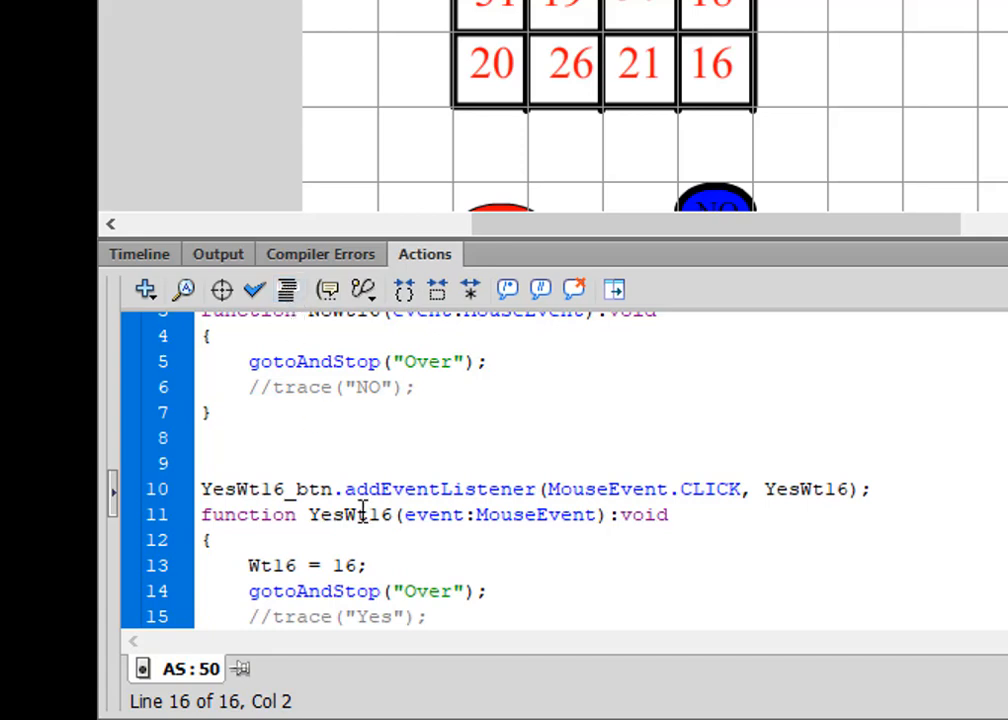
Replace gotoAndStop("Over") with gotoAndPlay("Over") in both the NoWt16 and YesWt16 functions of the frame 50 script.
click(143, 256)
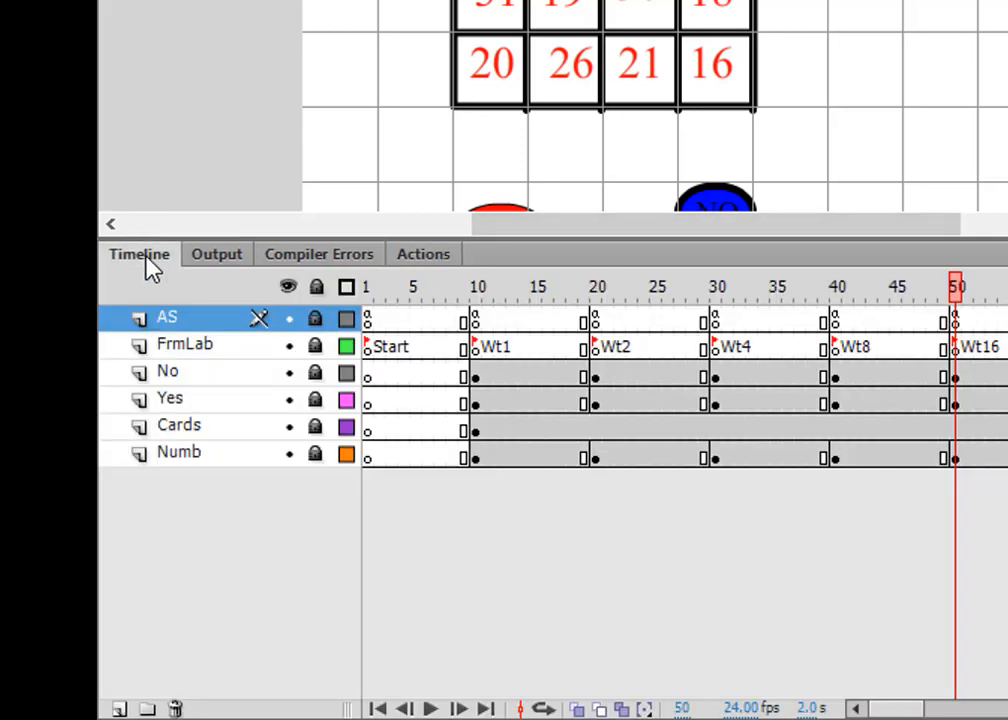
click(957, 314)
click(428, 255)
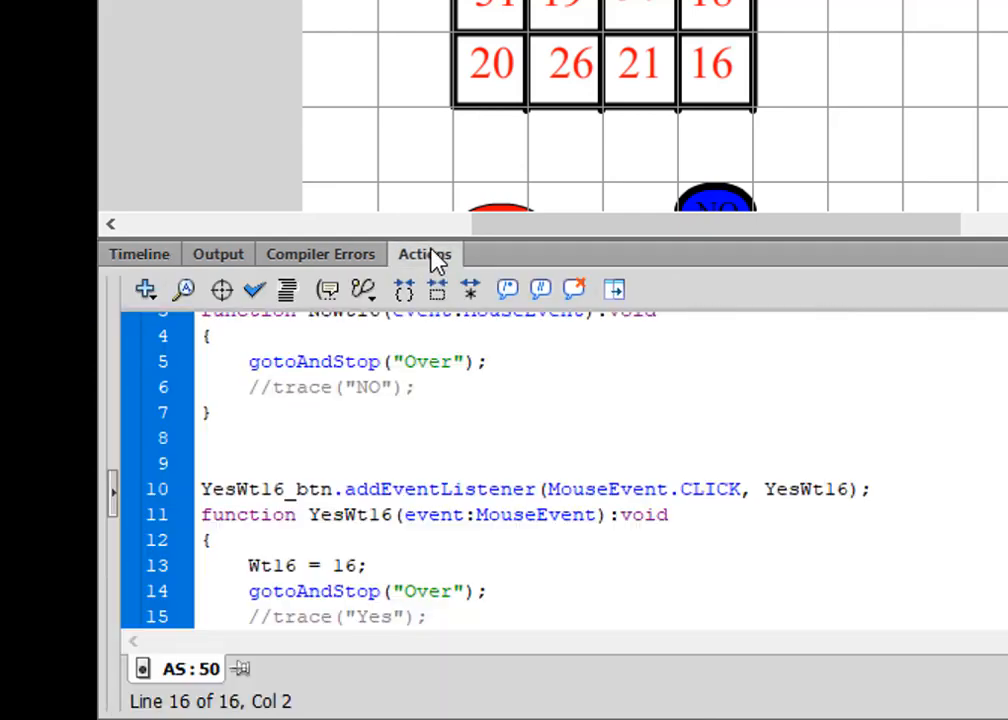
scroll(504, 424, up, 1)
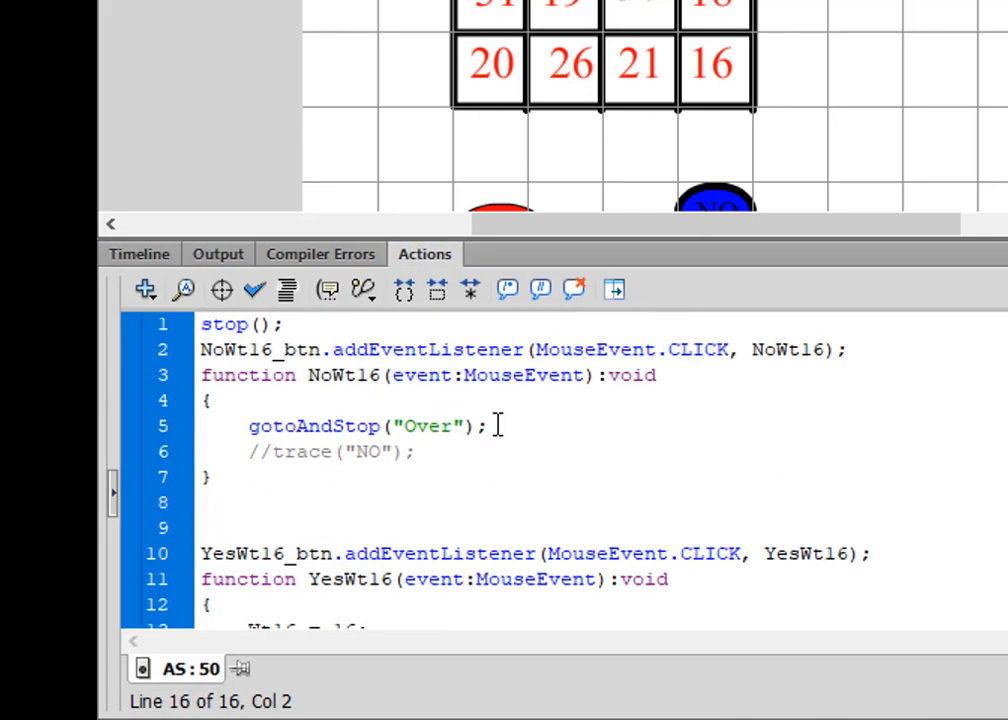
drag(382, 426, 333, 426)
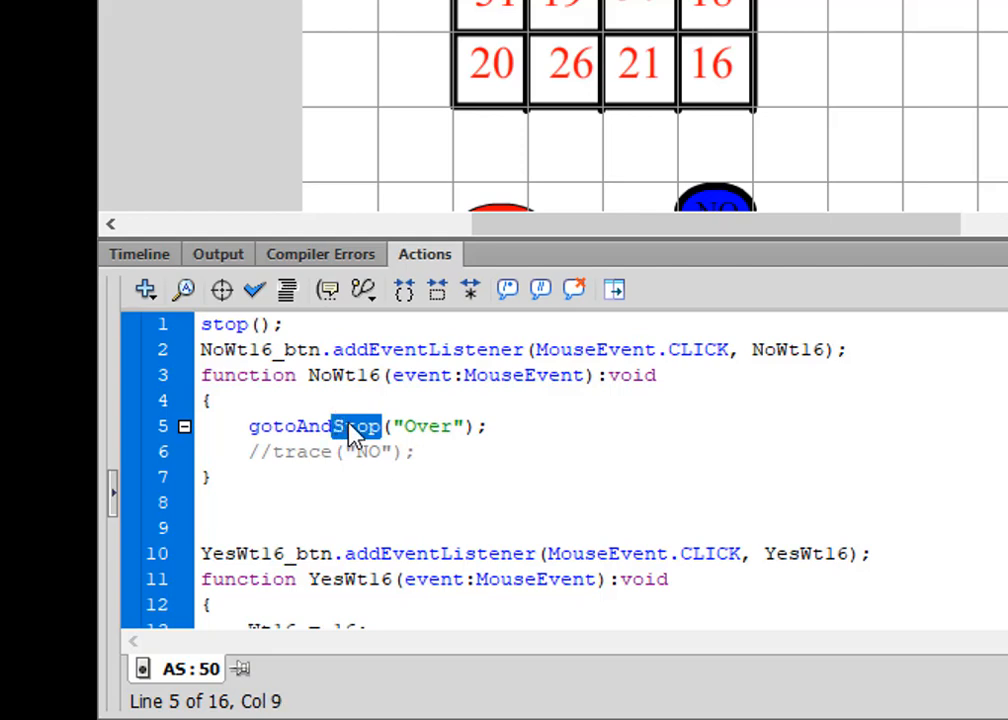
text(Play)
scroll(475, 425, down, 1)
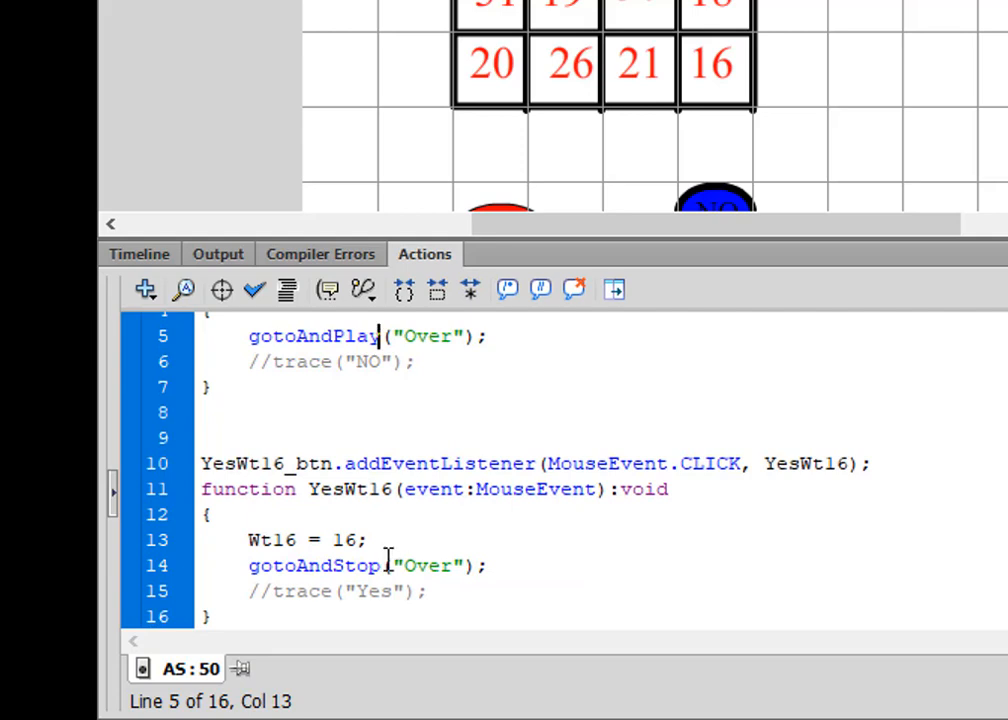
drag(382, 566, 334, 566)
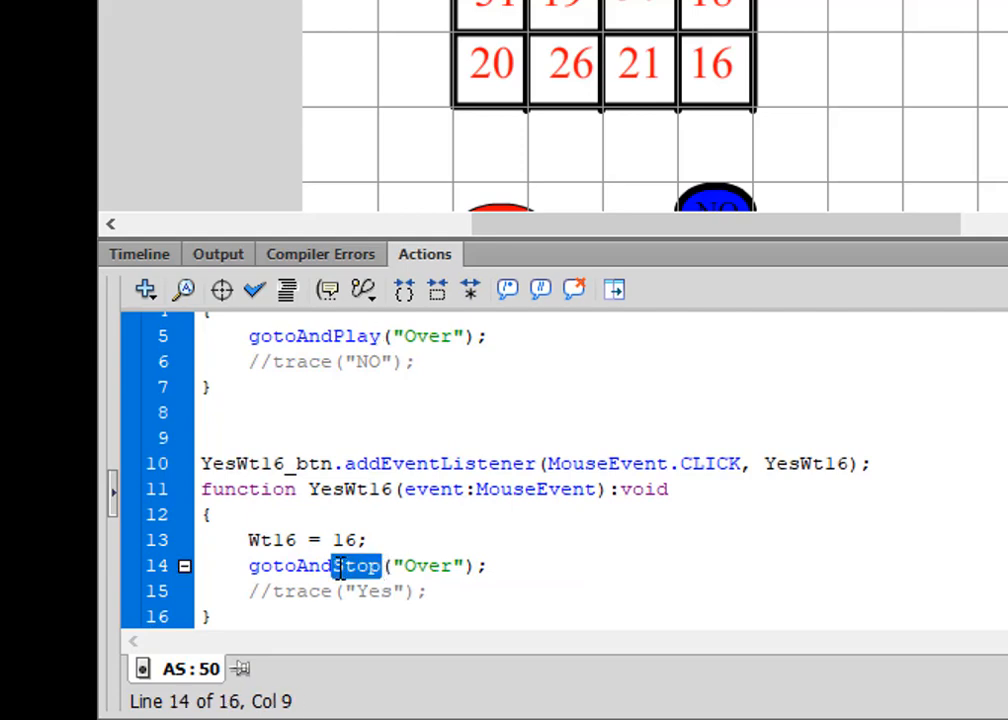
text(Play)
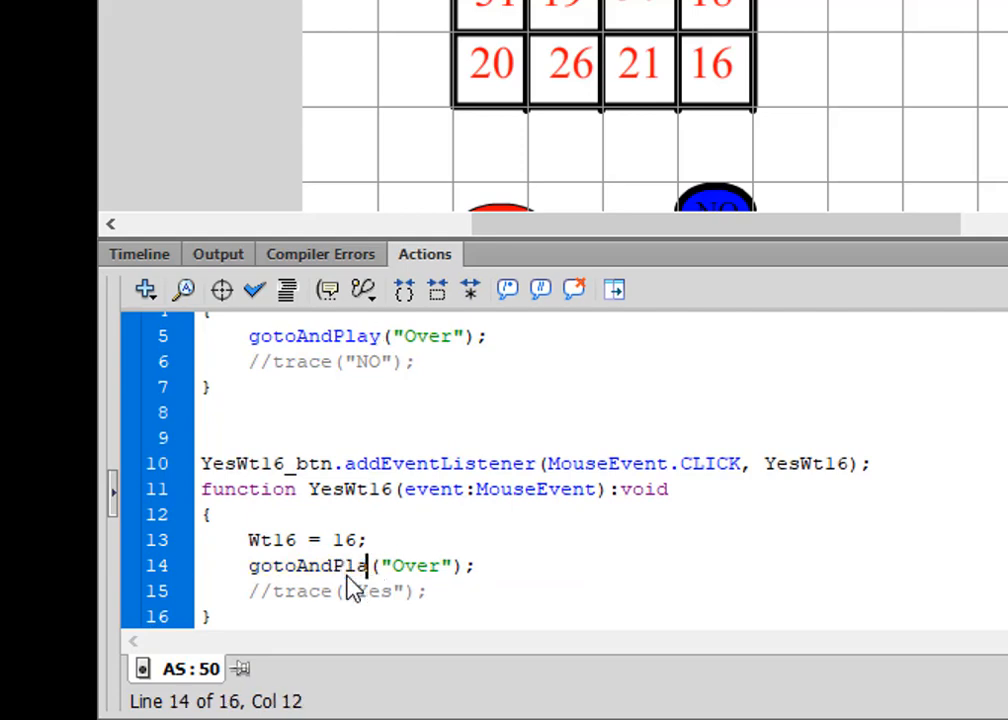
Remove frame 60 from the Yes and Cards layers in the timeline.
click(139, 254)
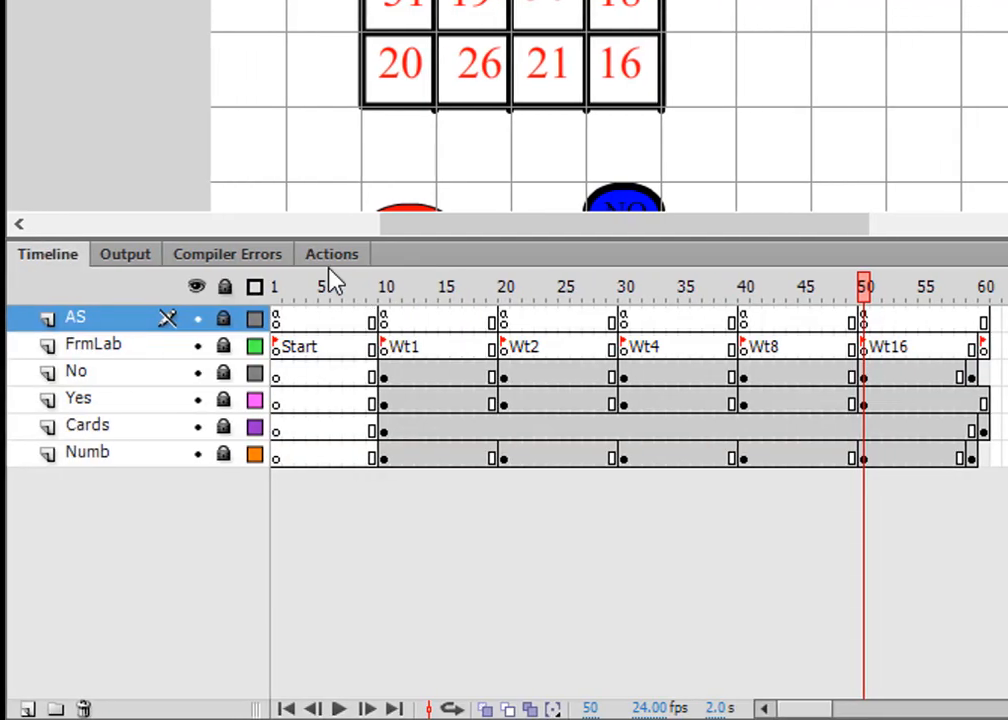
click(980, 403)
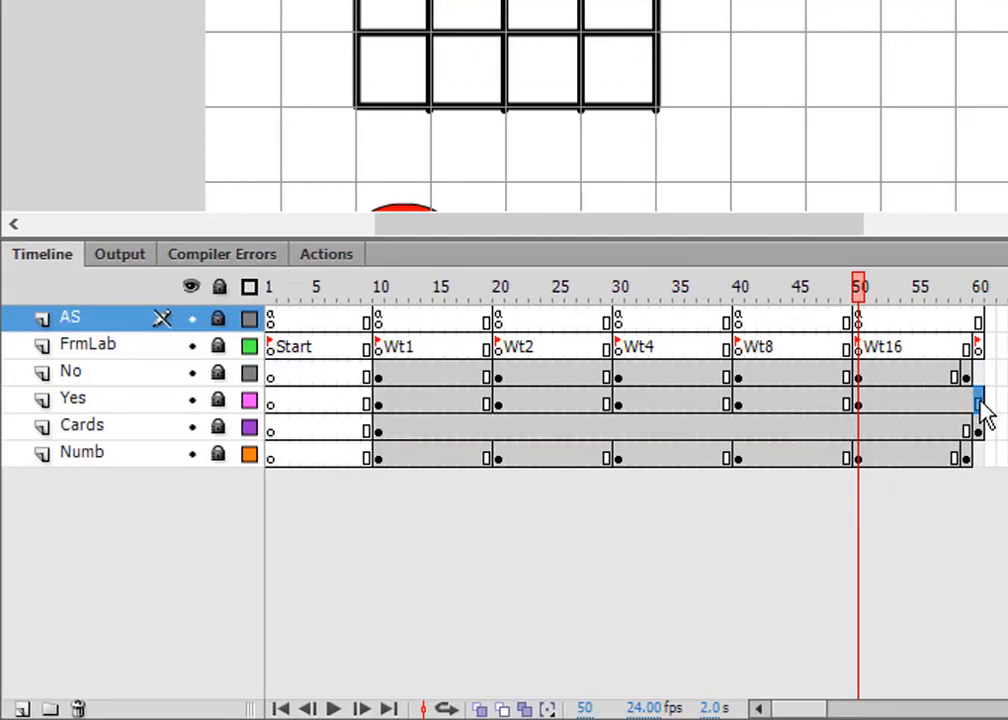
mouse_move(980, 400)
mouse_down()
mouse_move(979, 422)
mouse_move(970, 397)
mouse_move(981, 397)
mouse_move(982, 424)
mouse_up()
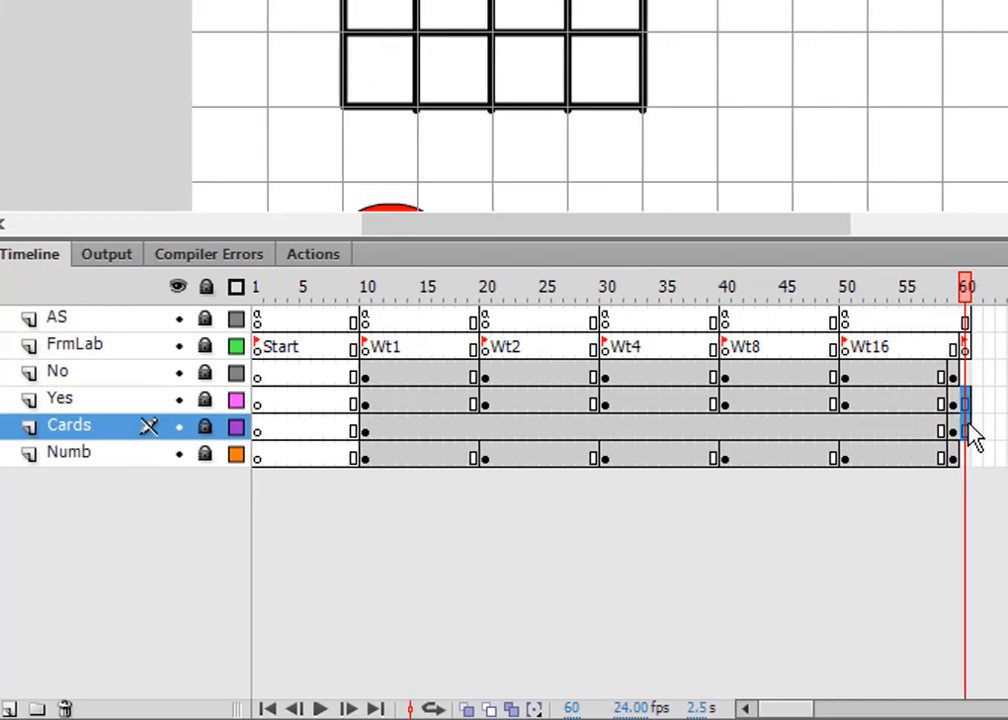
right_click(978, 428)
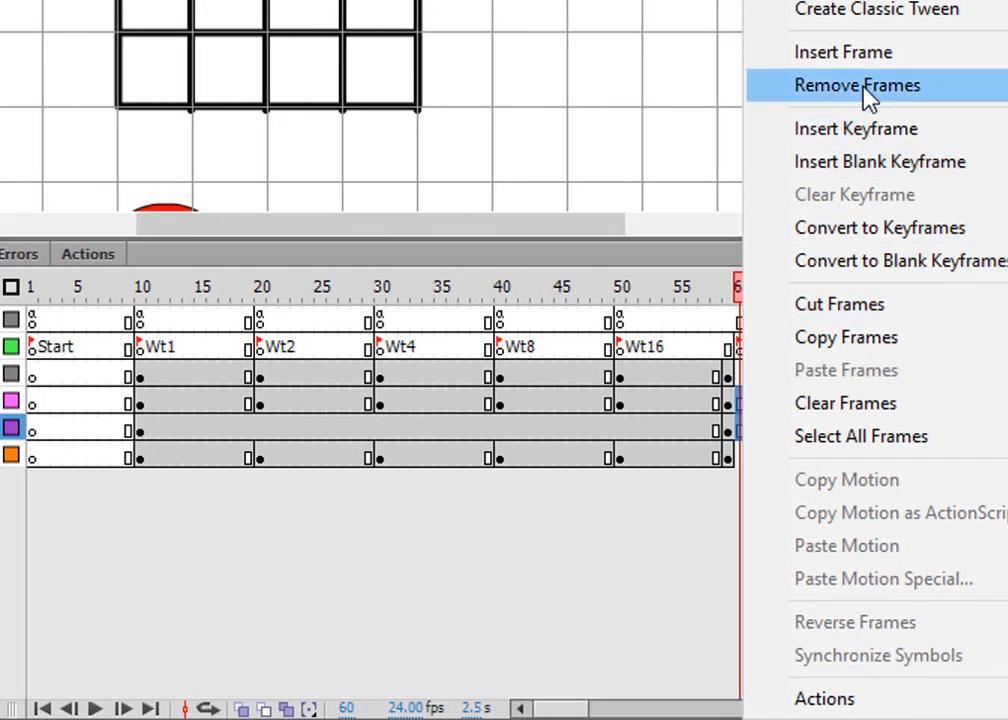
click(866, 95)
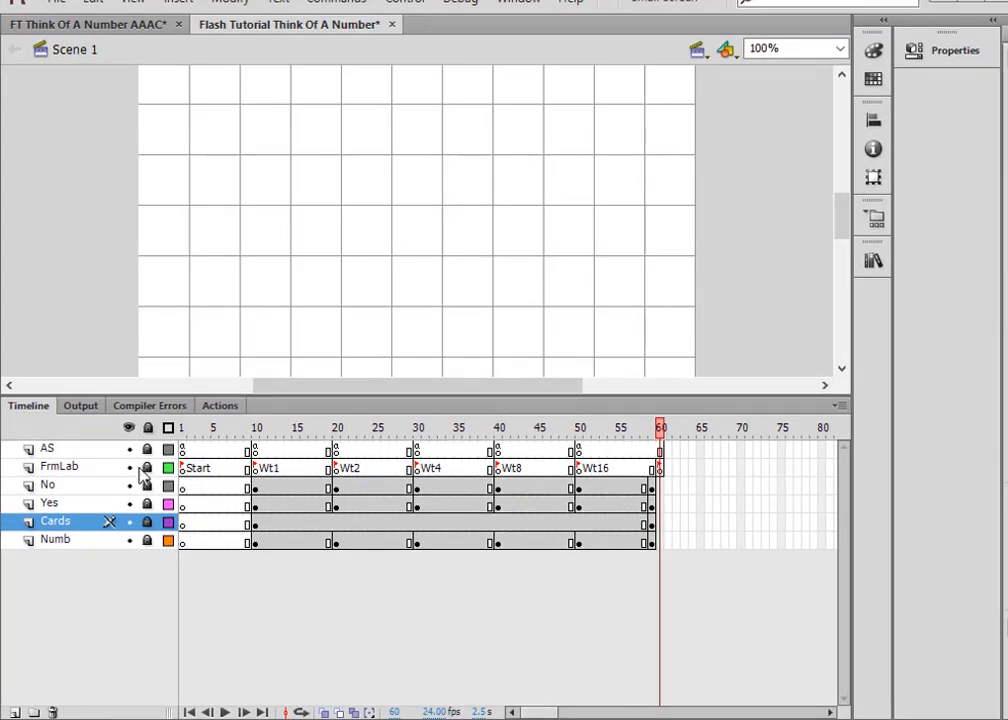
Add a new layer directly above the No layer and name it Text.
click(45, 485)
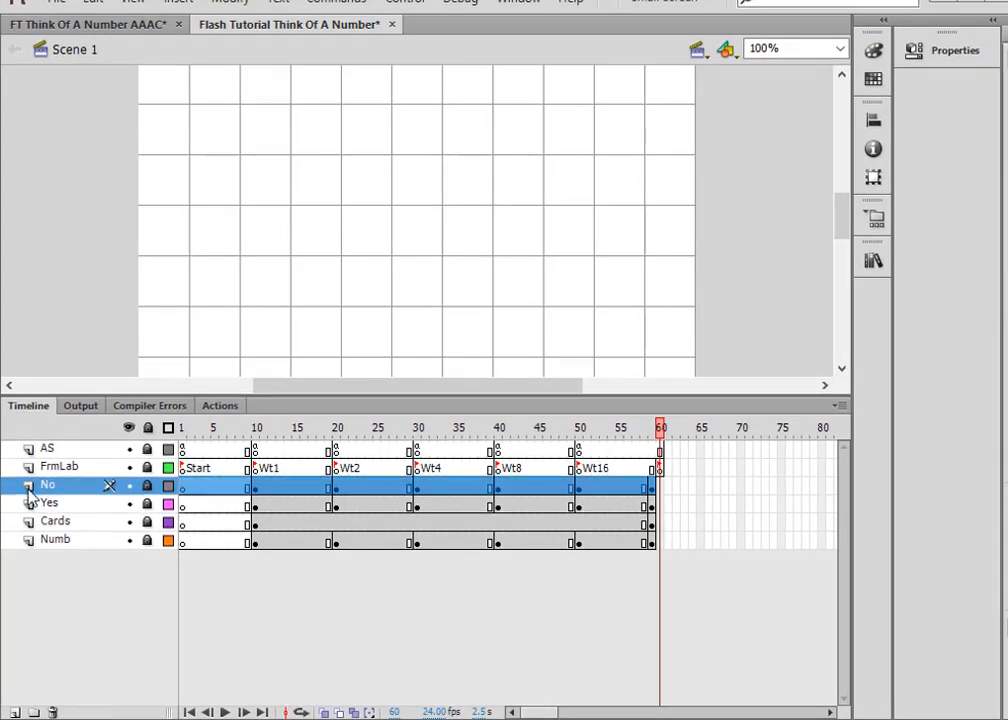
click(14, 712)
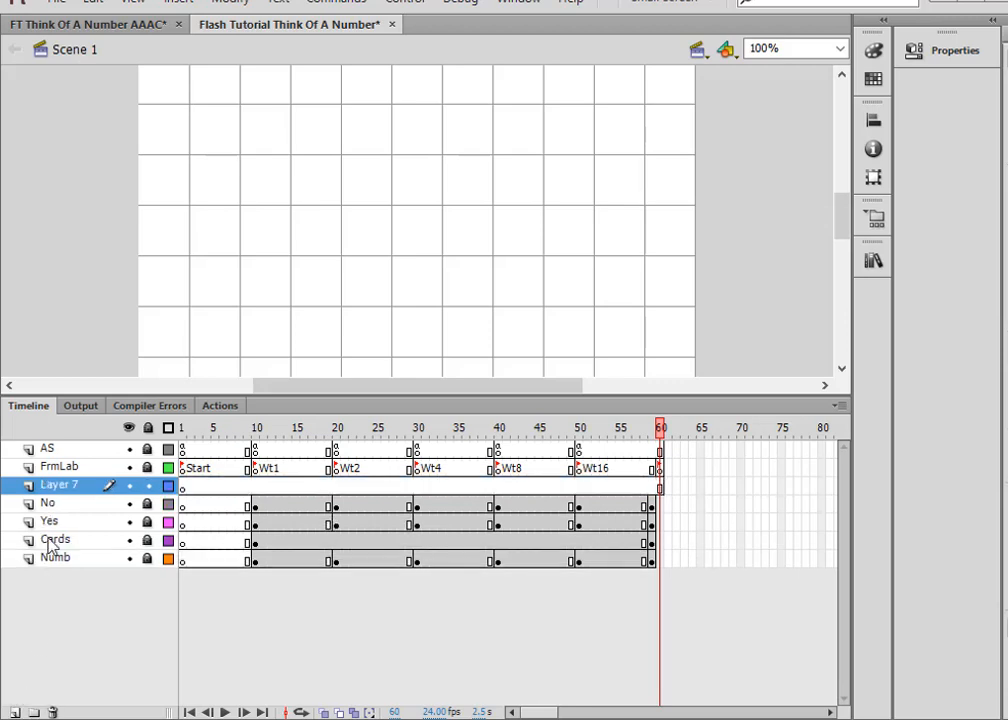
double_click(55, 485)
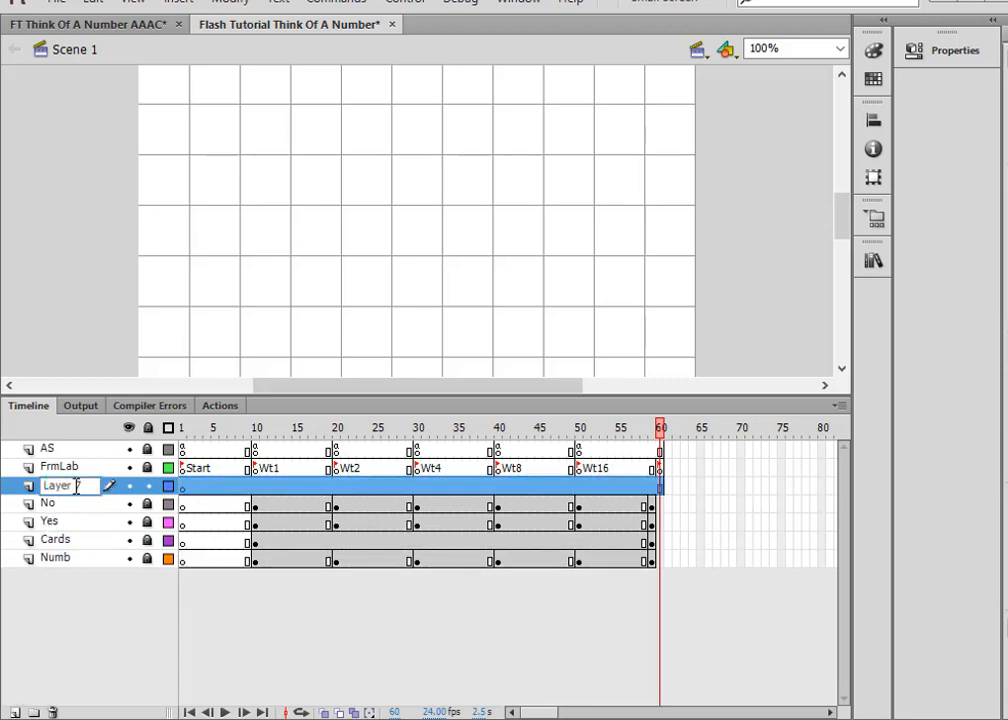
text(Text)
Insert a keyframe at frame 60 of the Text layer.
click(660, 486)
right_click(661, 485)
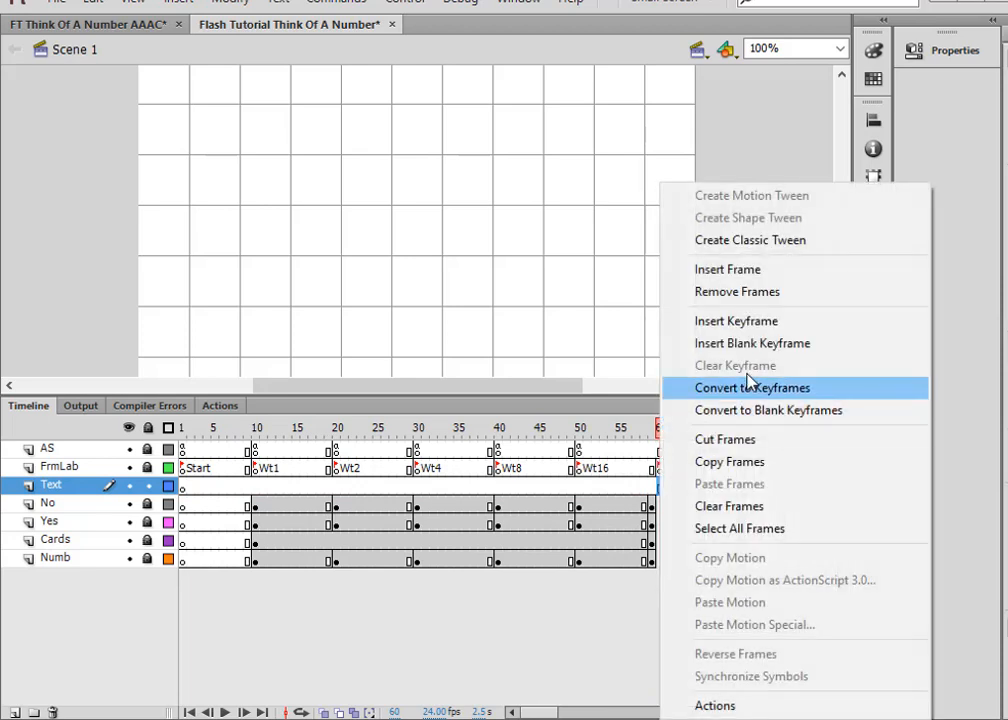
click(752, 324)
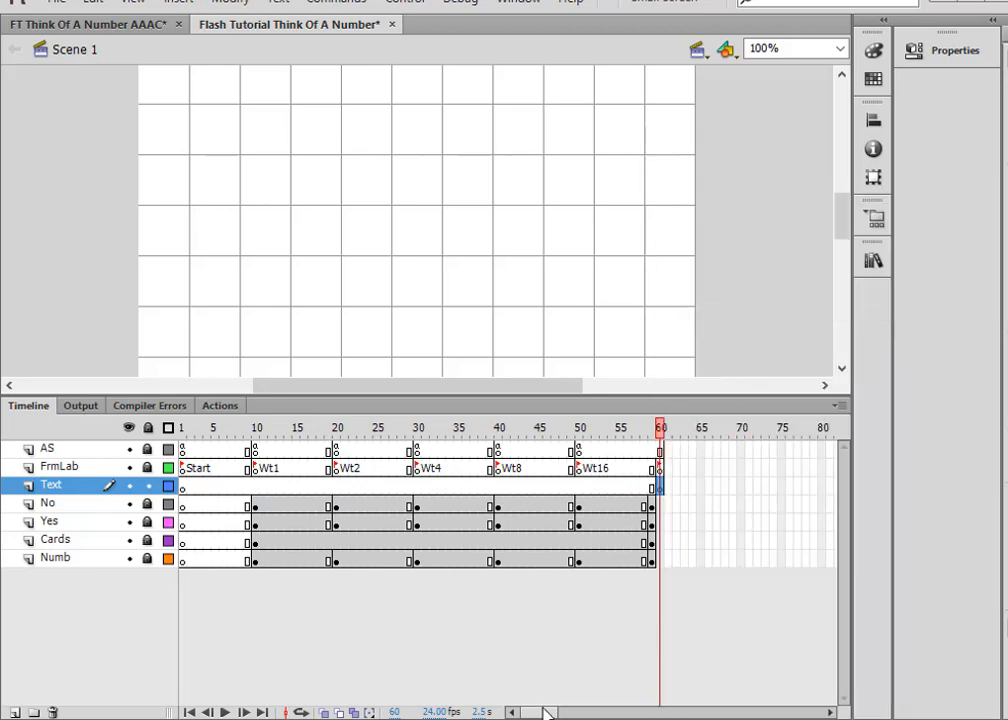
Draw a static text box about 388 px wide near the top of the stage at frame 60 of the Text layer.
drag(543, 711, 560, 711)
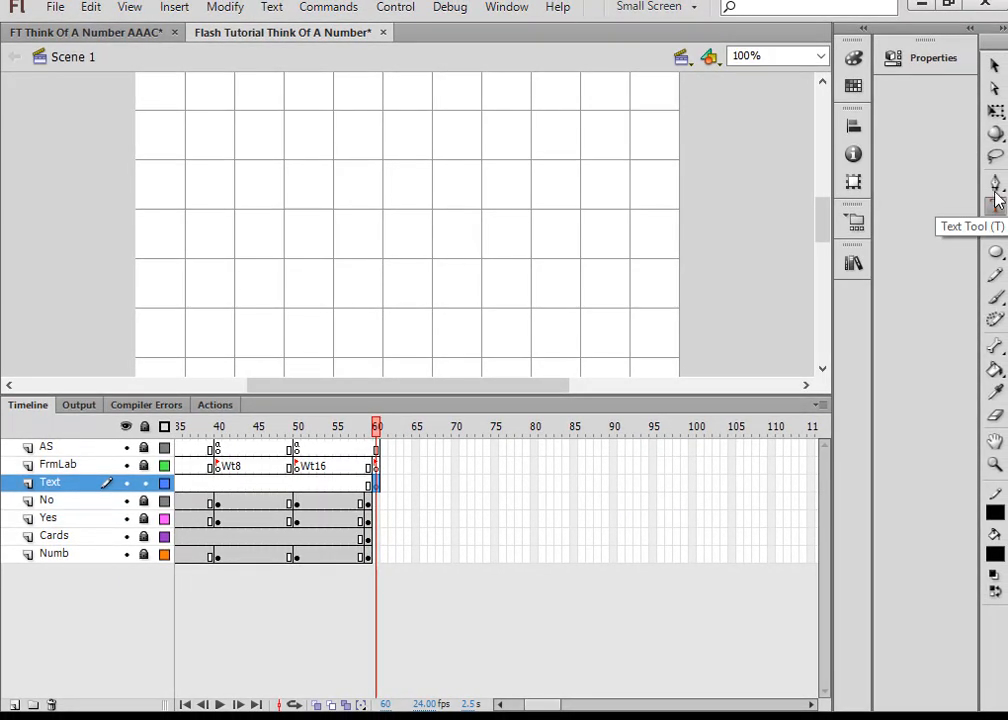
click(995, 205)
click(928, 62)
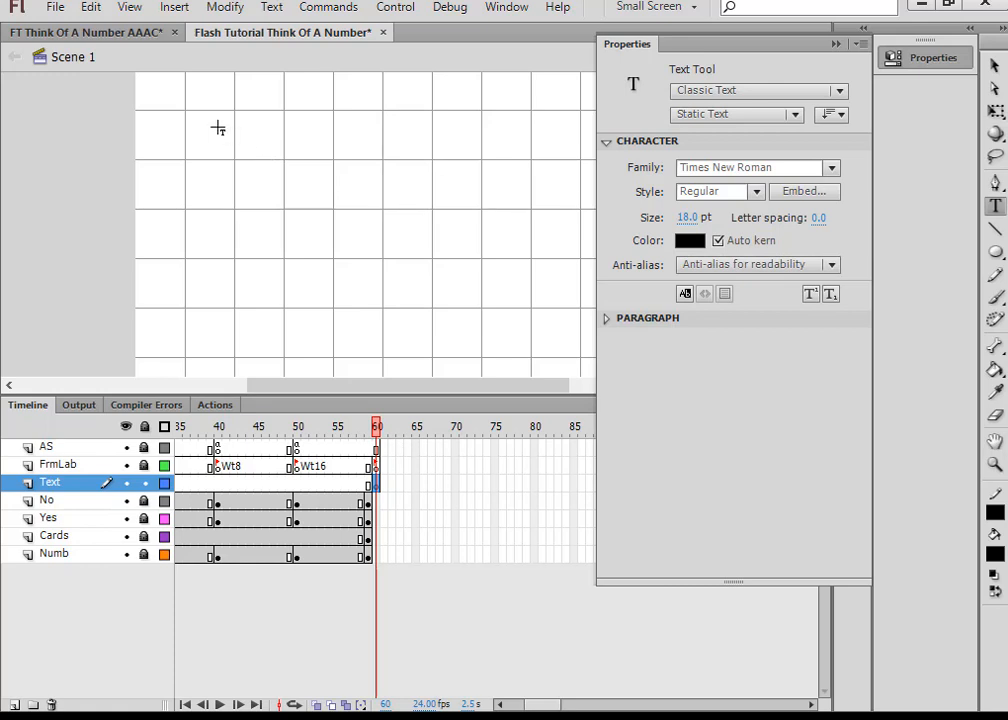
drag(218, 128, 597, 206)
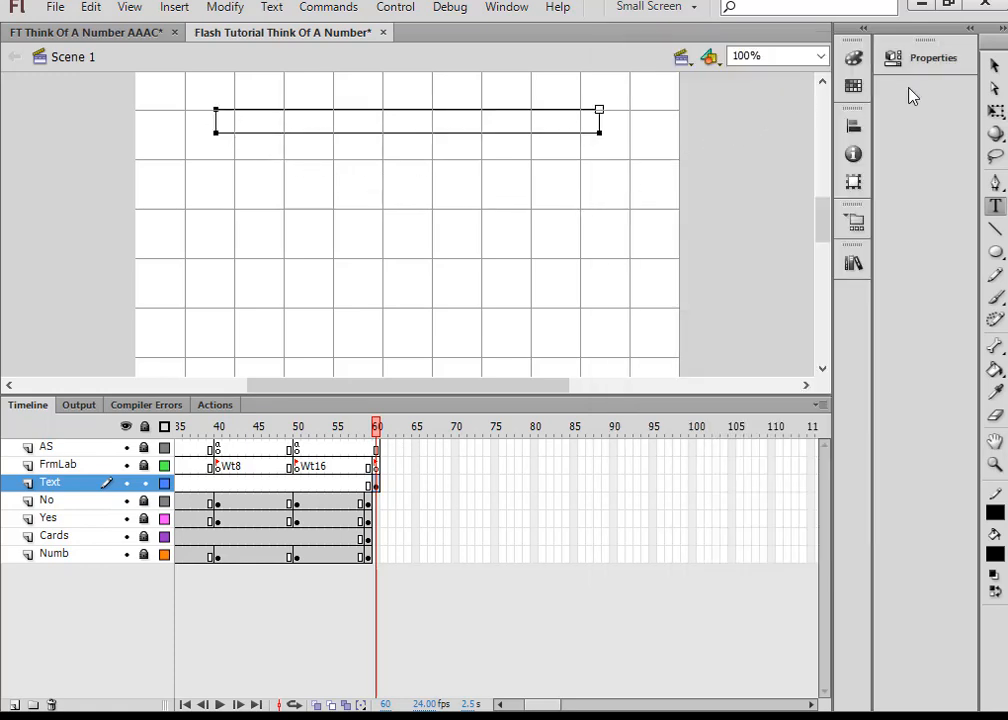
Set the text box's font size to 26 pt and enter "Your number is ....." in it.
click(932, 58)
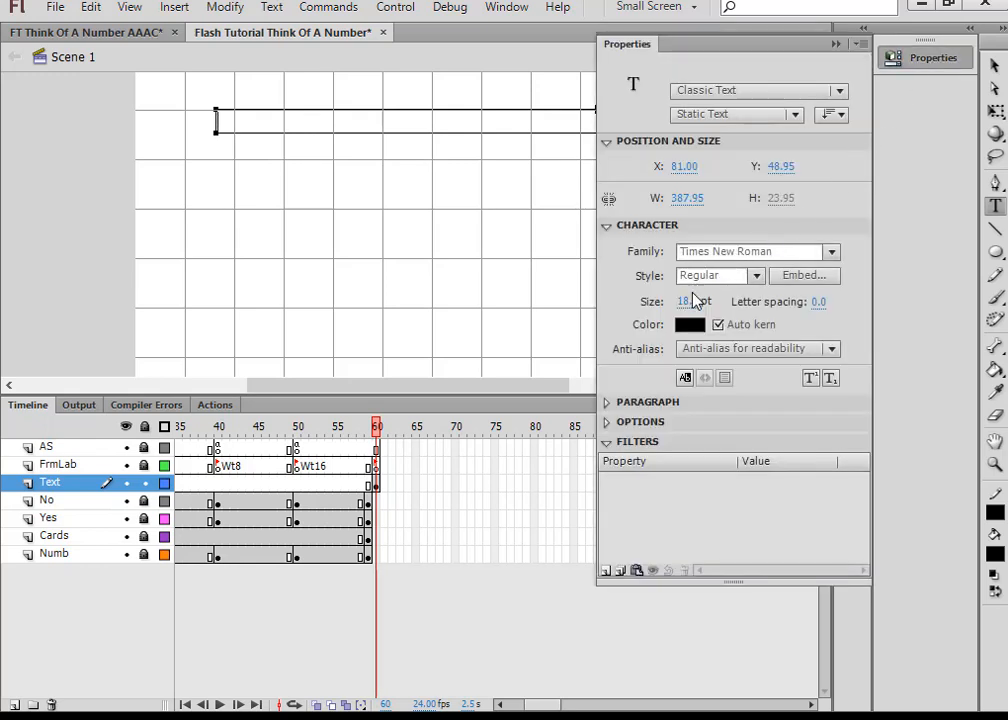
drag(685, 301, 697, 301)
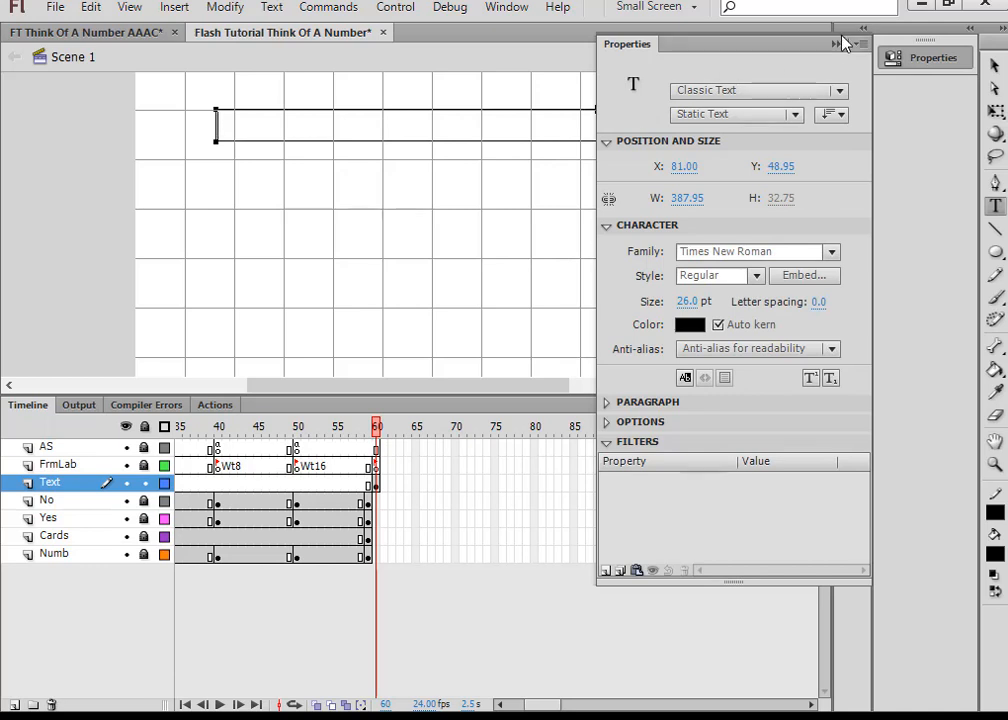
click(837, 44)
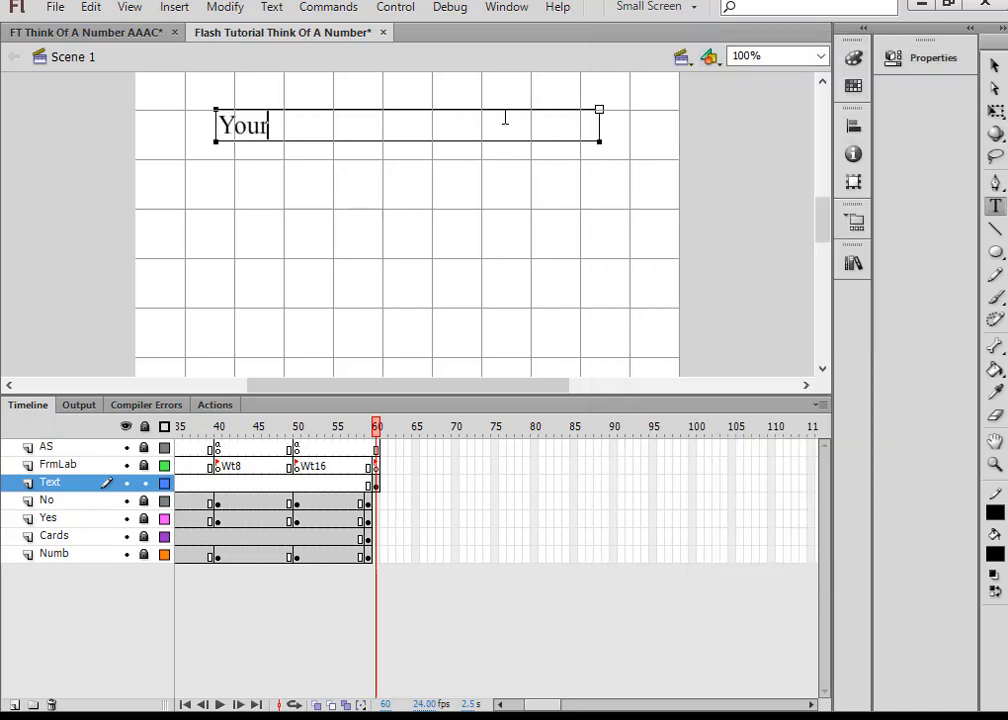
text(umber)
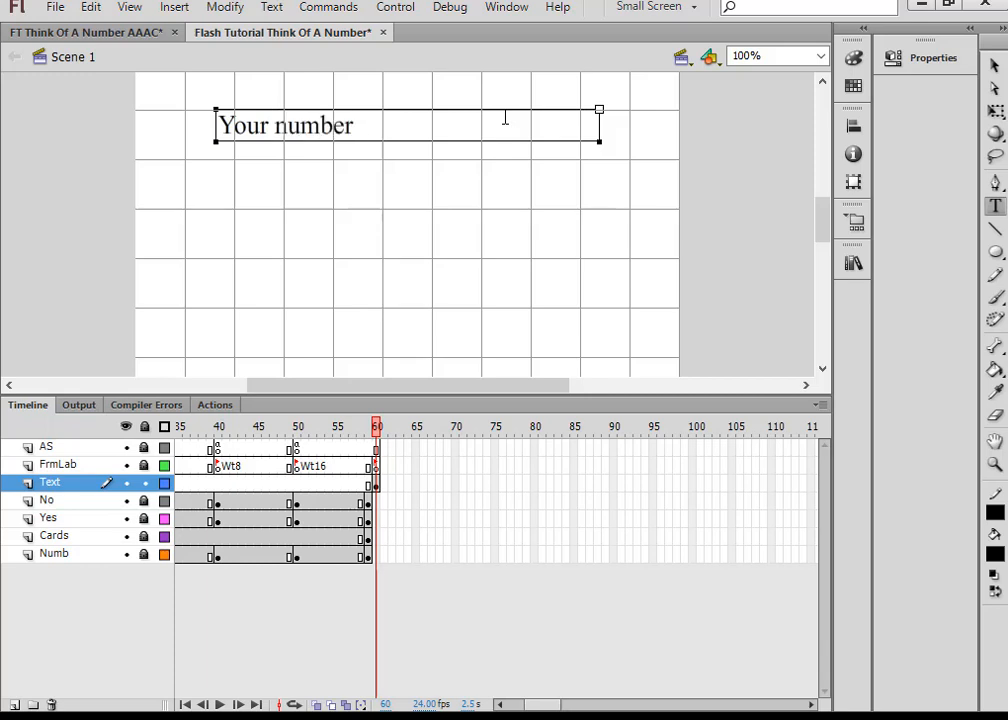
text(is .....)
key(Escape)
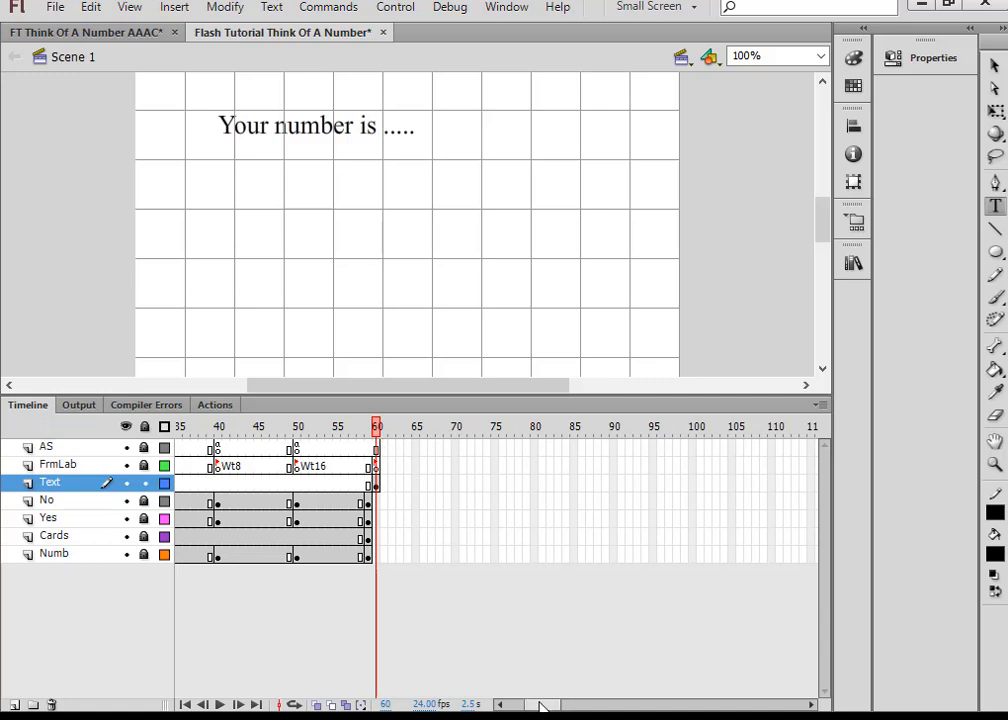
Insert a keyframe at frame 170 of the Text layer and lock the layer.
drag(540, 706, 583, 708)
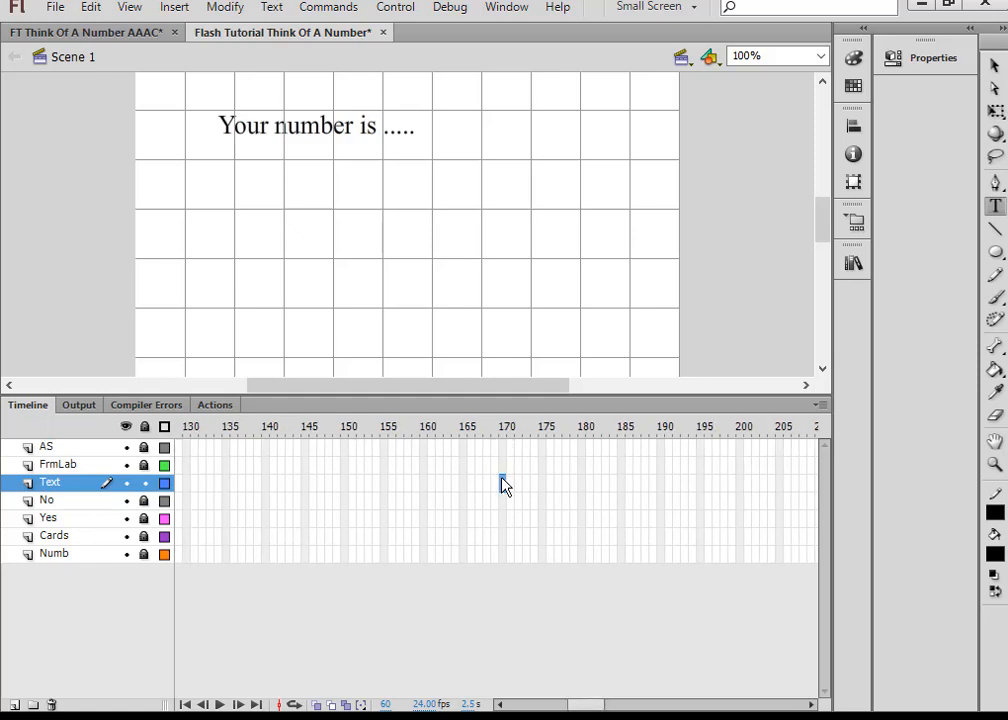
right_click(503, 485)
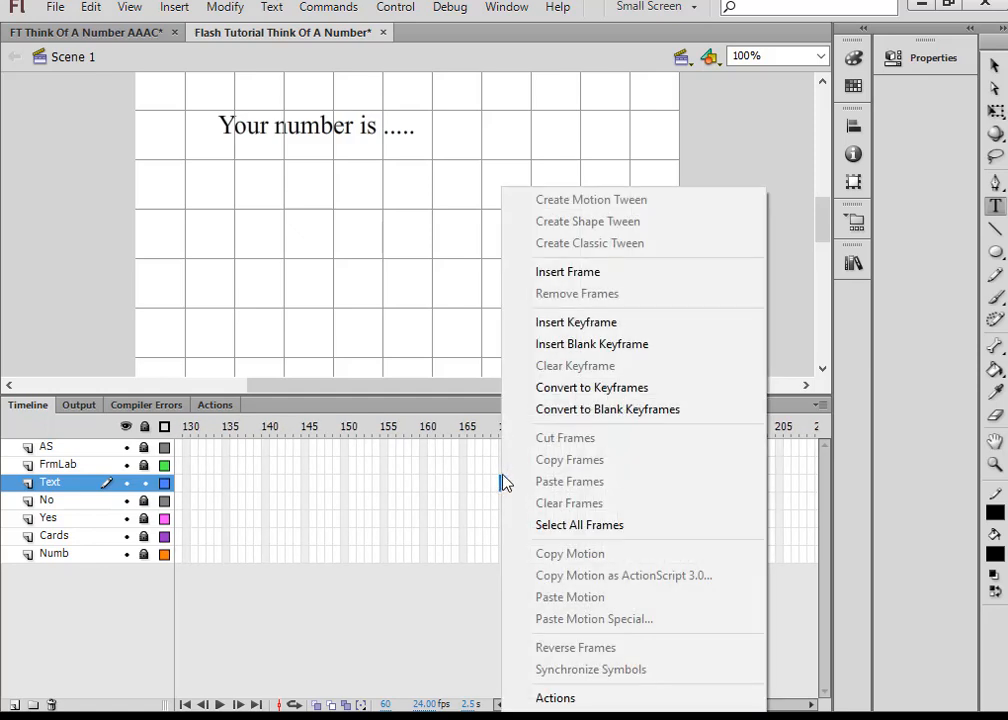
click(573, 324)
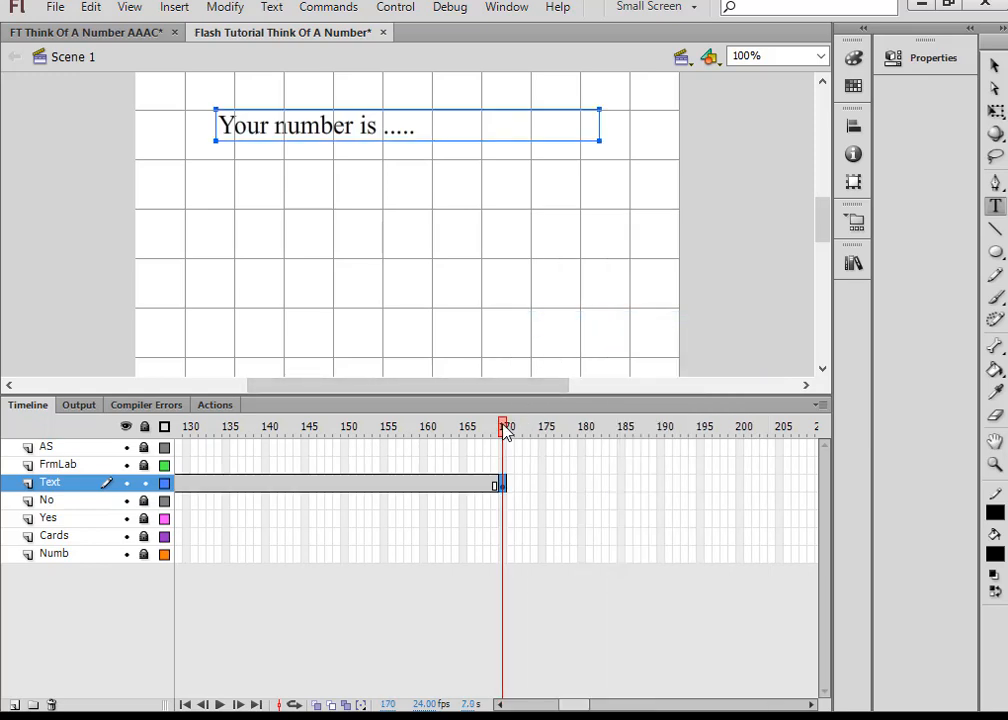
mouse_move(505, 432)
mouse_down()
mouse_move(304, 426)
mouse_move(505, 420)
mouse_up()
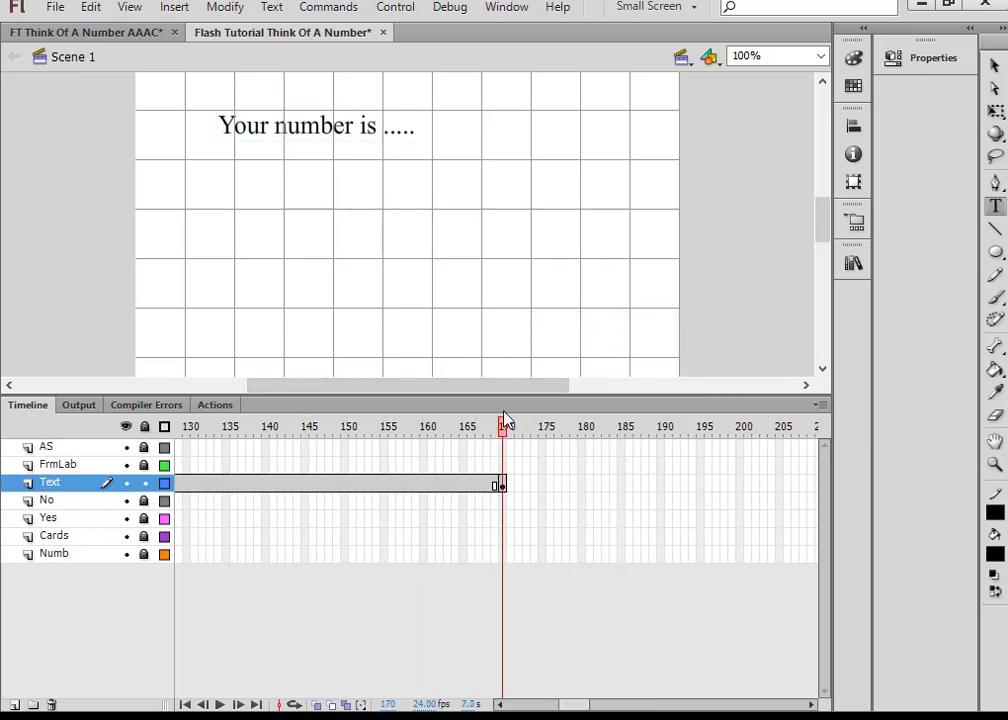
key(v)
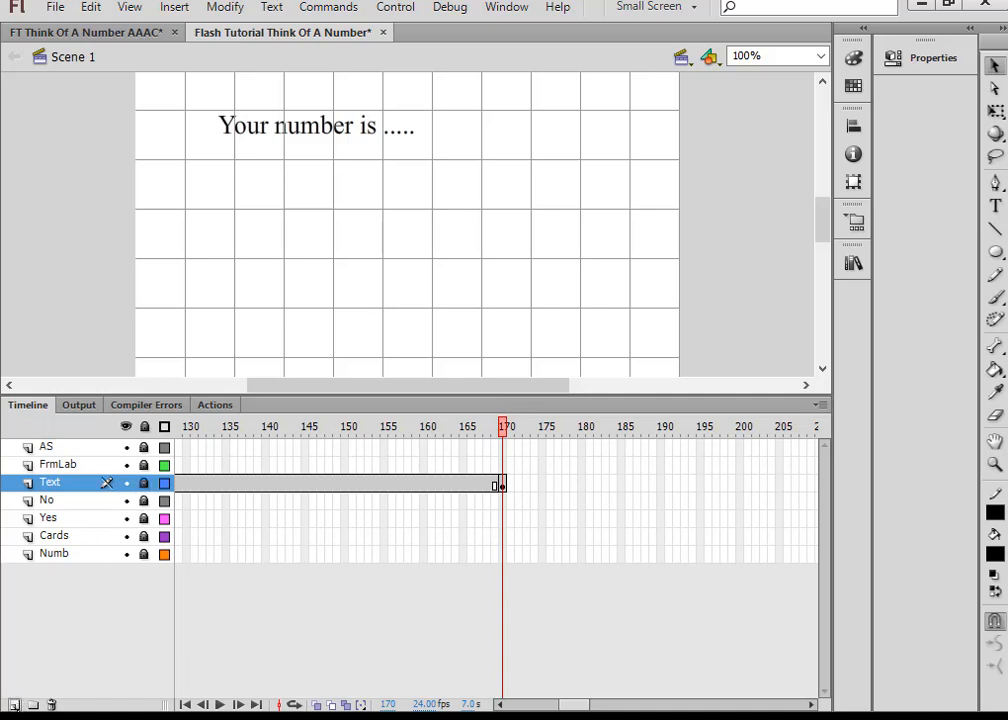
Add a new layer directly above the Text layer and name it YorNum.
click(14, 704)
double_click(68, 484)
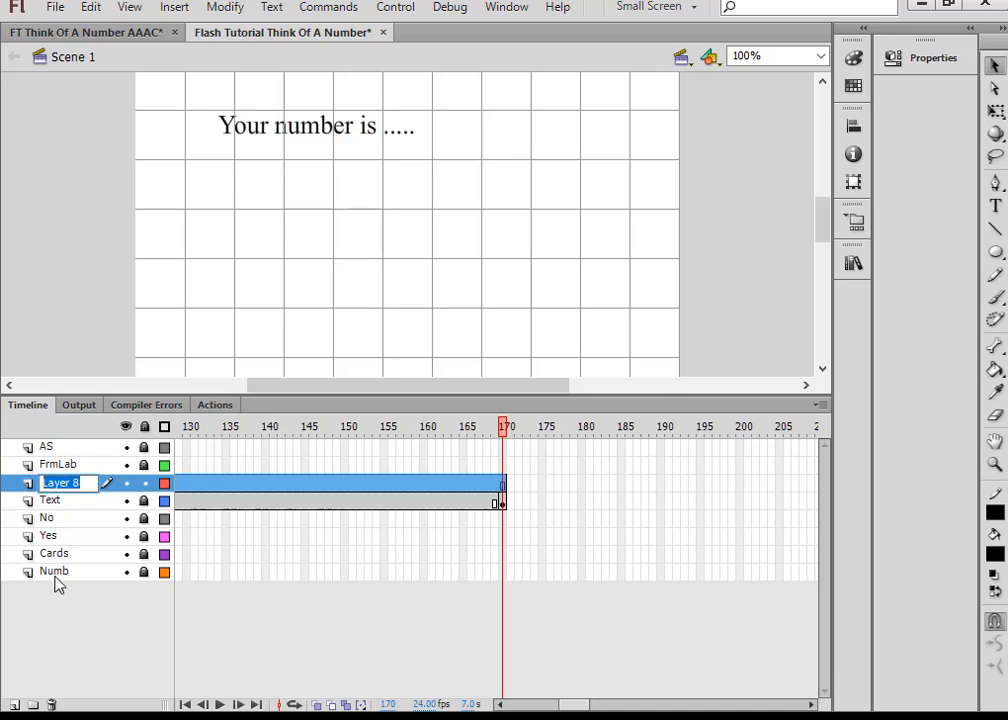
text(YorNum)
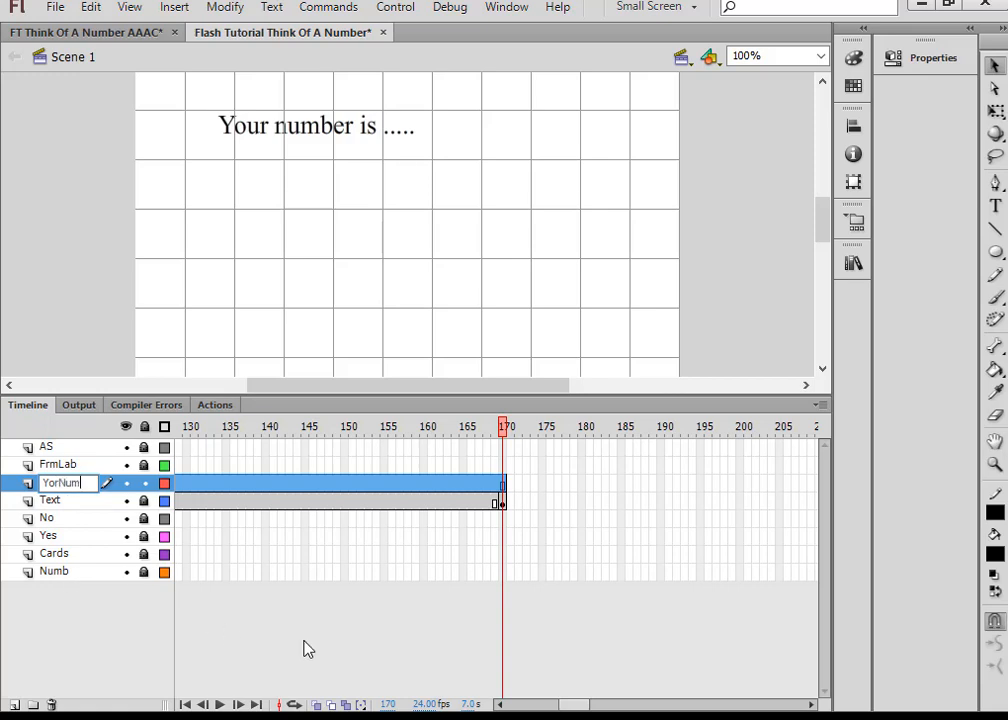
Insert a keyframe at frame 170 of the YorNum layer.
click(503, 484)
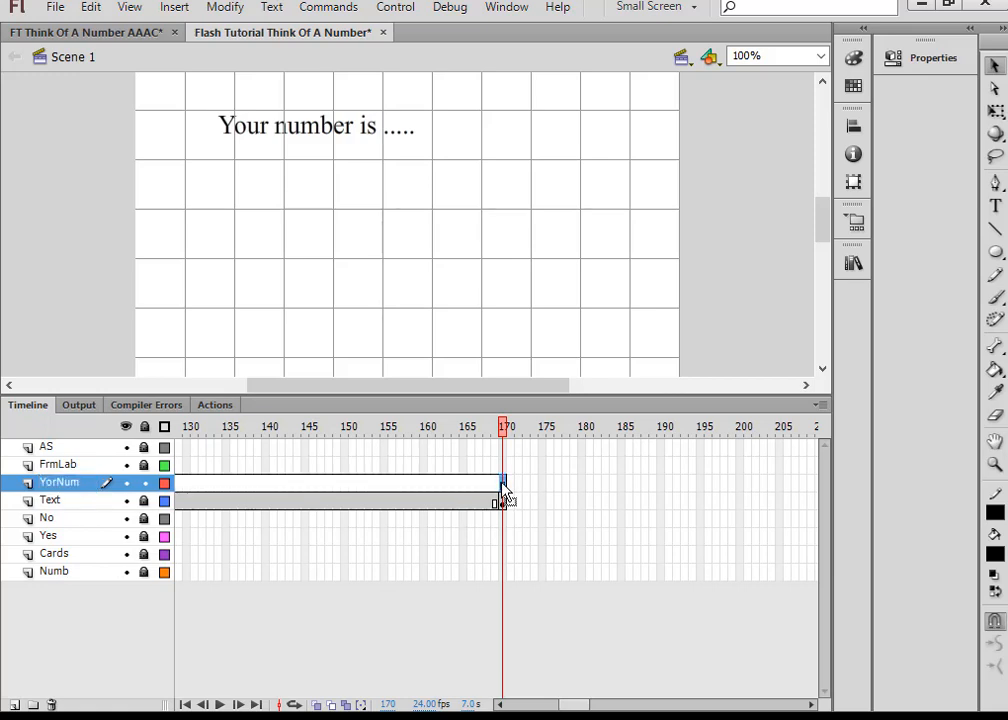
right_click(503, 490)
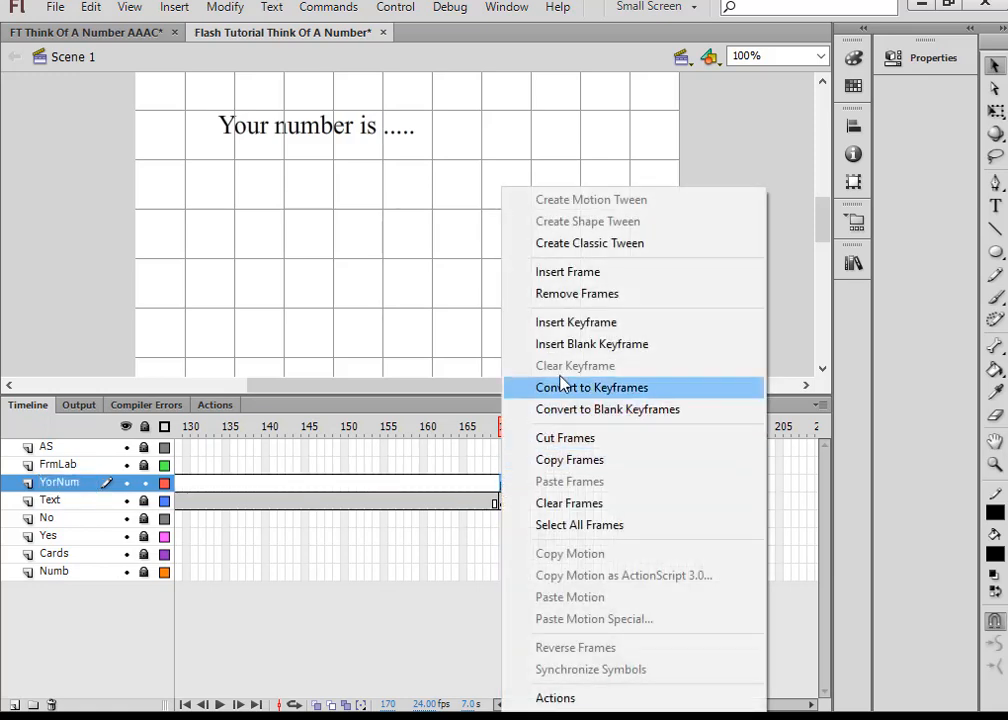
click(575, 322)
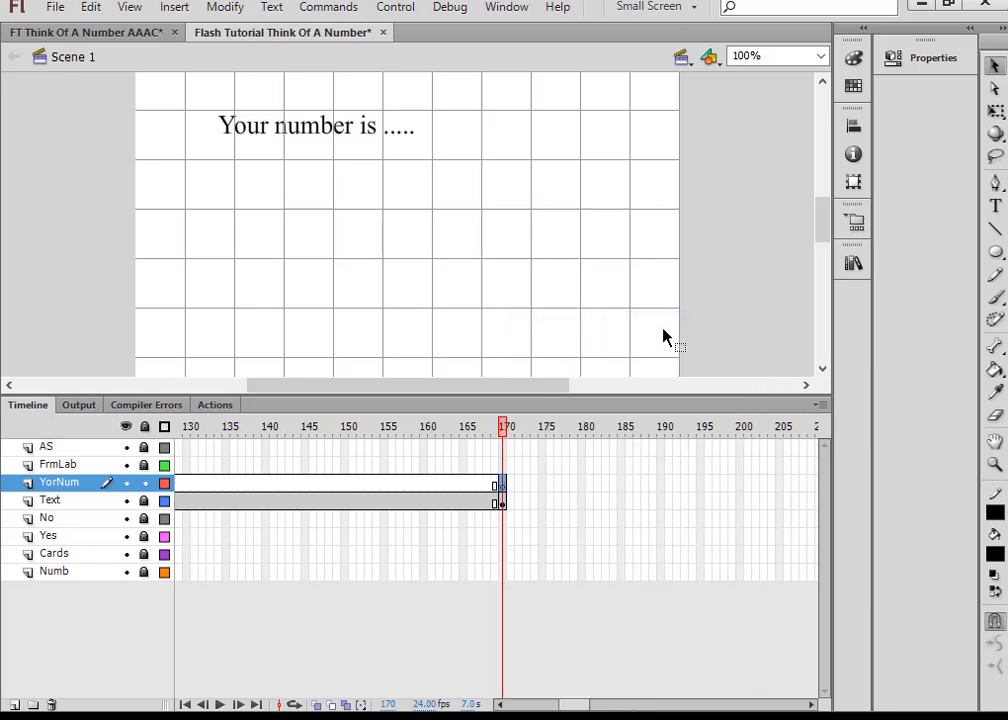
Choose the Text tool with the Dynamic Text type for the YorNum layer.
click(997, 207)
click(935, 62)
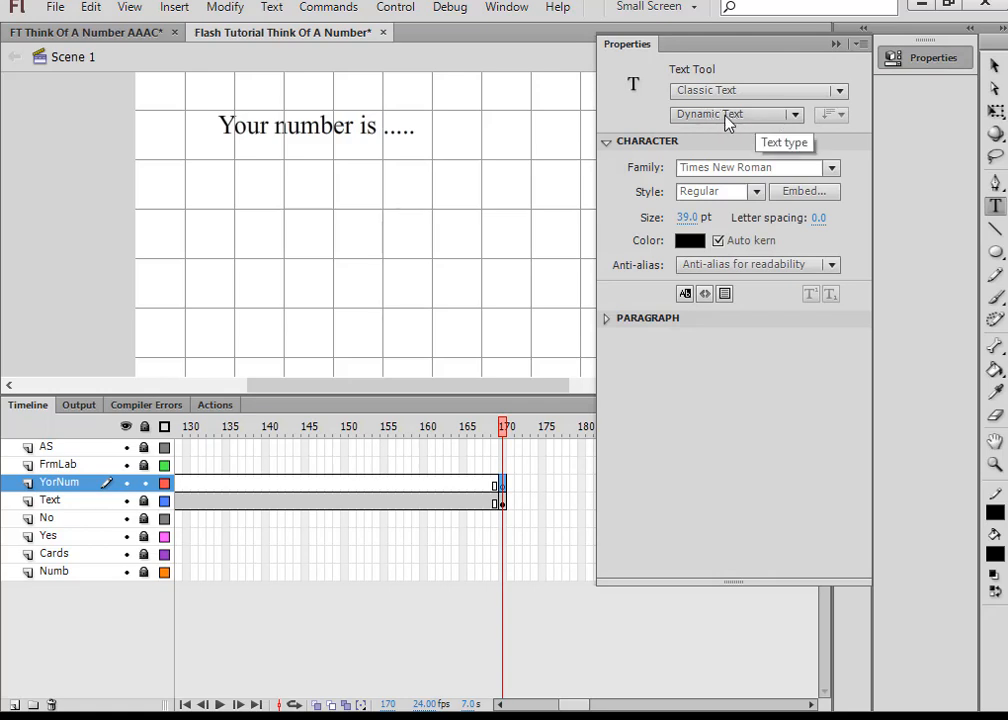
click(798, 116)
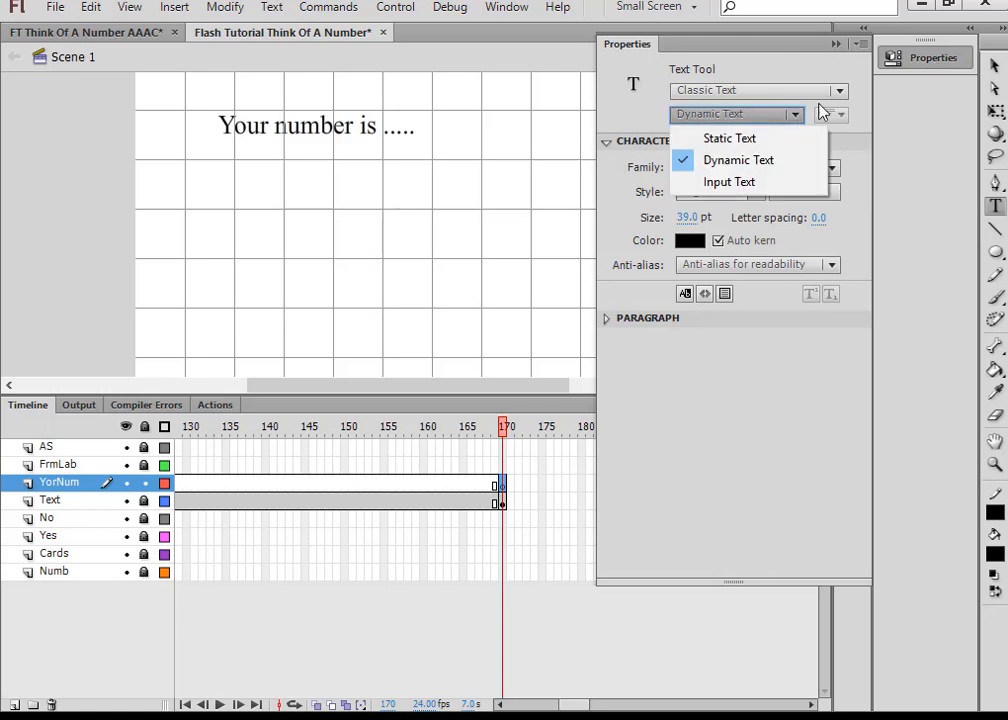
click(754, 160)
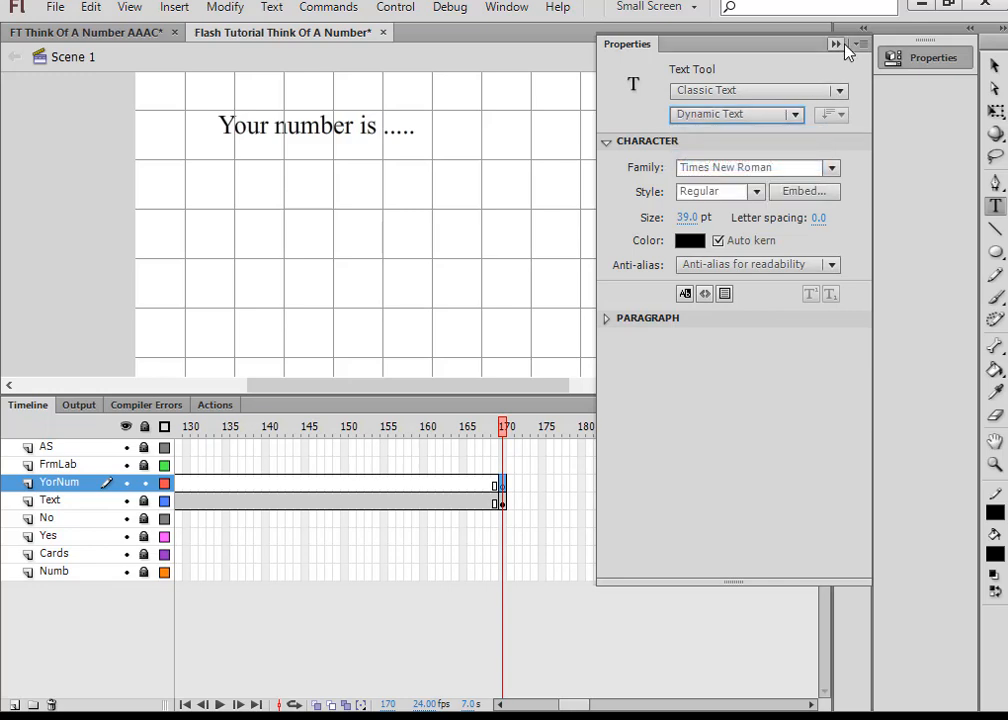
click(839, 44)
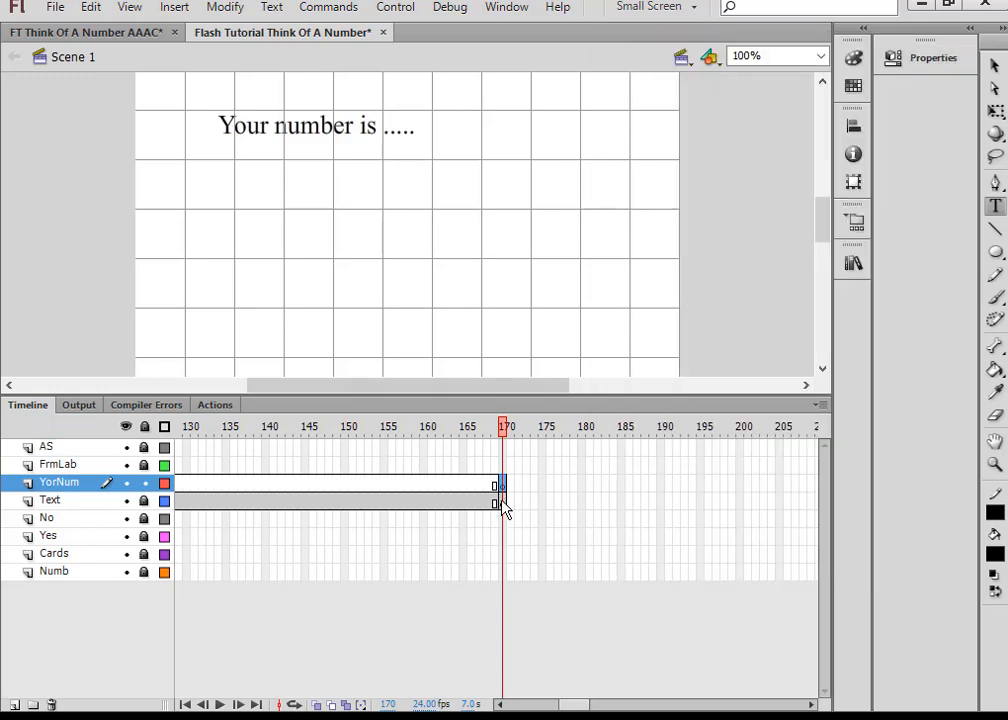
Unlock the Text layer to check the font size of "Your number is ....." at frame 170, and relock the layer.
click(502, 503)
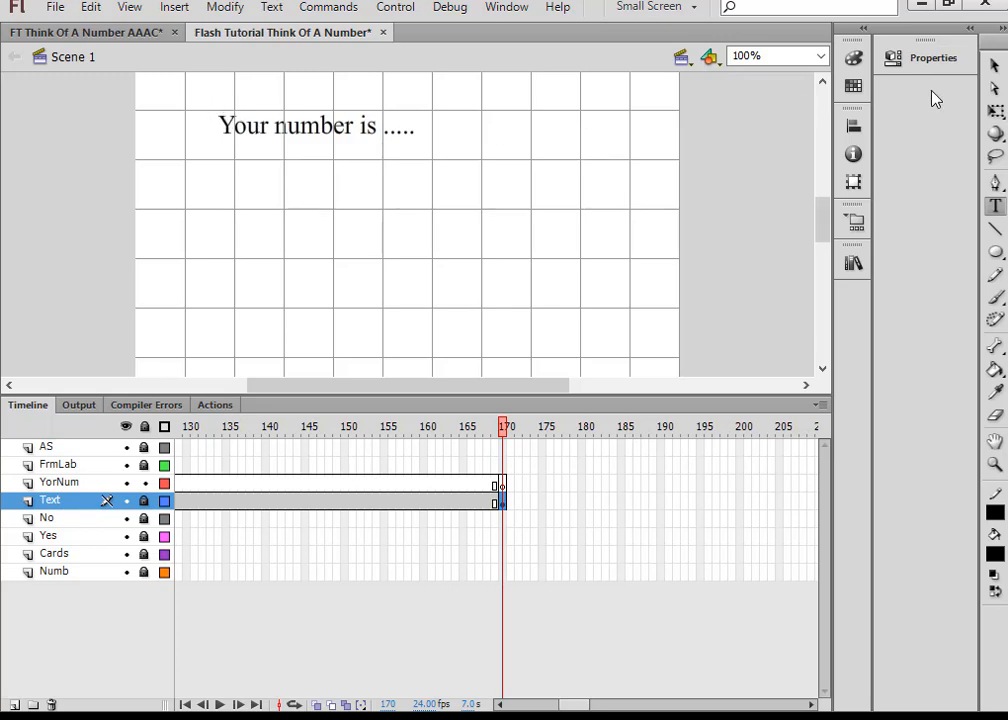
click(994, 66)
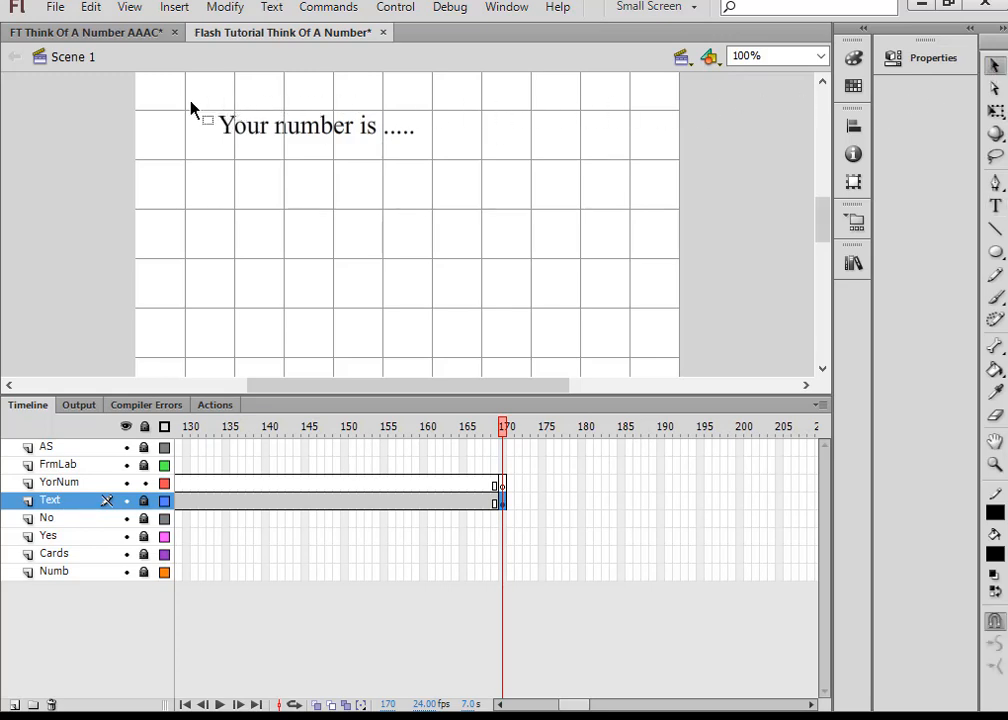
drag(191, 100, 420, 196)
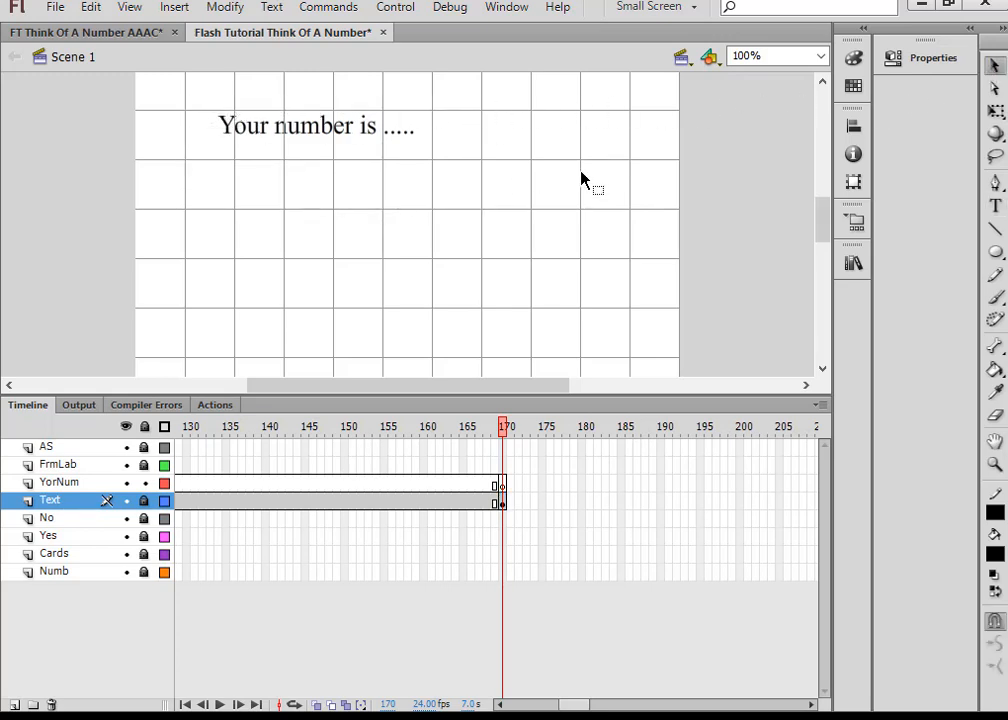
click(916, 60)
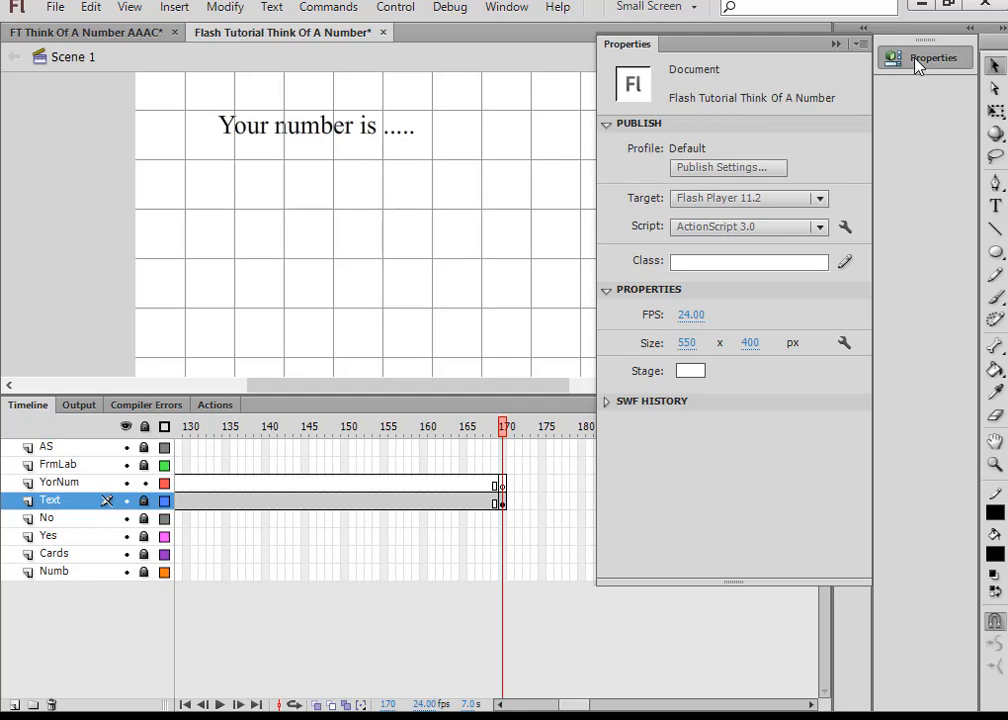
click(342, 140)
click(144, 500)
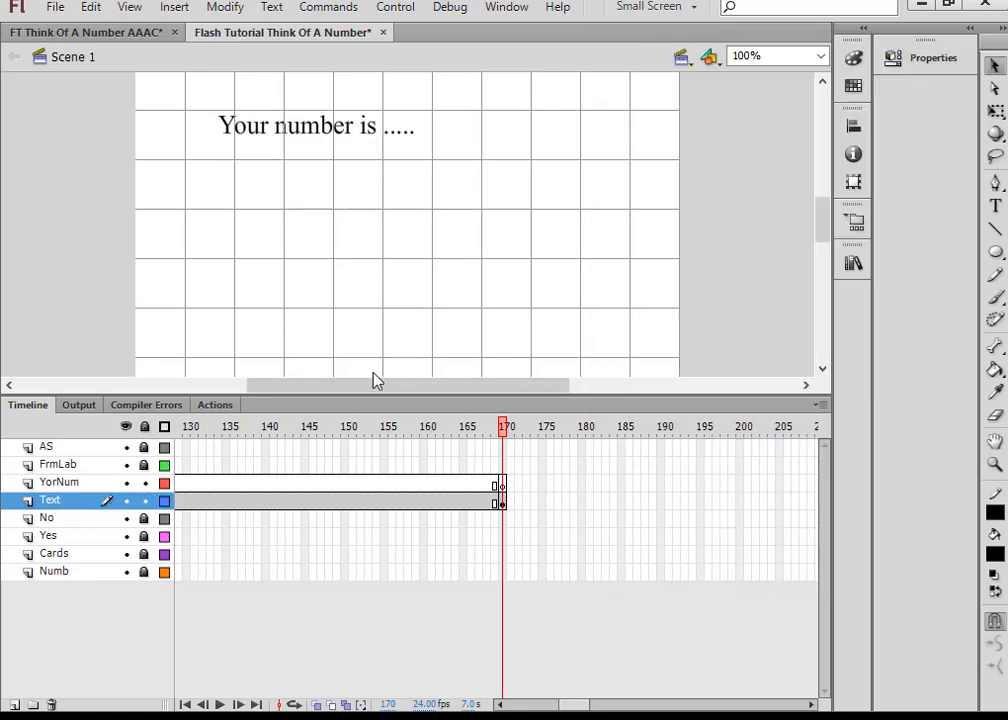
drag(201, 91, 533, 213)
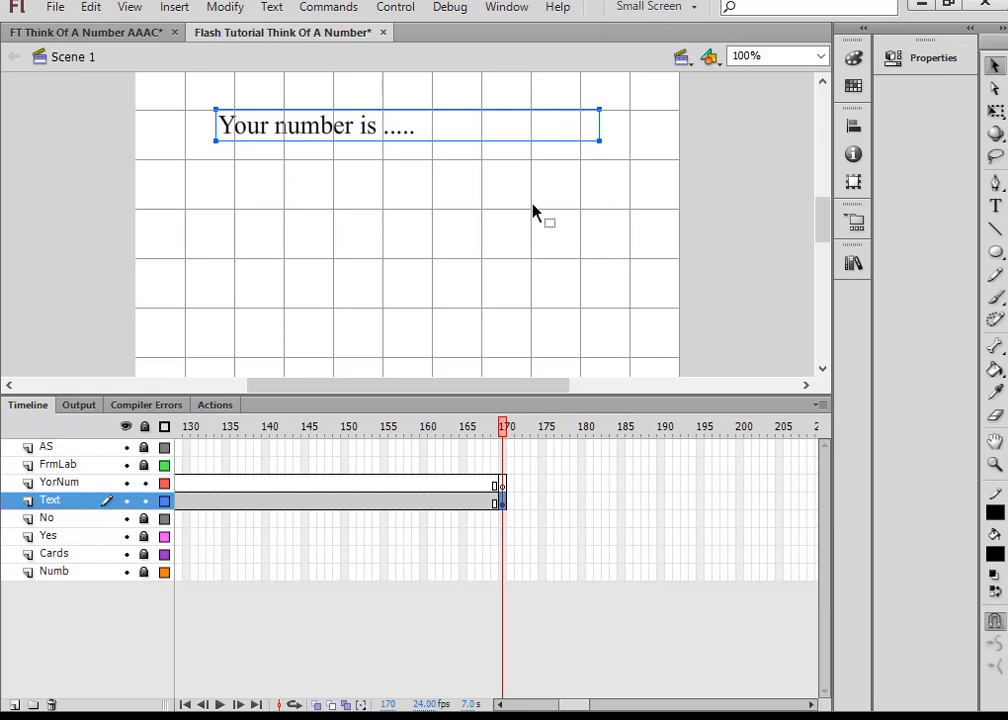
click(958, 66)
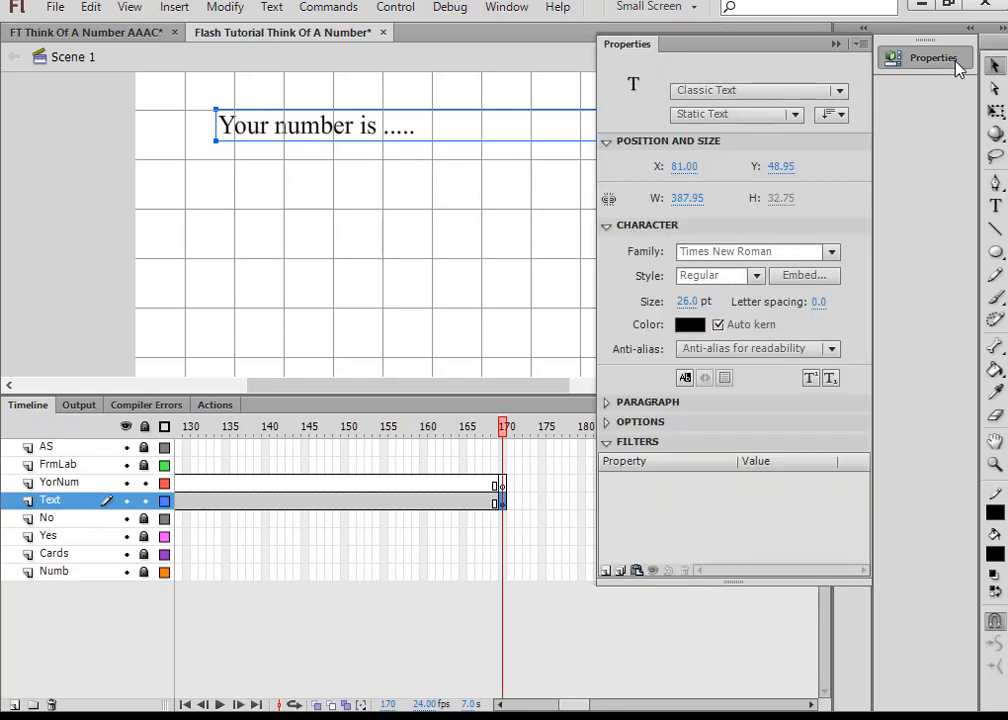
click(836, 44)
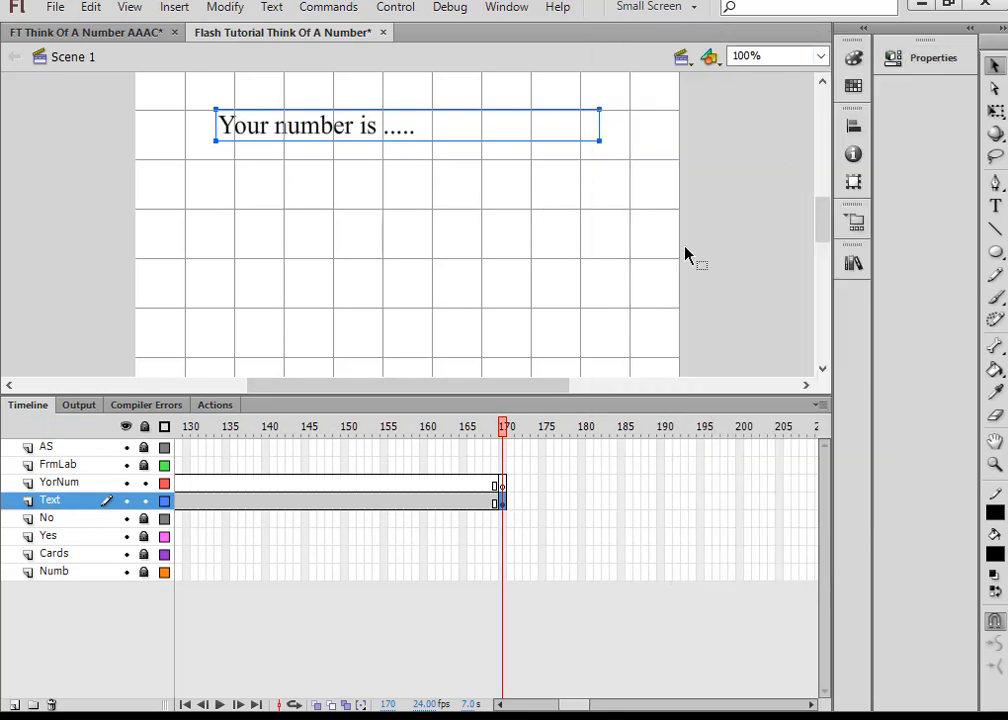
click(144, 500)
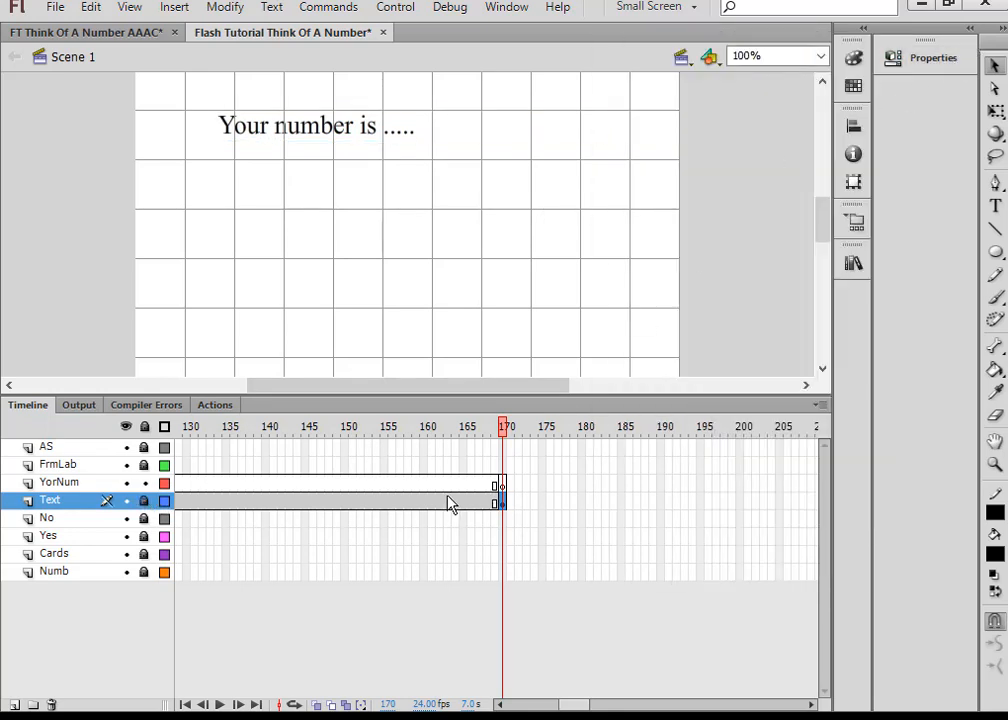
Draw a Dynamic Text field below "Your number is ....." at frame 170 of the YorNum layer.
click(503, 485)
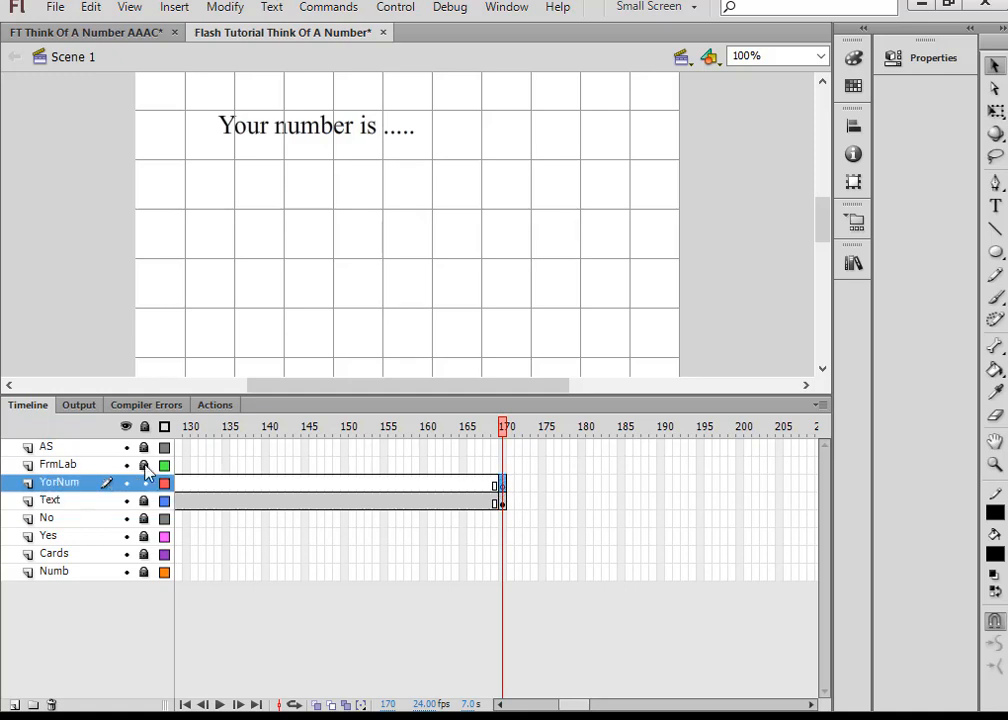
click(938, 62)
click(996, 208)
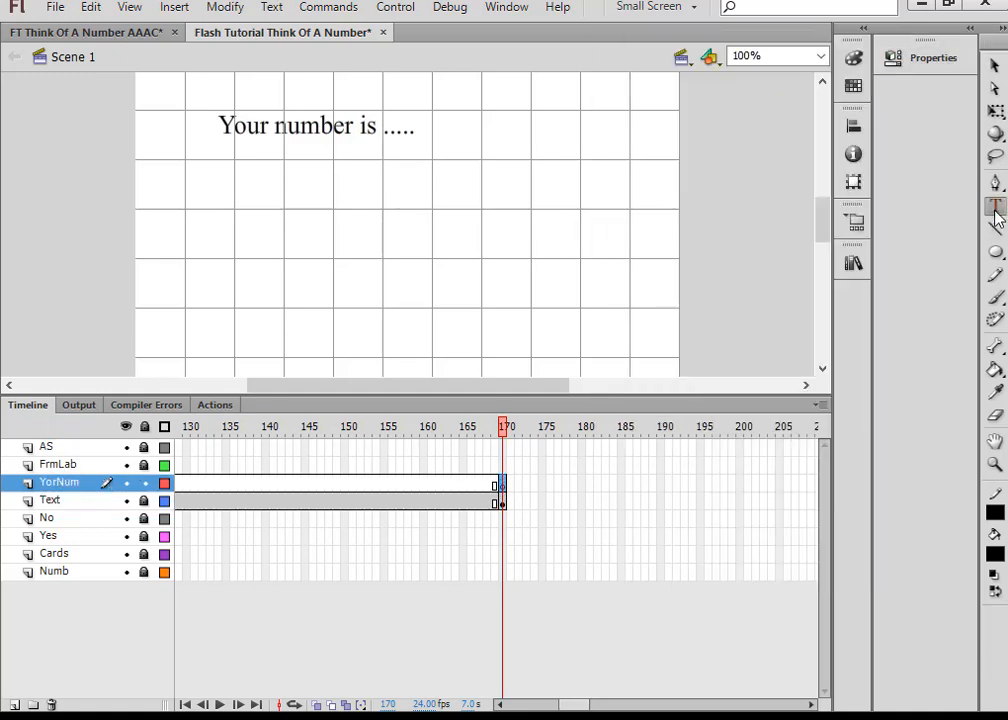
click(942, 58)
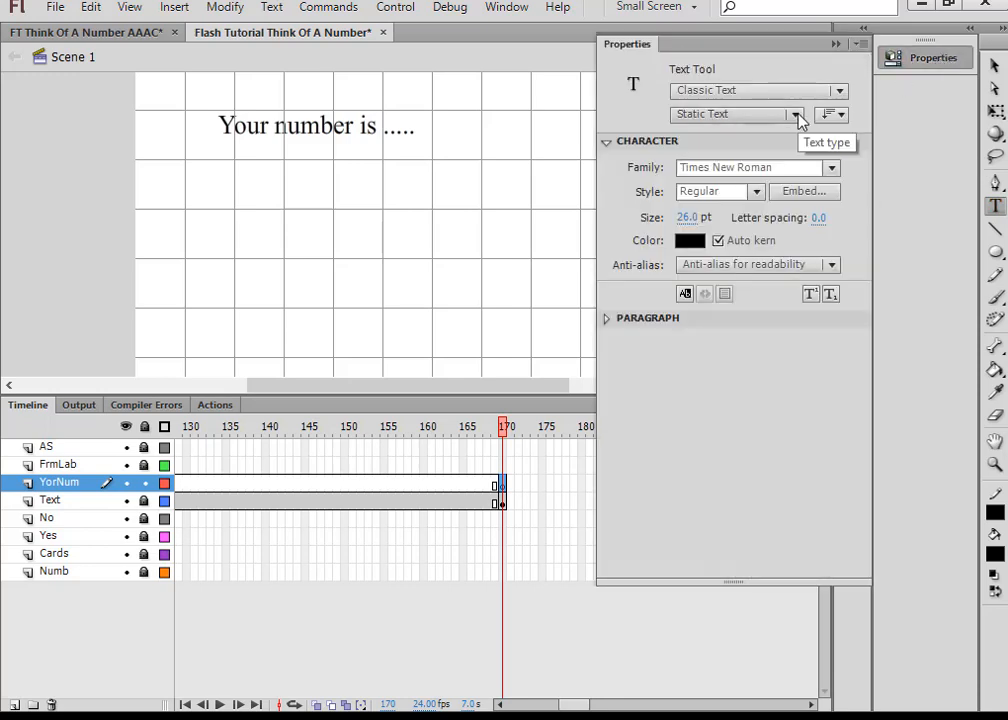
click(797, 115)
click(736, 161)
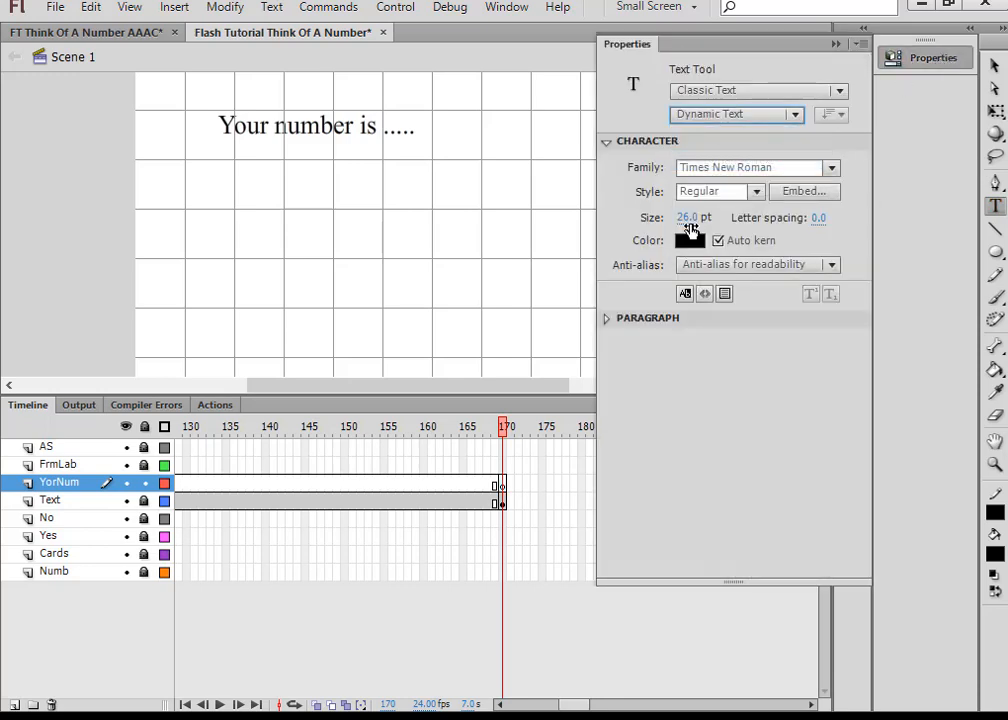
click(302, 207)
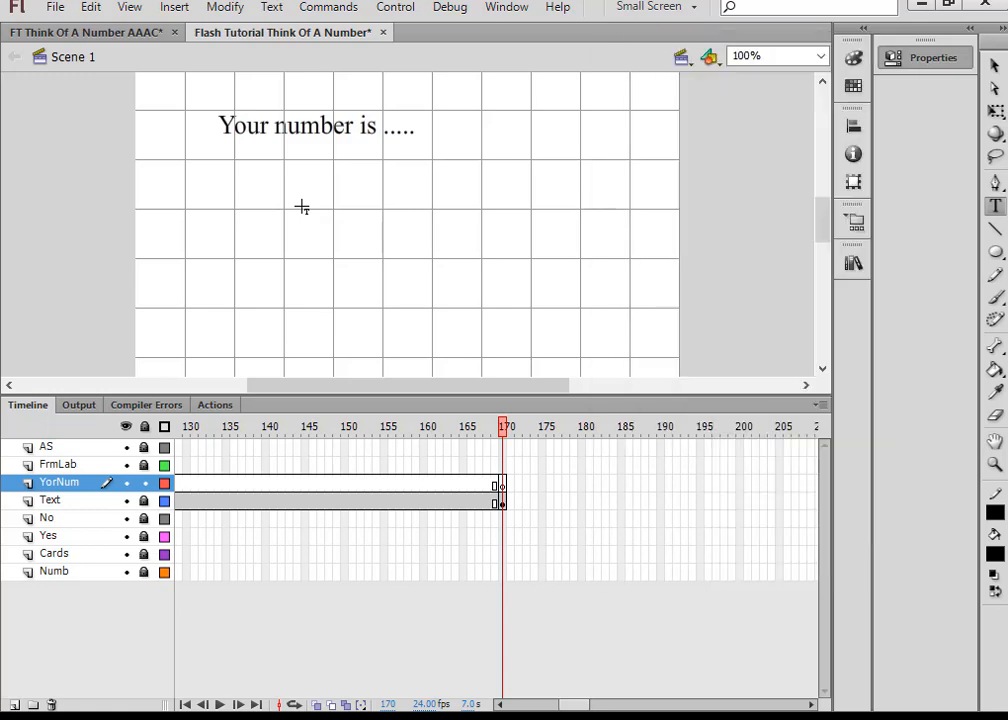
drag(300, 181, 440, 237)
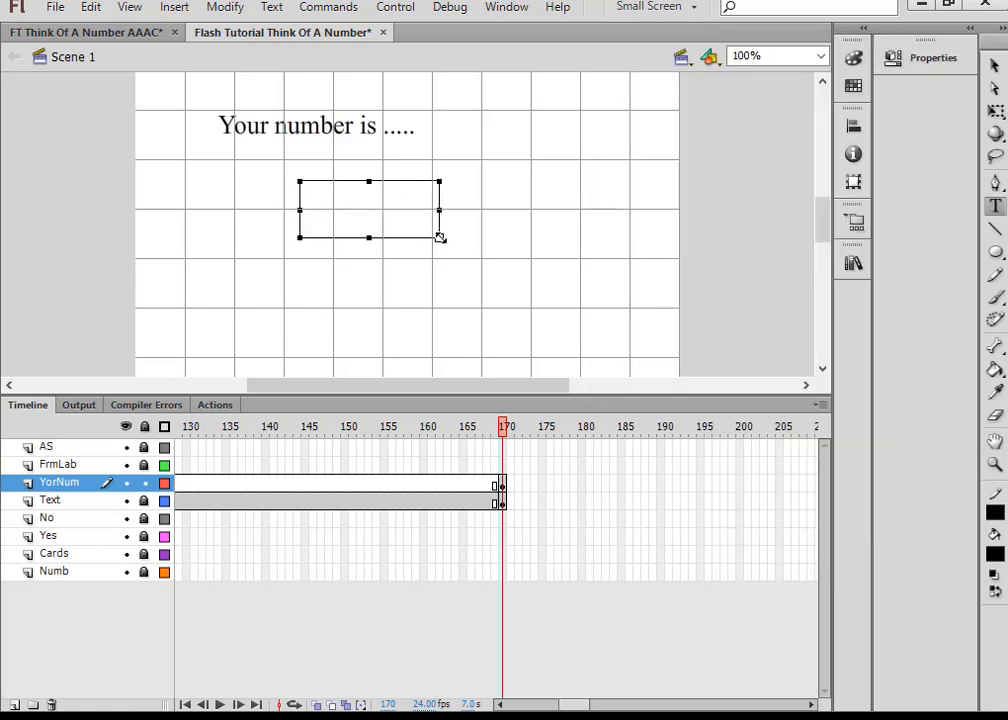
Fill the dynamic text field with 00 and shrink its box to about 43 by 39 px.
text(0000)
drag(440, 237, 368, 222)
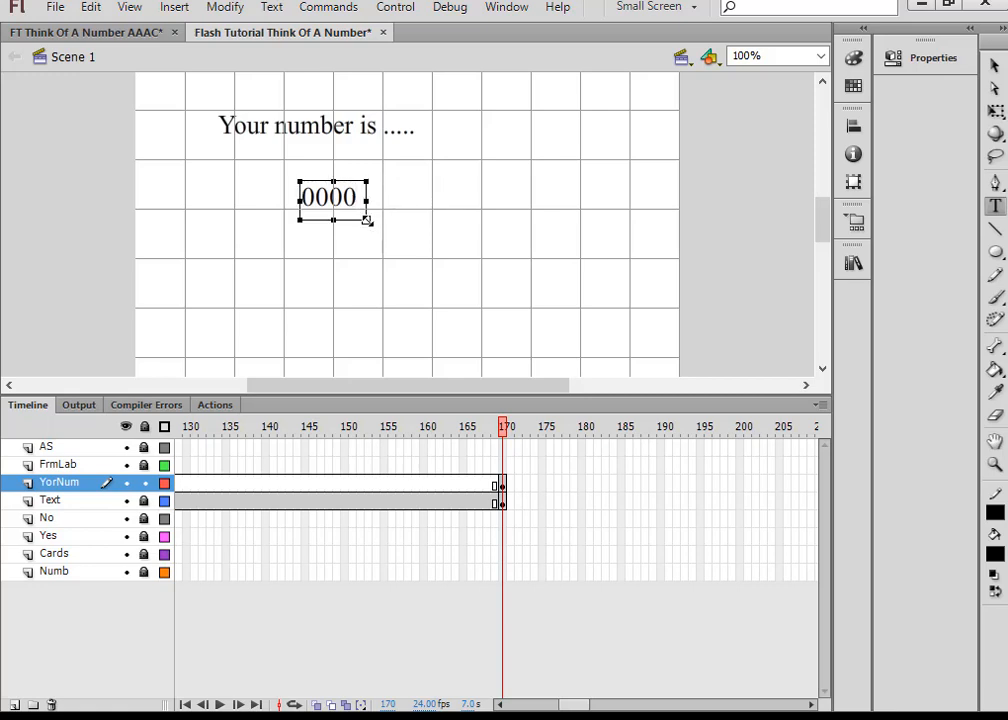
key(BackSpace)
key(BackSpace)
drag(366, 200, 343, 200)
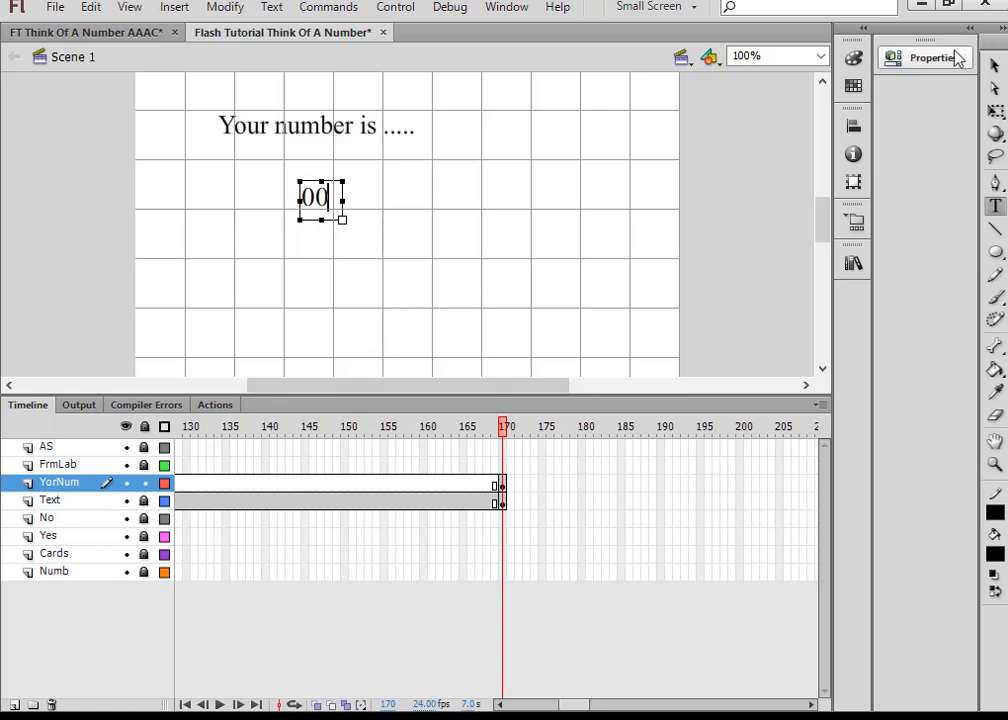
Give the dynamic text field the instance name Num_txt and lock all layers.
click(997, 66)
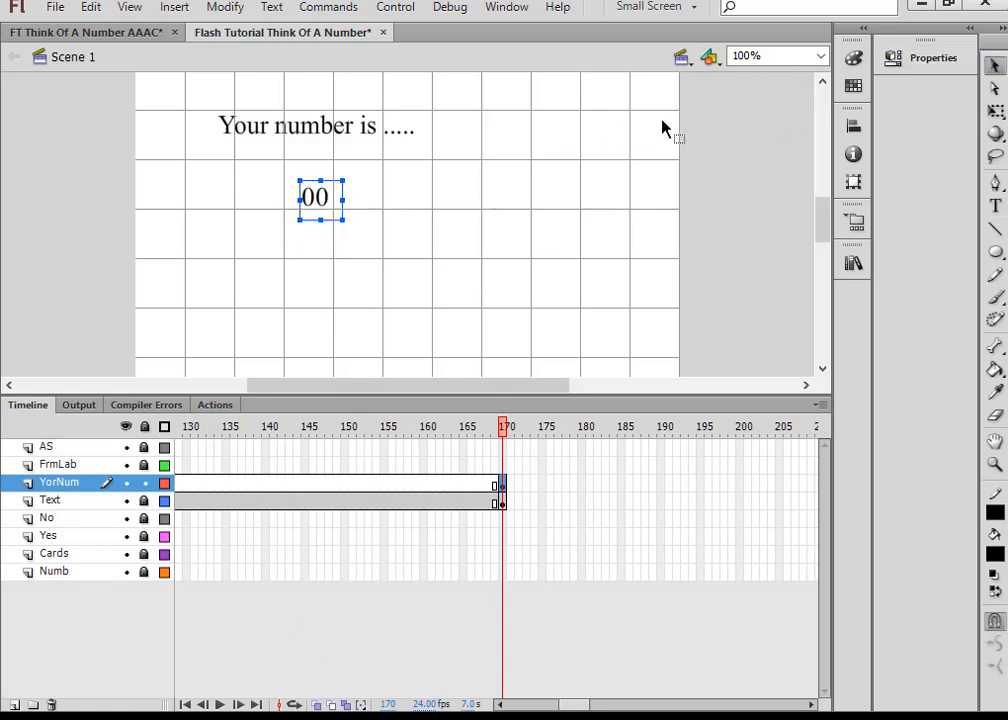
click(933, 57)
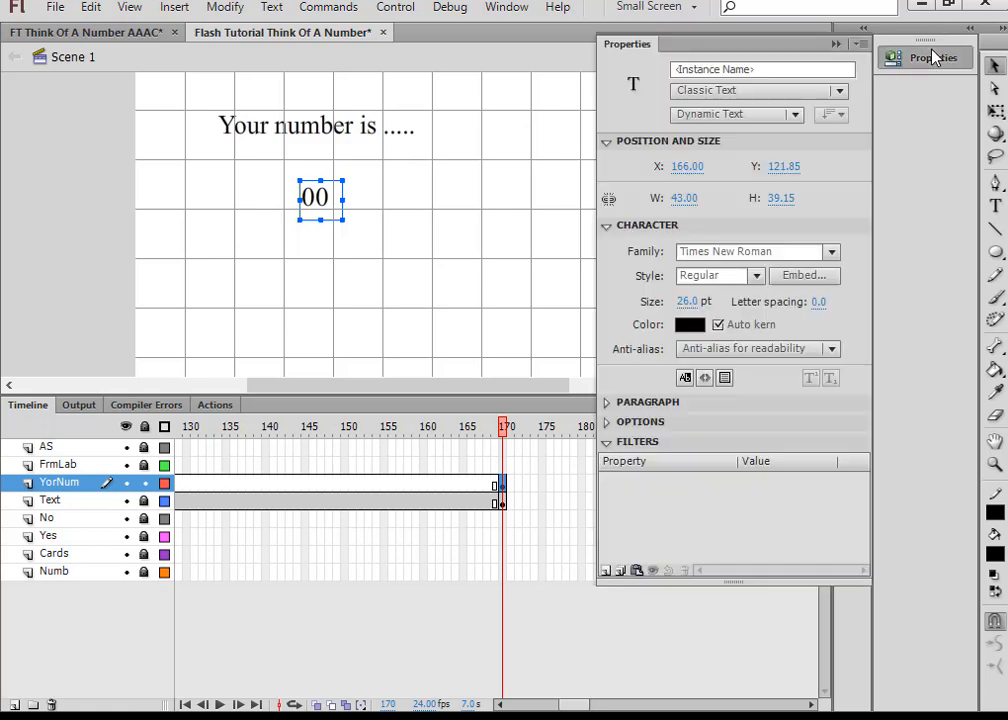
click(670, 68)
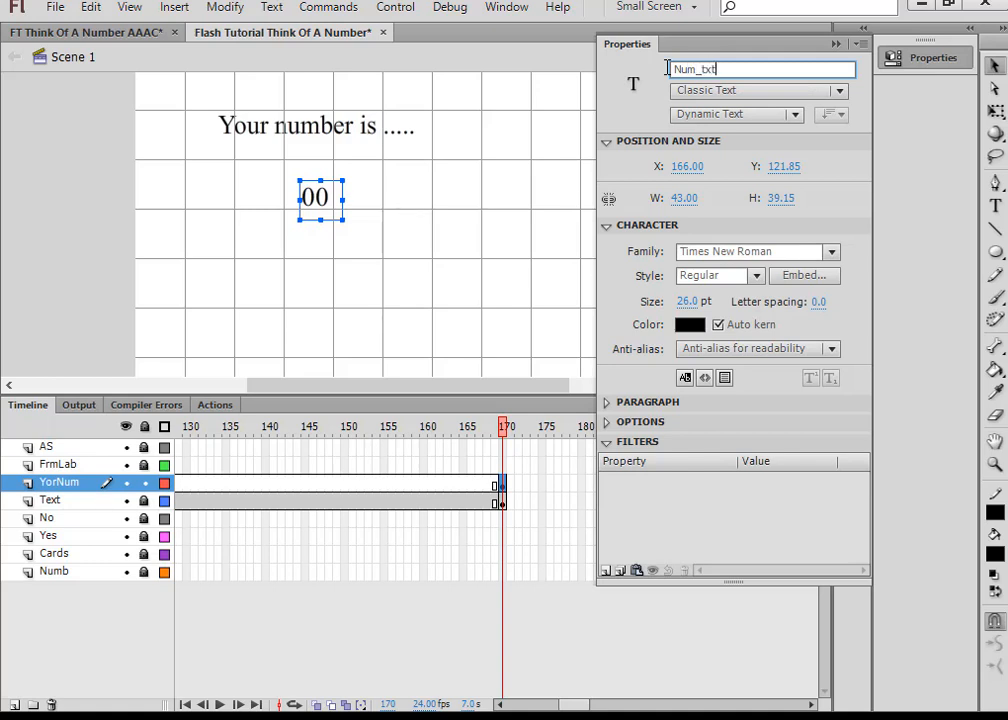
text(Num_txt)
click(836, 44)
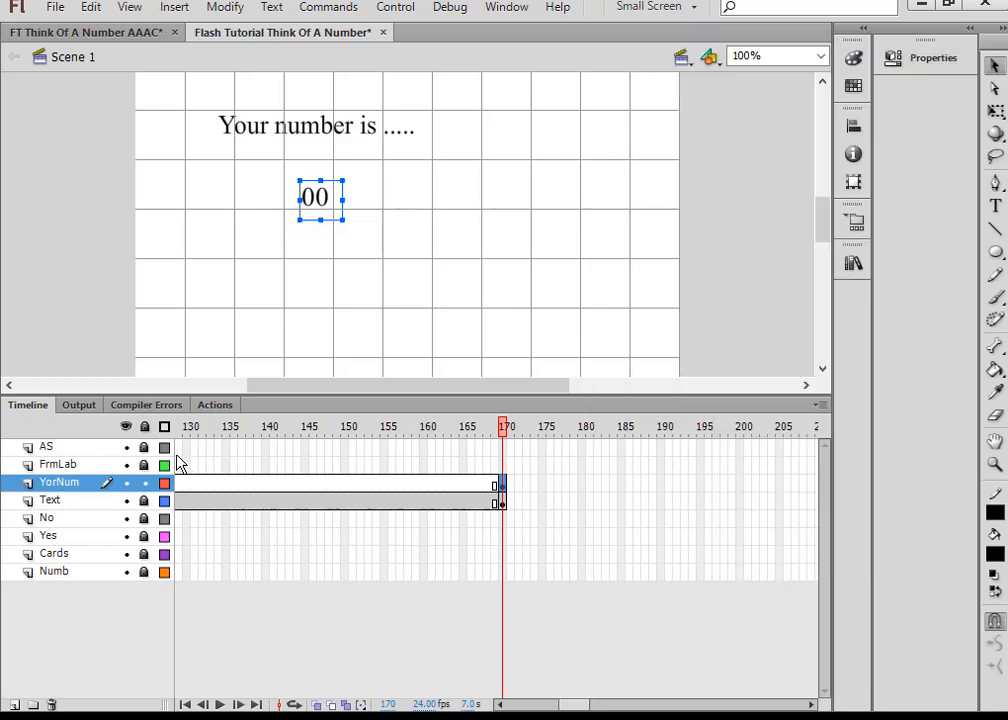
click(145, 428)
Insert a keyframe at frame 70 of the FrmLab layer to extend the Over label's span.
drag(576, 708, 544, 708)
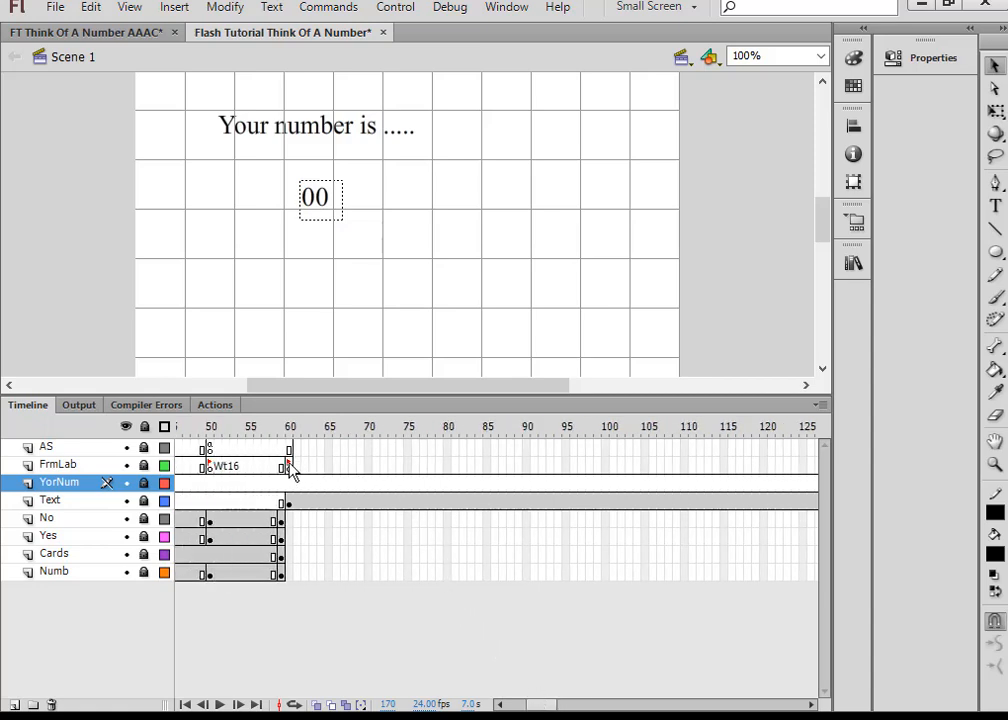
right_click(367, 465)
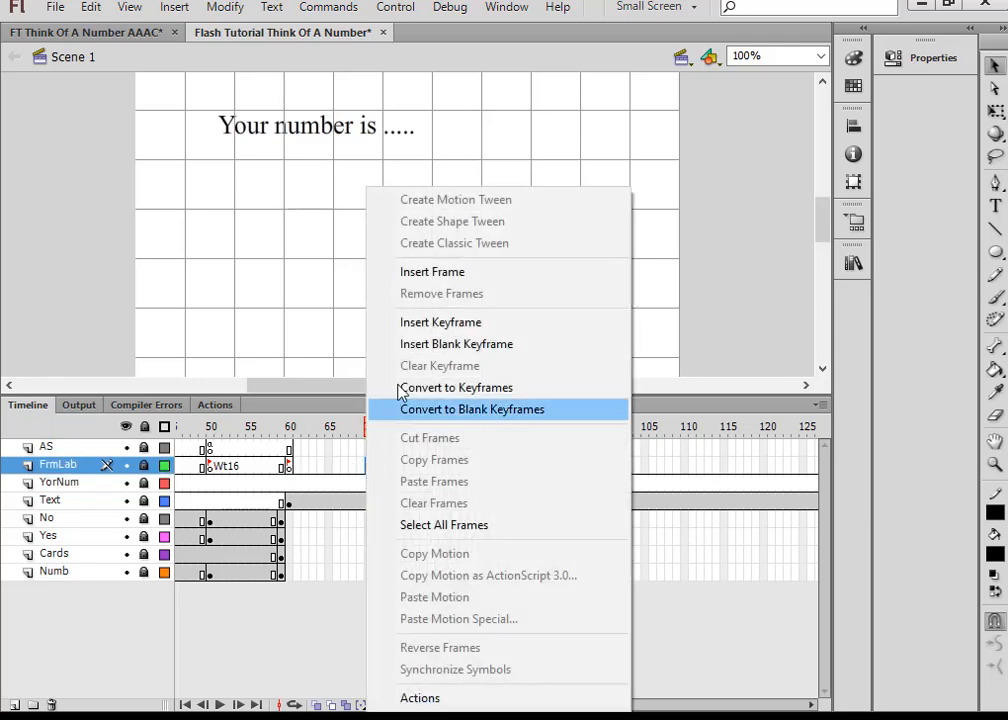
click(424, 324)
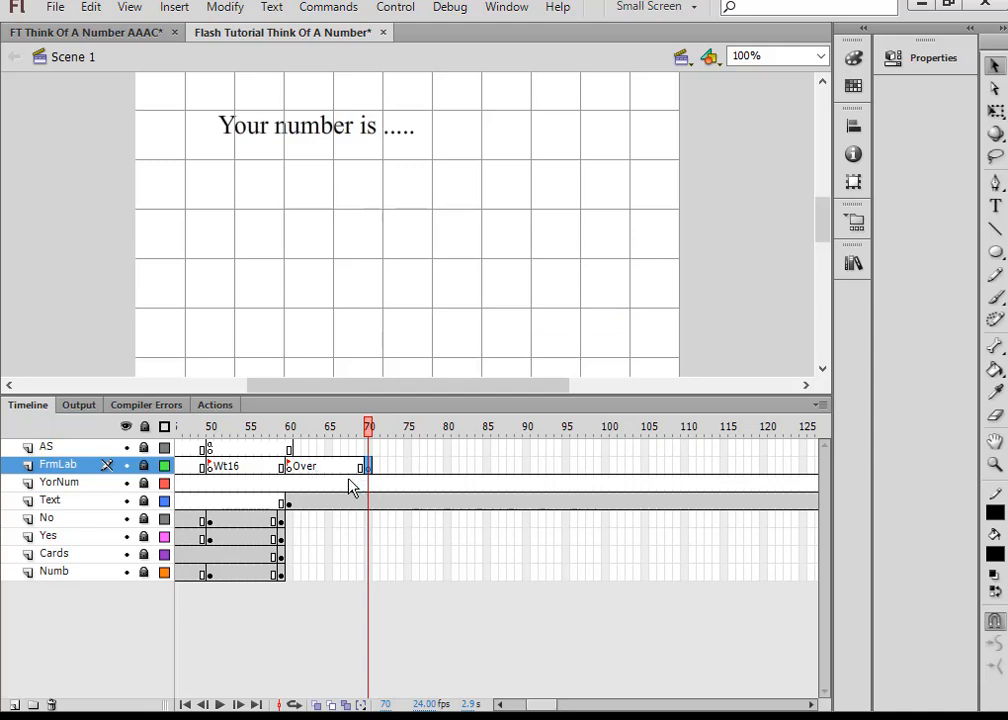
Convert frame 60 of the AS layer to a keyframe.
click(289, 447)
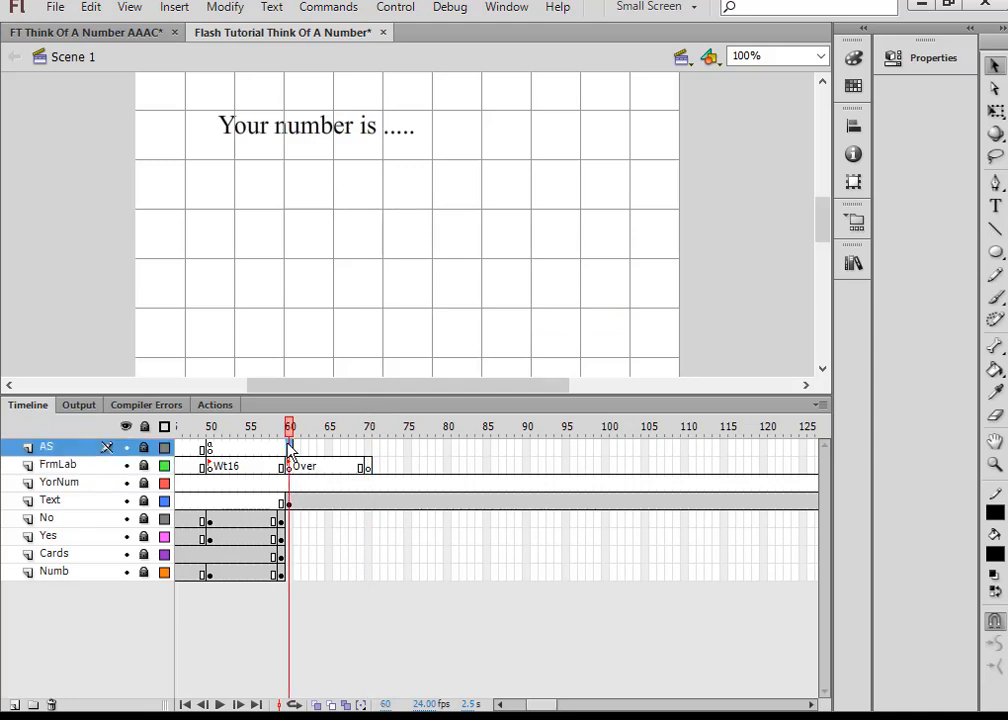
right_click(289, 447)
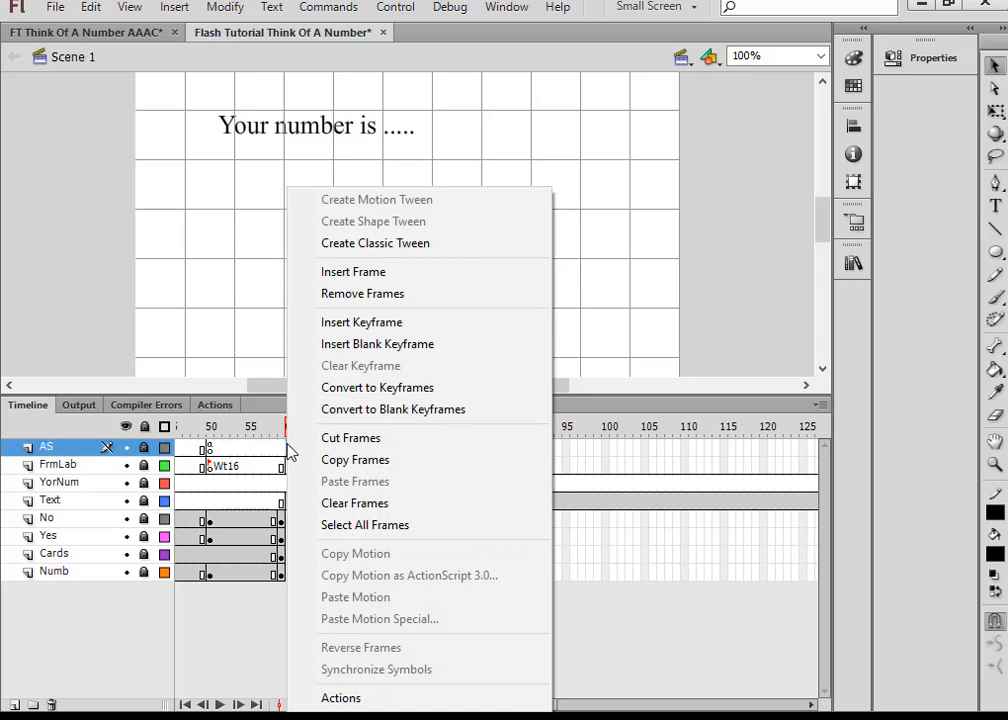
click(359, 391)
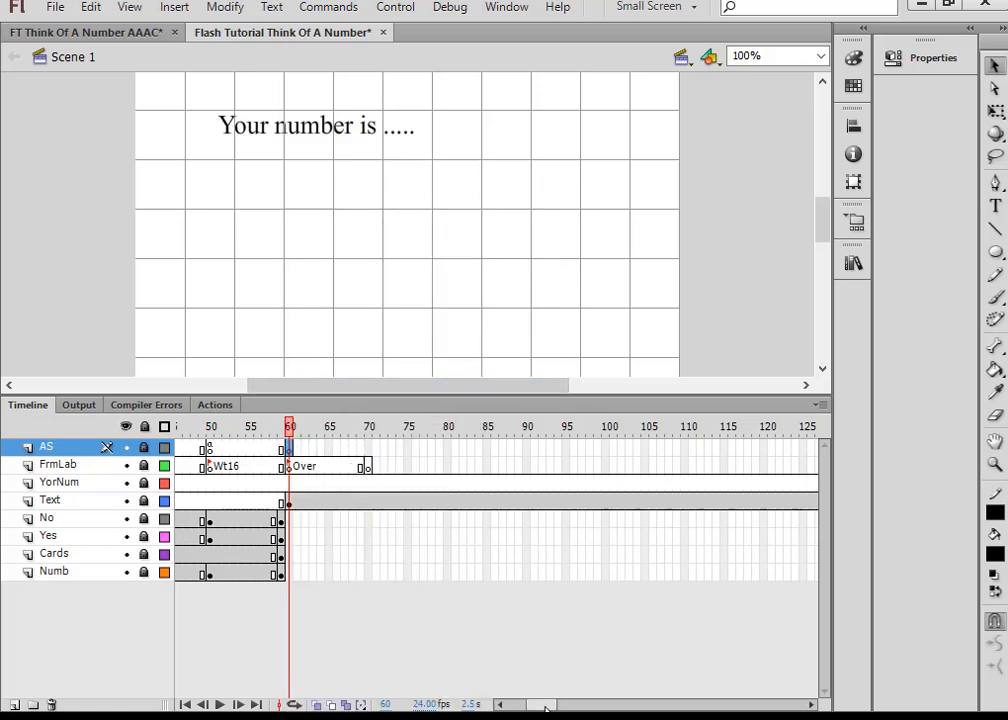
Insert a keyframe at frame 170 of the AS layer.
drag(545, 706, 571, 708)
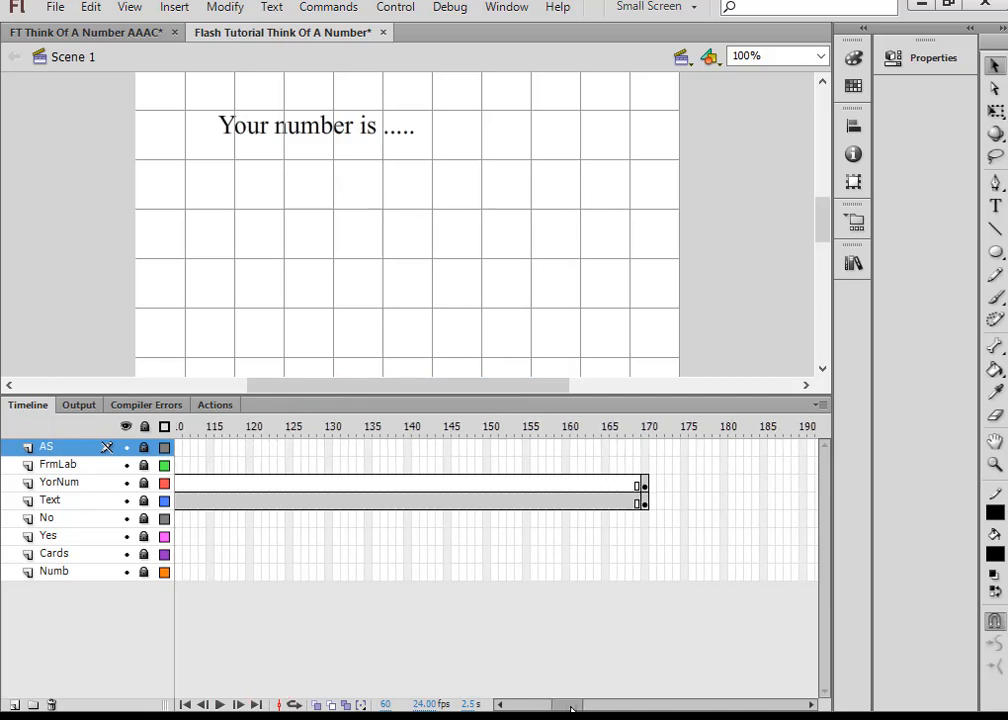
click(646, 449)
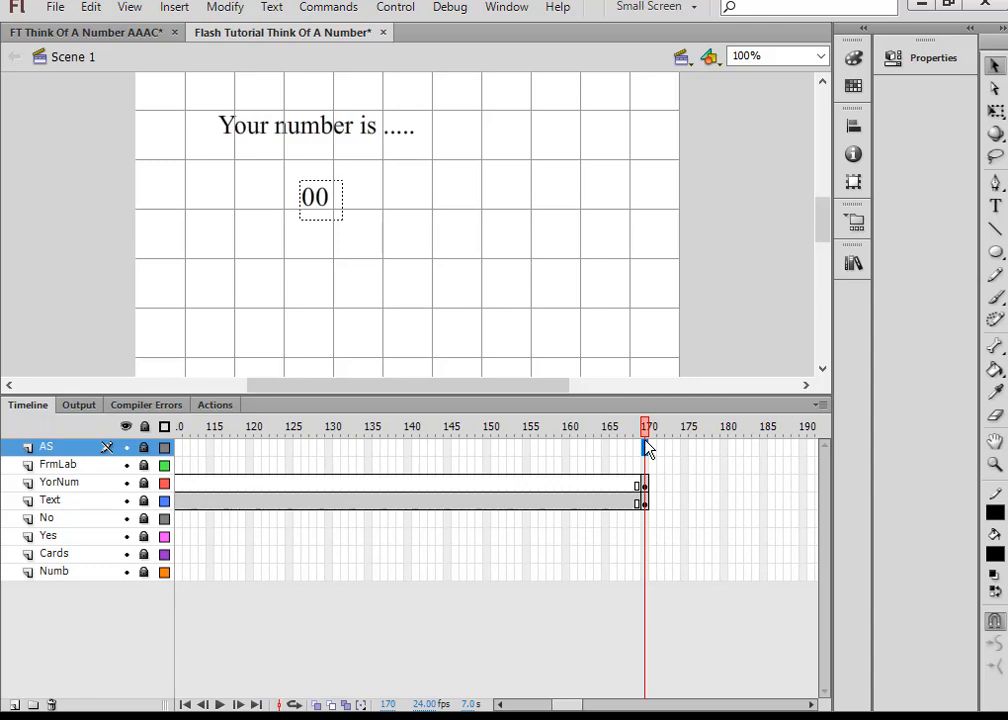
right_click(646, 449)
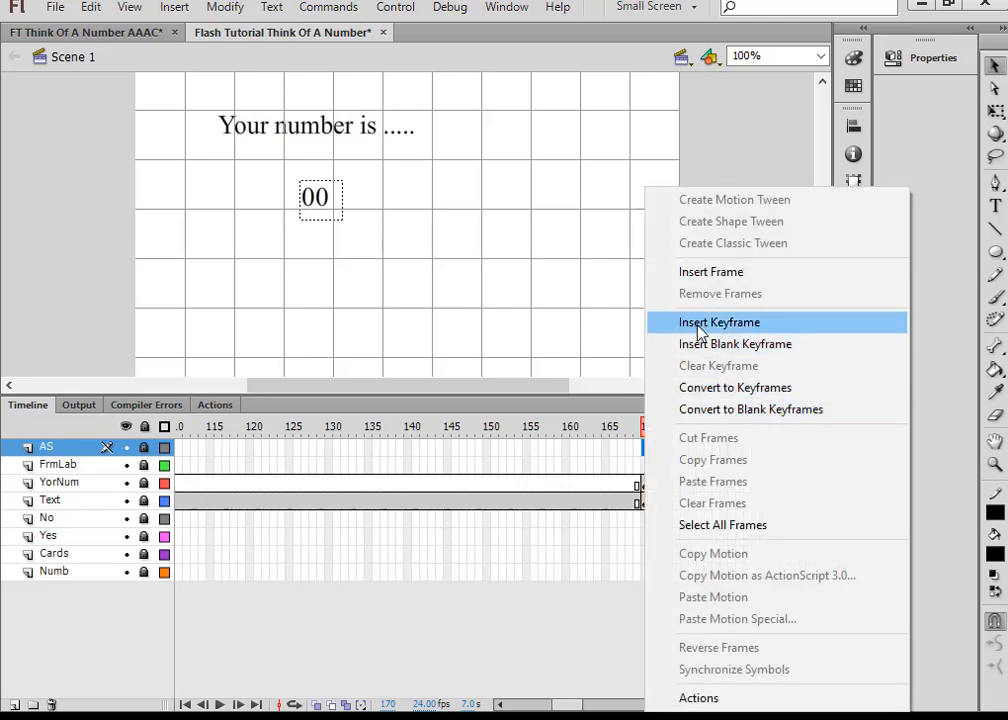
click(700, 323)
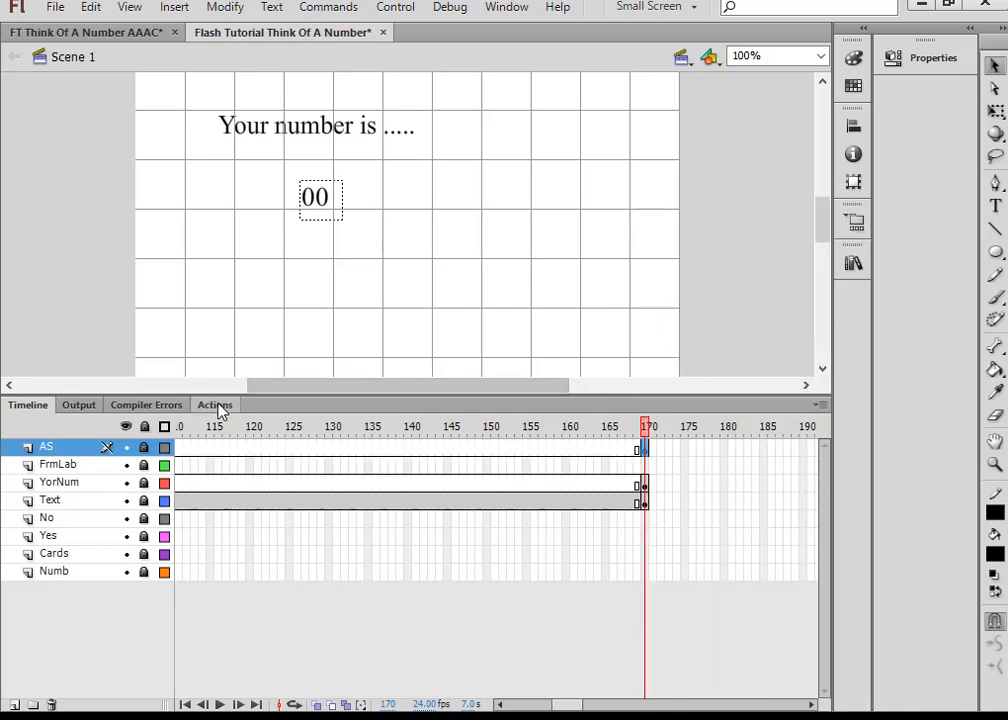
Add this script to AS frame 170: stop(); TotWt = Wt1+Wt2+Wt4+Wt8+Wt16; trace (TotWt); Num_txt.text = (TotWt).toString();.
click(216, 405)
right_click(252, 539)
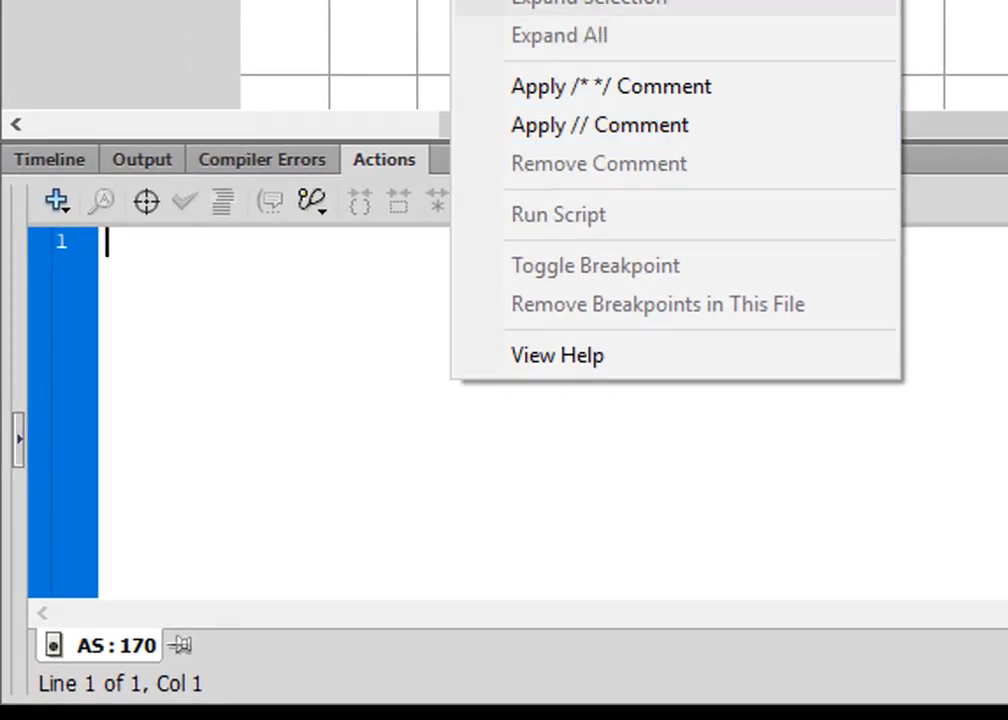
click(545, 2)
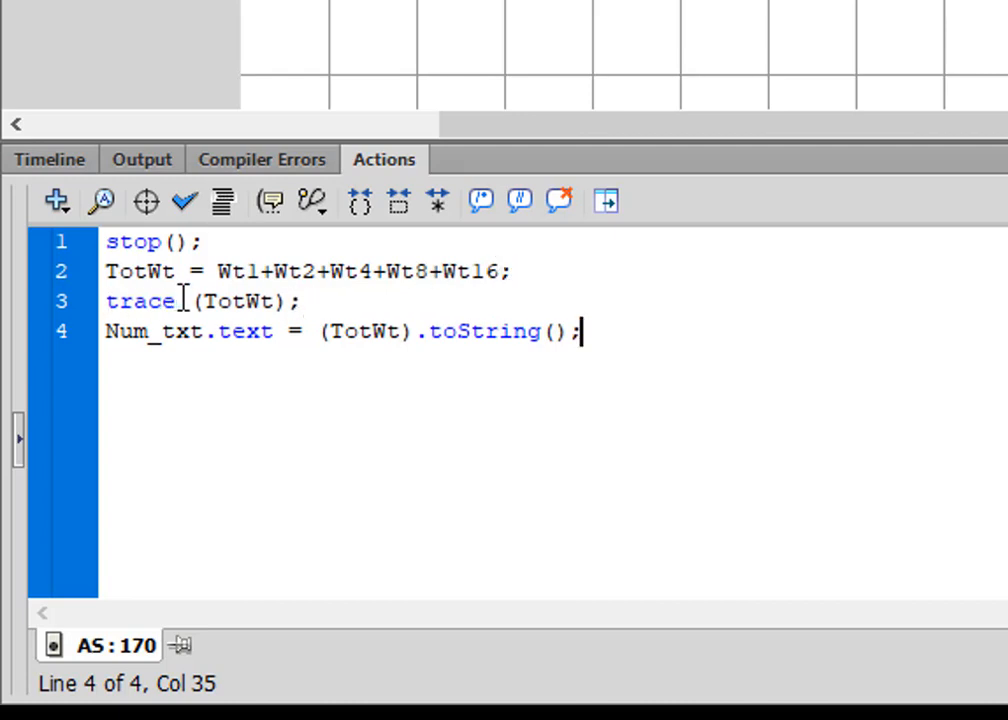
Review how the AS frame 170 script sums the weights into TotWt and assigns it to the Num_txt text field.
drag(178, 271, 99, 278)
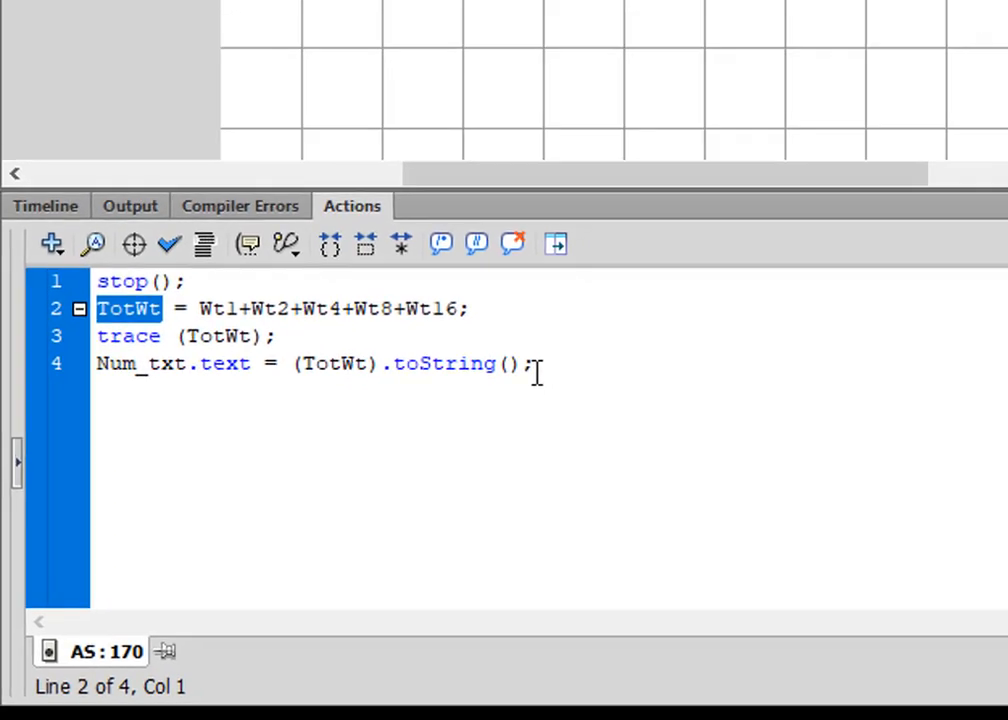
drag(582, 331, 161, 331)
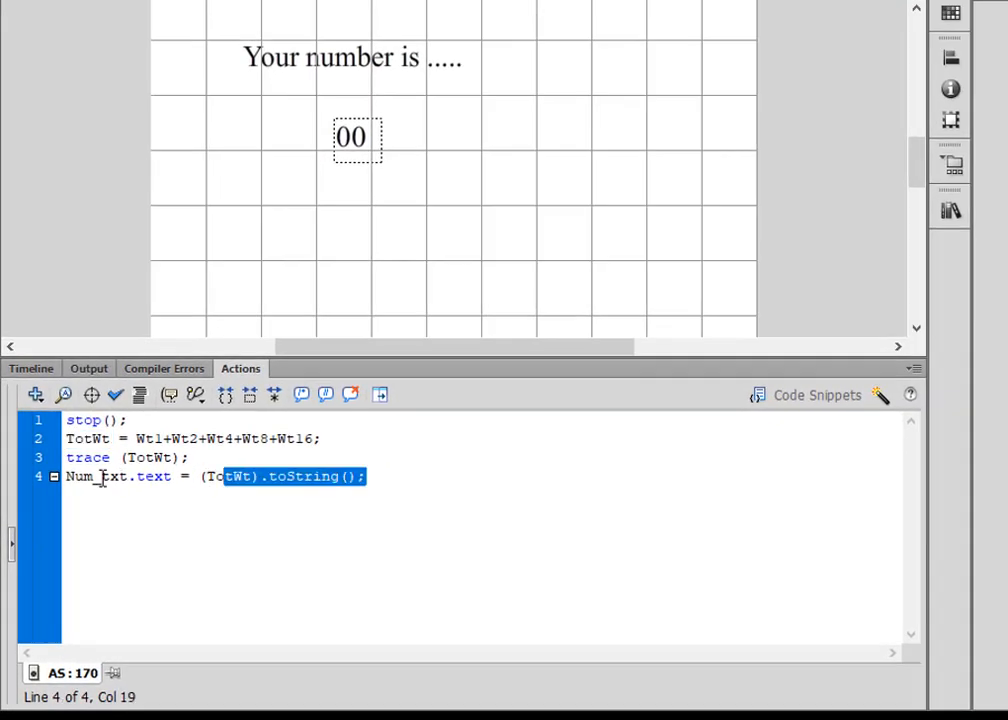
drag(101, 477, 64, 478)
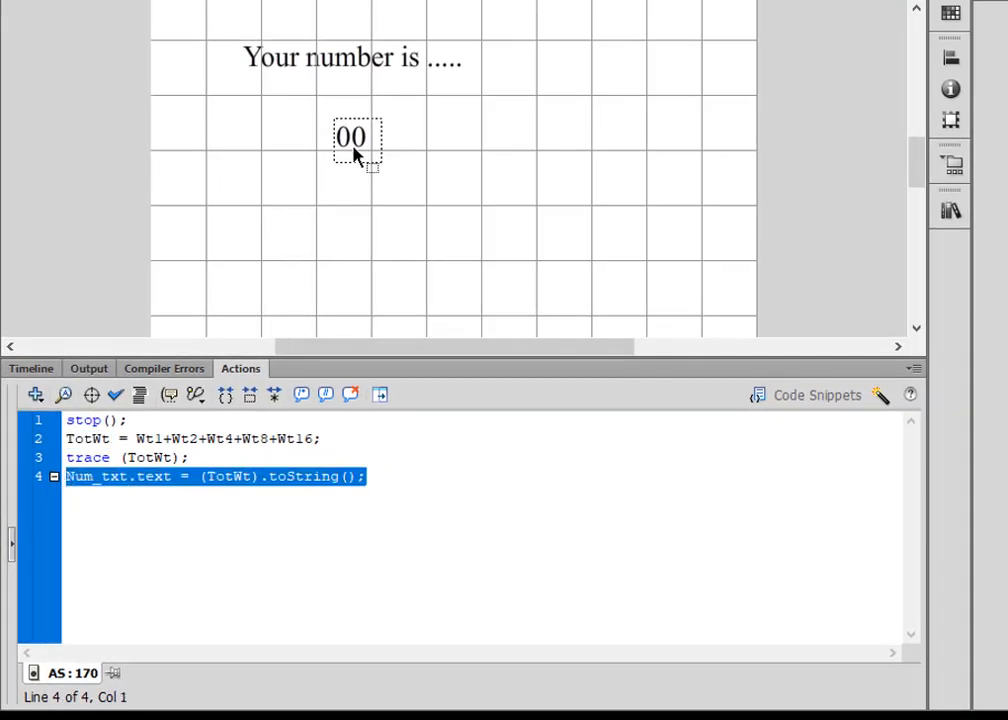
click(410, 497)
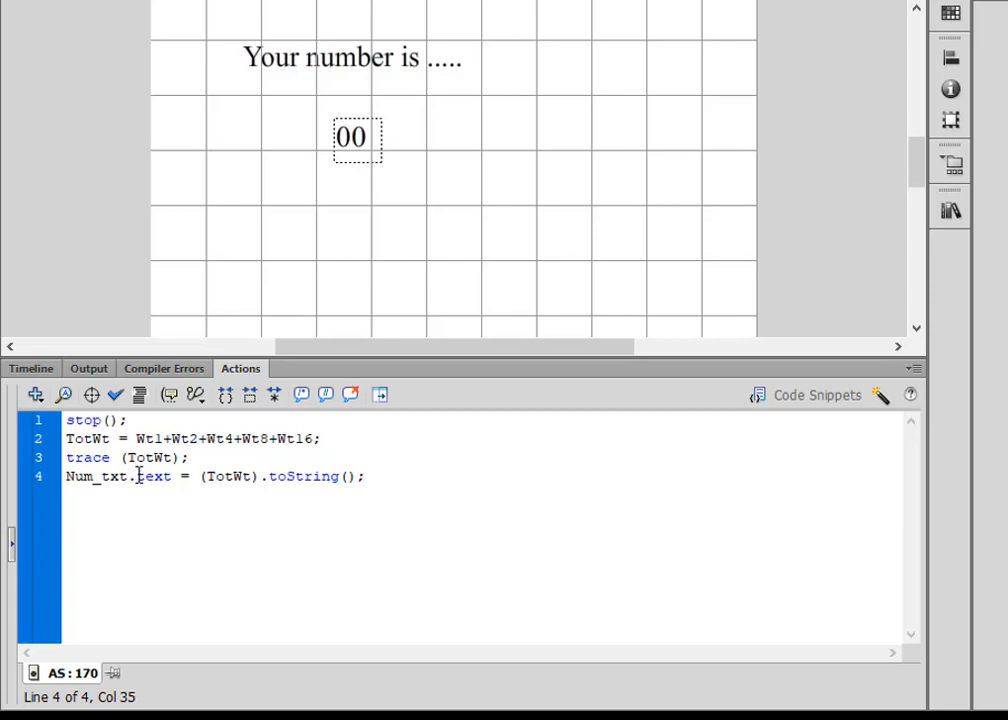
drag(173, 476, 140, 478)
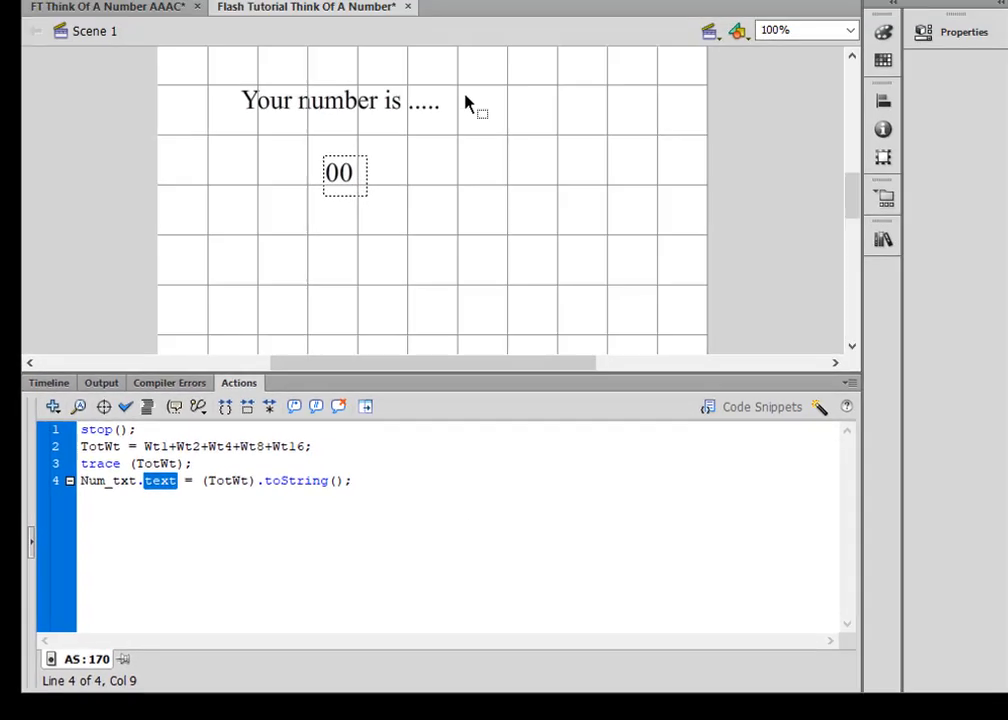
Test the movie and answer YES on all five number cards to check the guessed number.
click(421, 0)
mouse_move(433, 133)
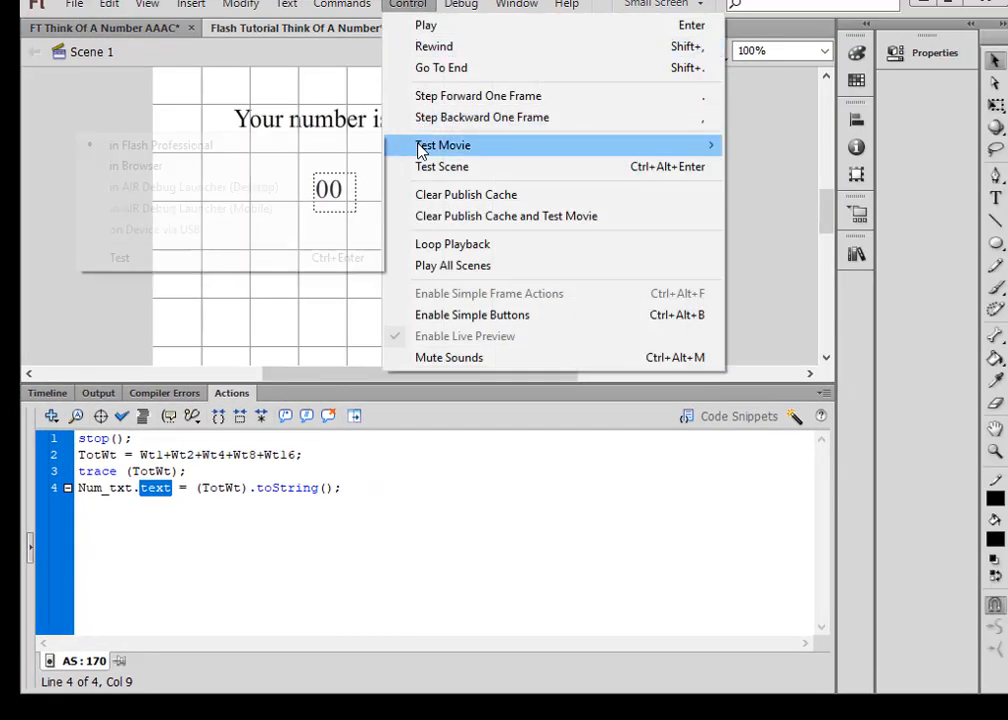
click(269, 262)
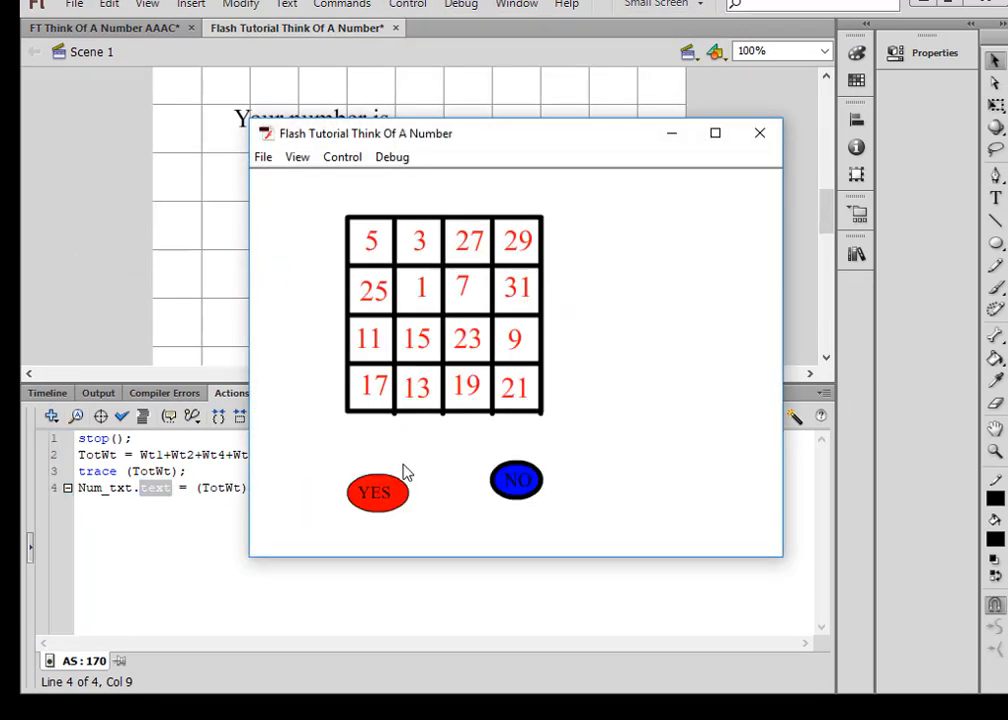
click(378, 496)
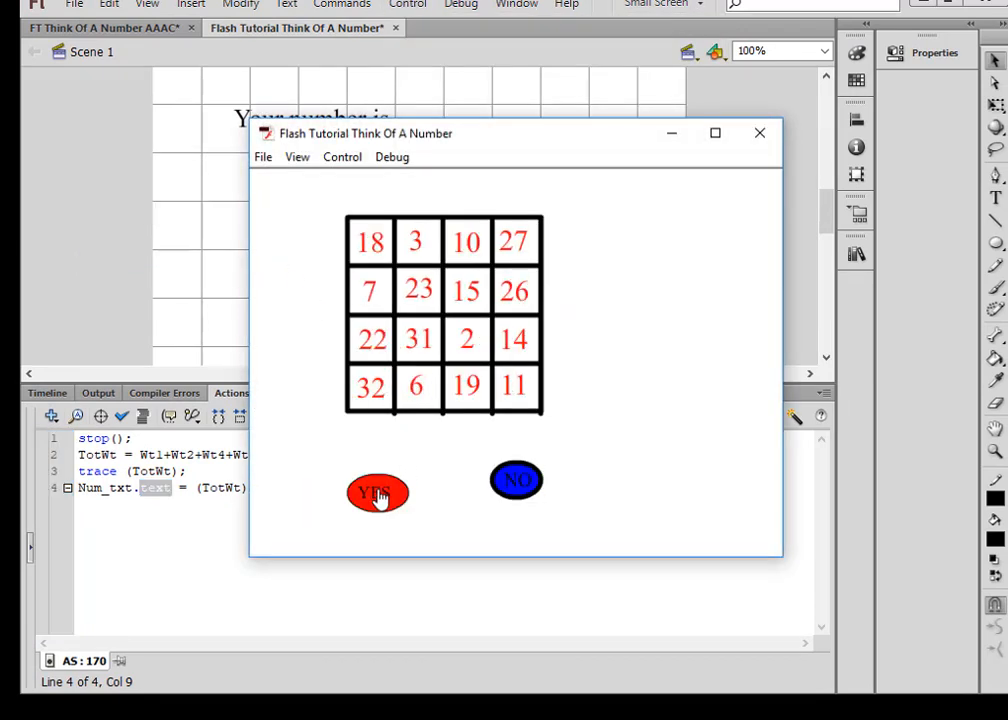
click(379, 497)
click(379, 497)
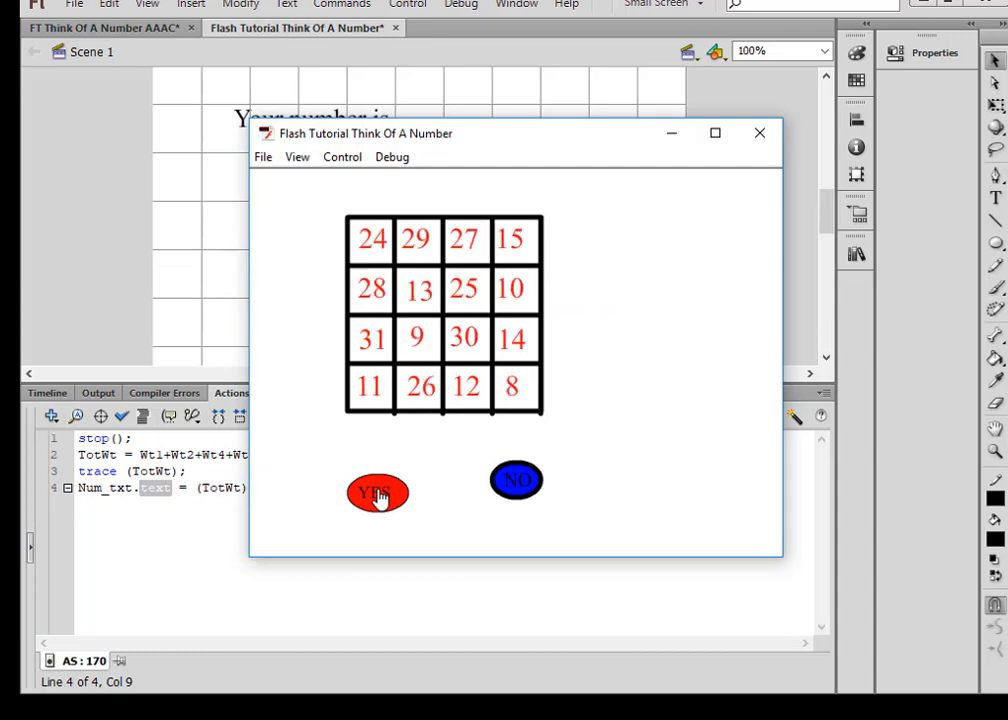
click(379, 497)
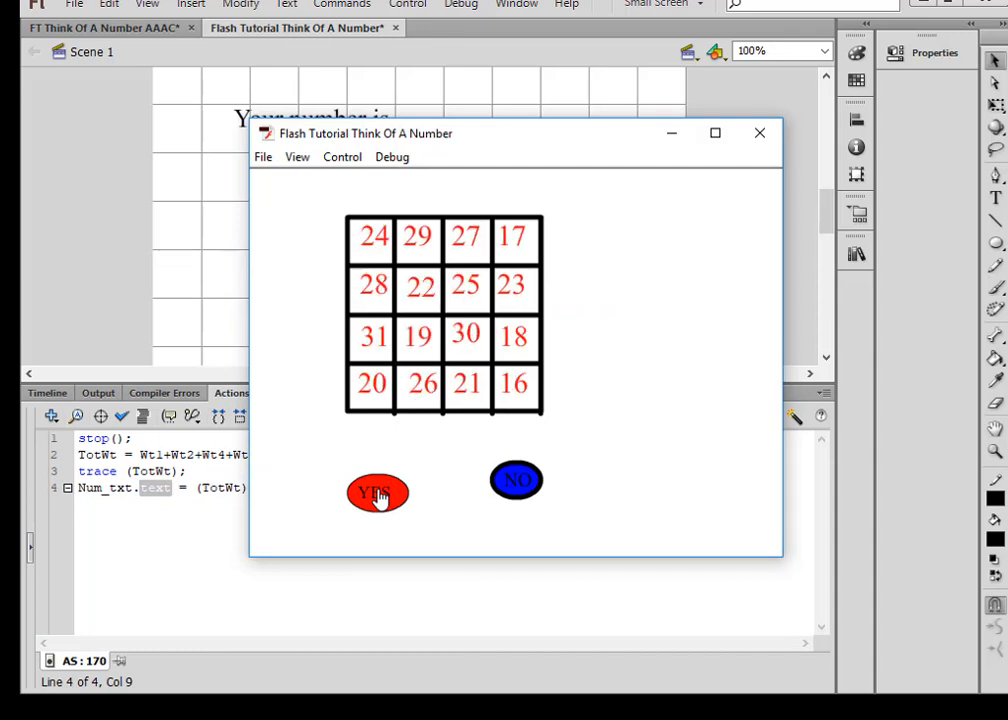
click(379, 497)
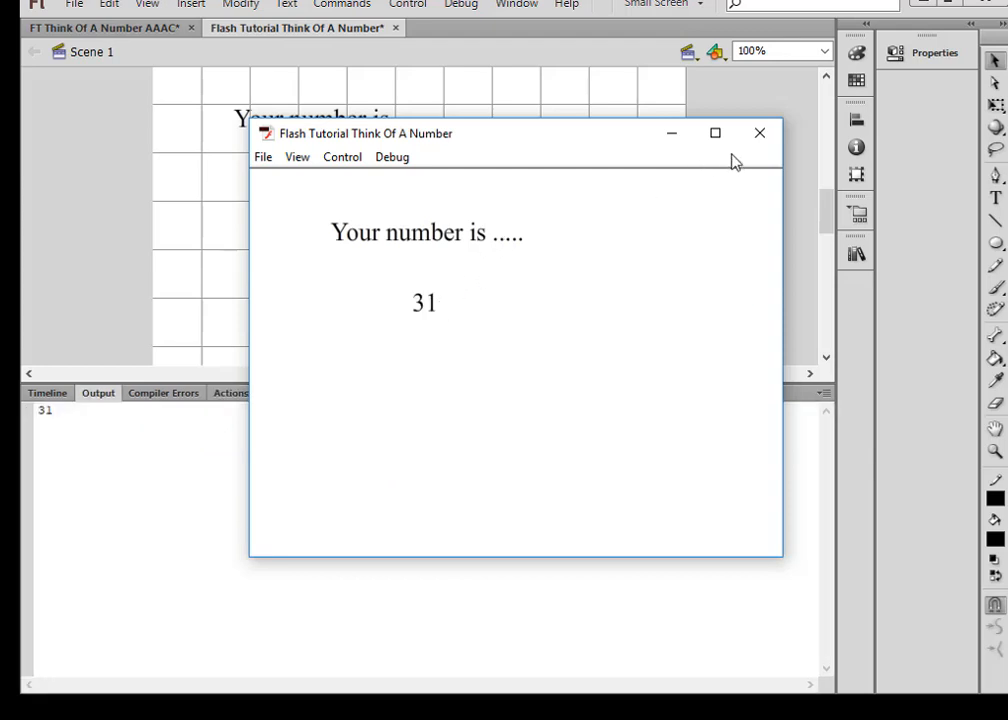
Close the test movie and add a layer named Ball directly above the YorNum layer.
click(759, 134)
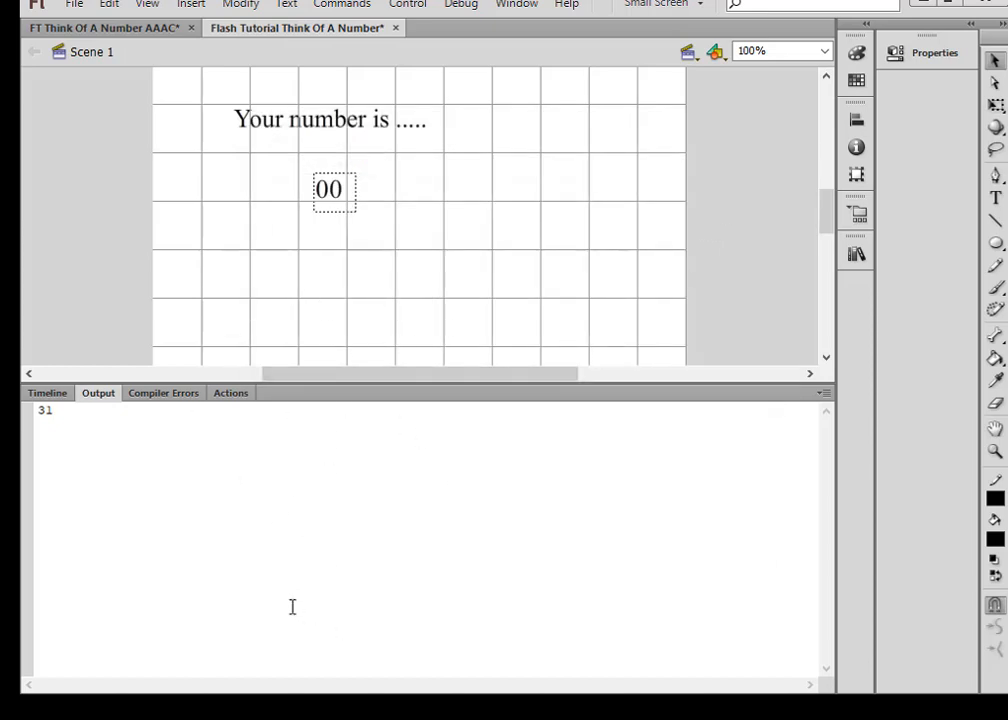
click(40, 394)
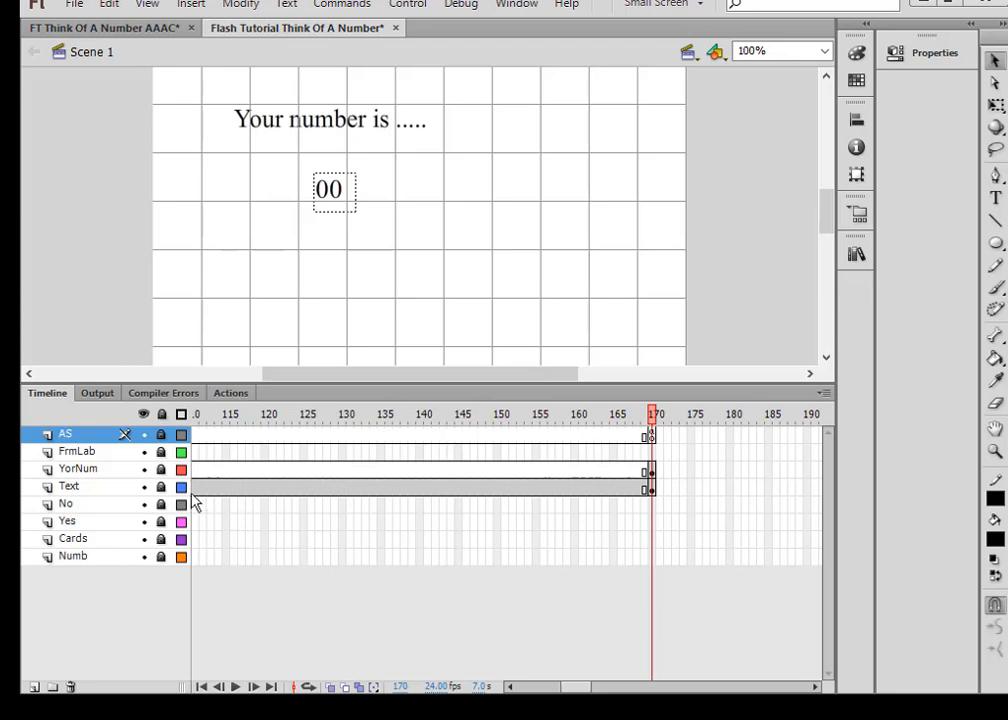
click(62, 474)
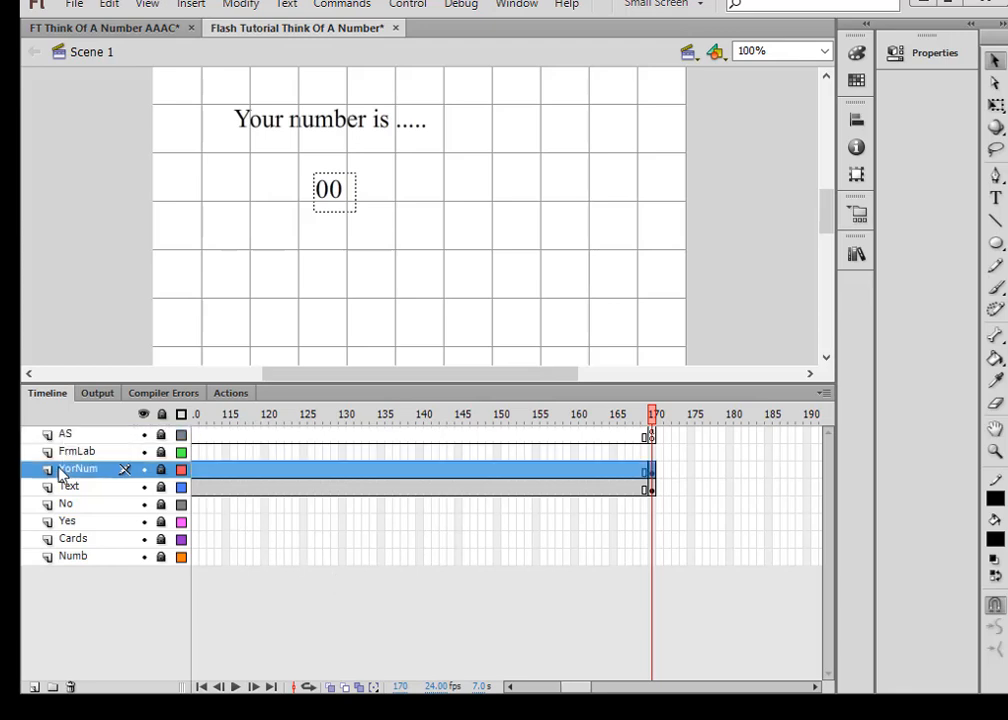
click(33, 687)
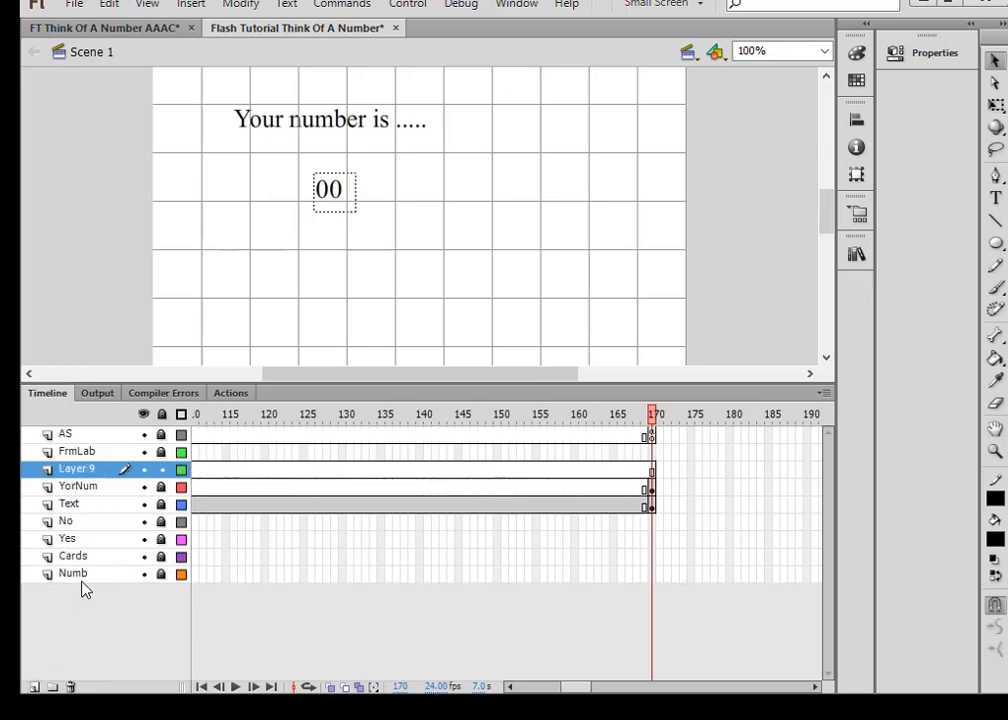
double_click(80, 469)
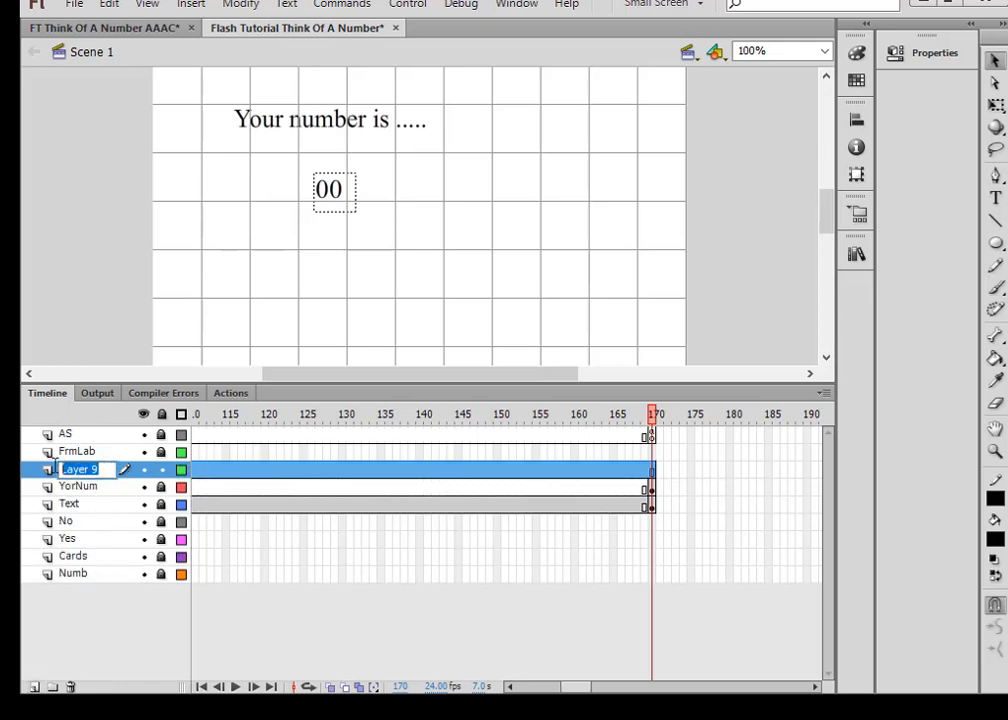
text(Ball)
Insert a keyframe at frame 60 of the Ball layer, where the Over section starts.
drag(584, 690, 557, 690)
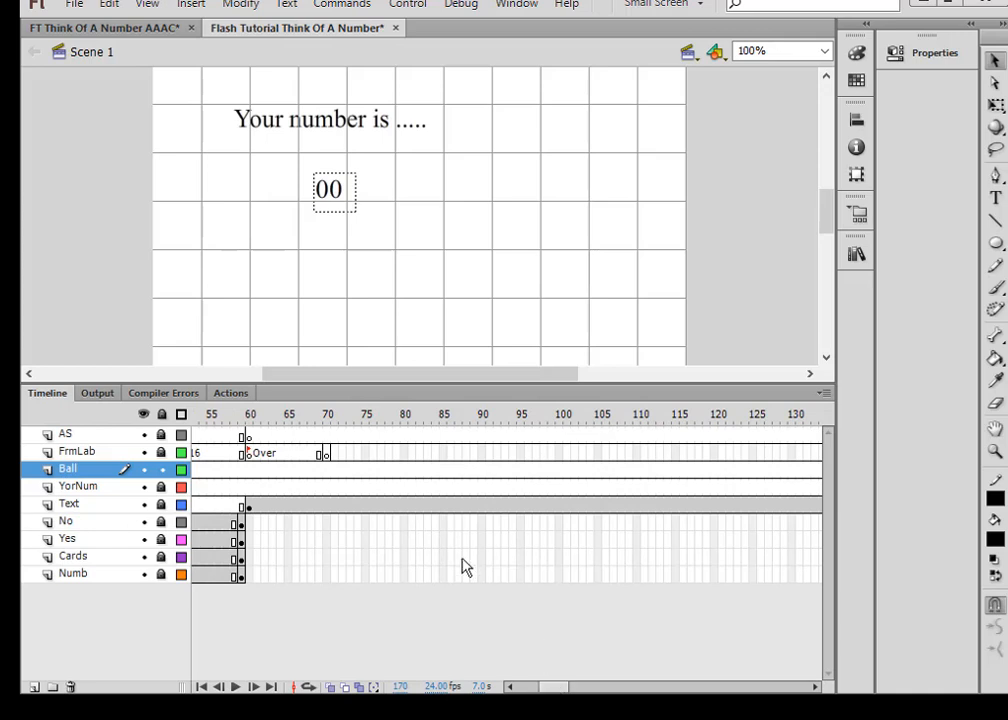
click(249, 478)
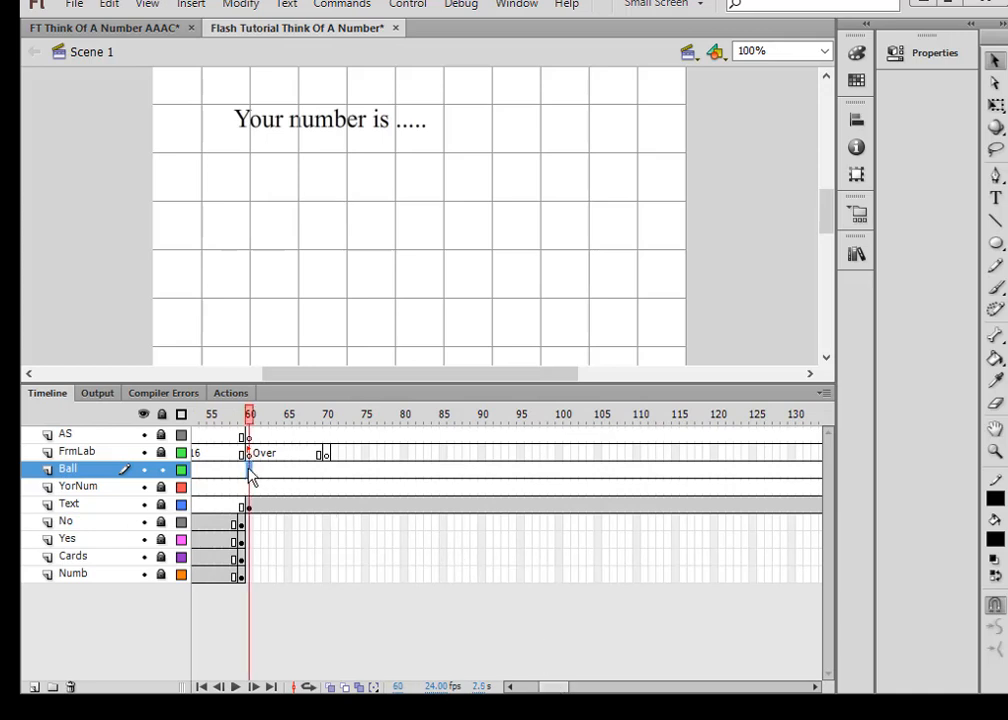
right_click(248, 479)
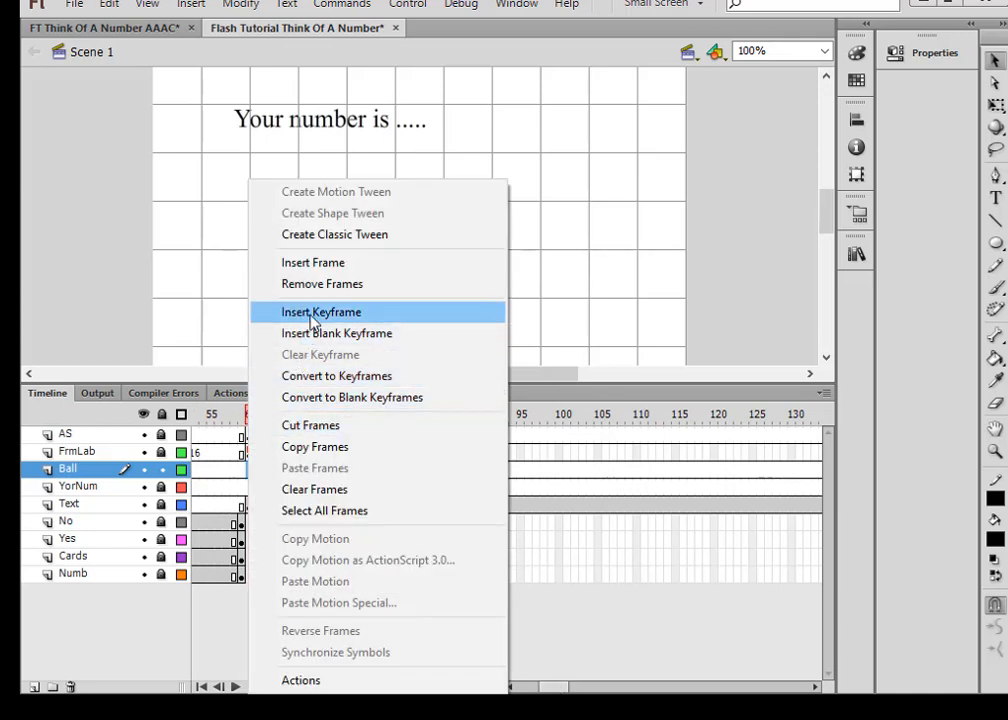
click(314, 316)
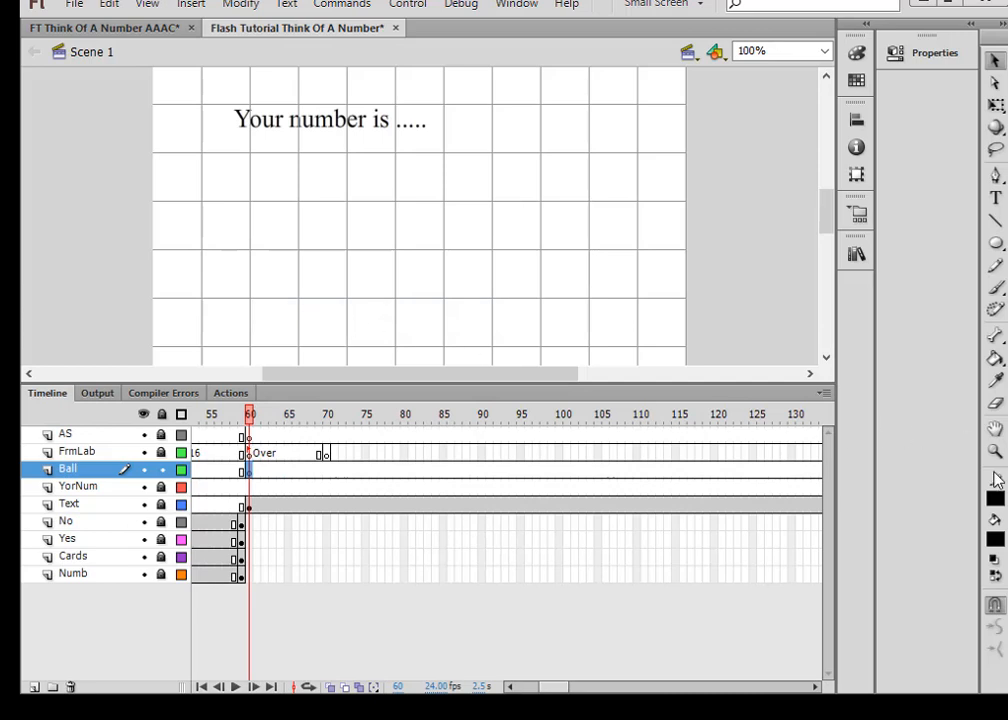
Draw a small red-filled circle with a black outline near the stage's left edge, below the text, on Ball frame 60.
click(995, 540)
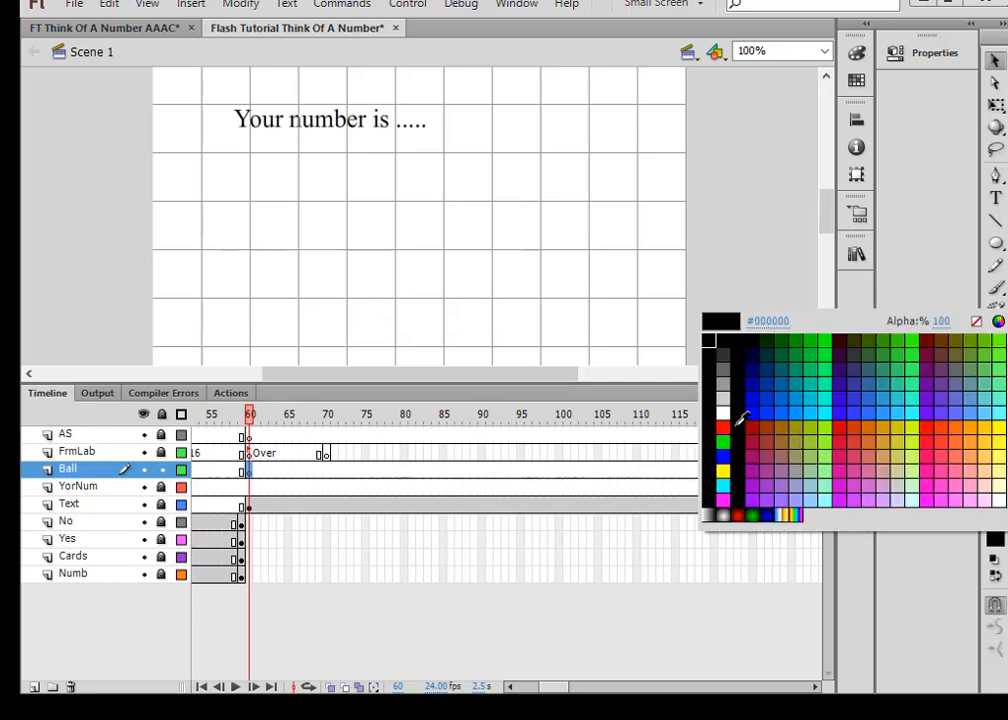
click(737, 416)
click(996, 537)
click(723, 427)
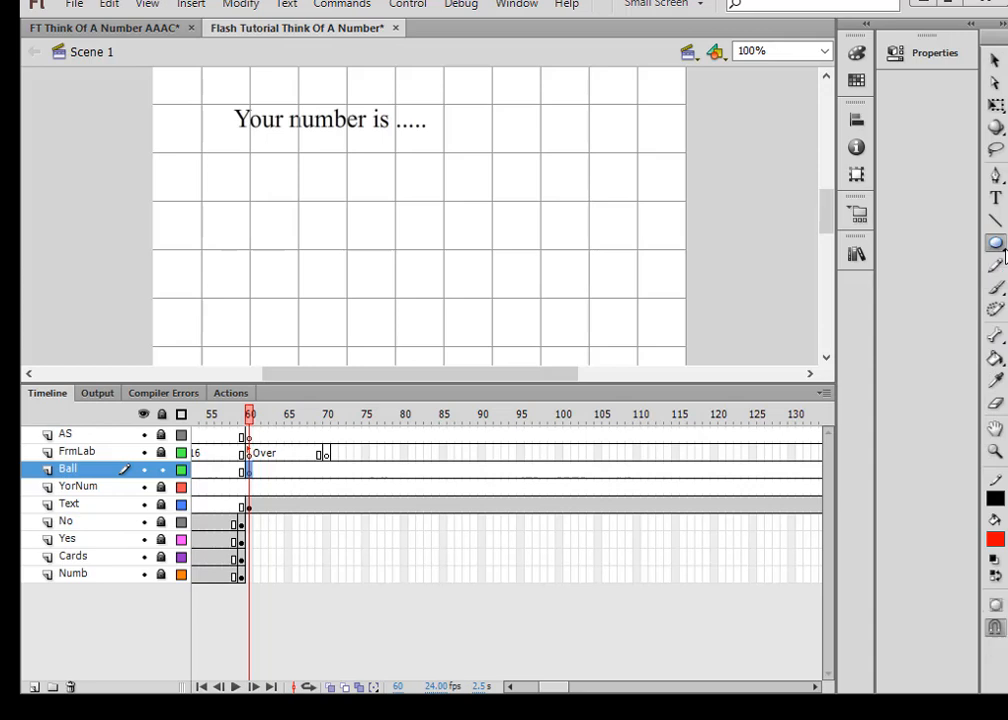
drag(998, 244, 866, 266)
drag(174, 315, 195, 342)
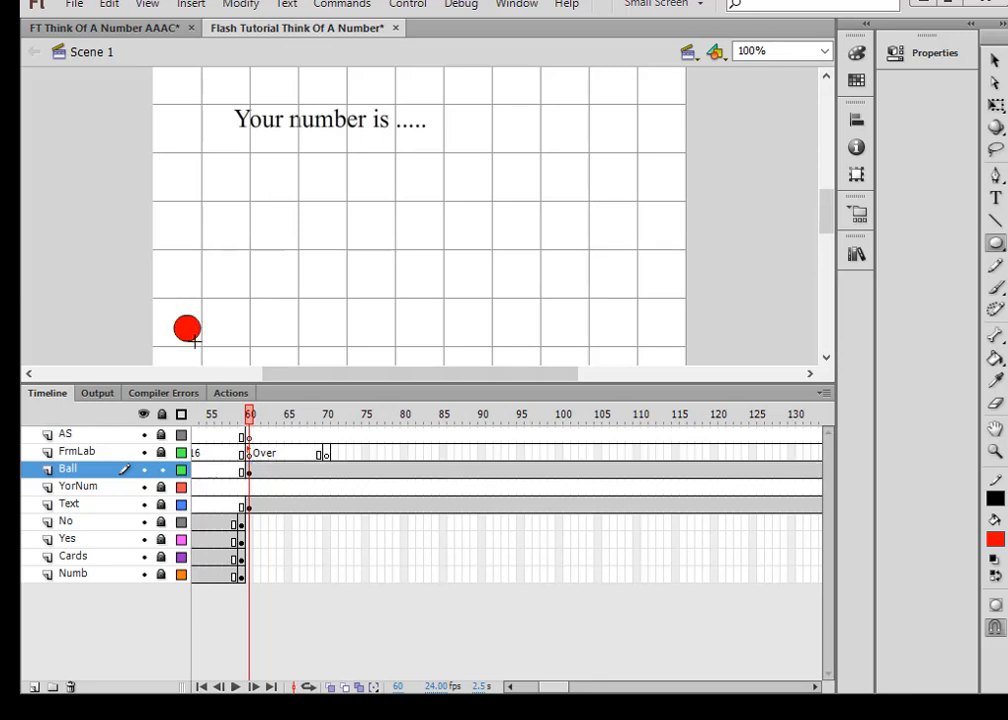
key(v)
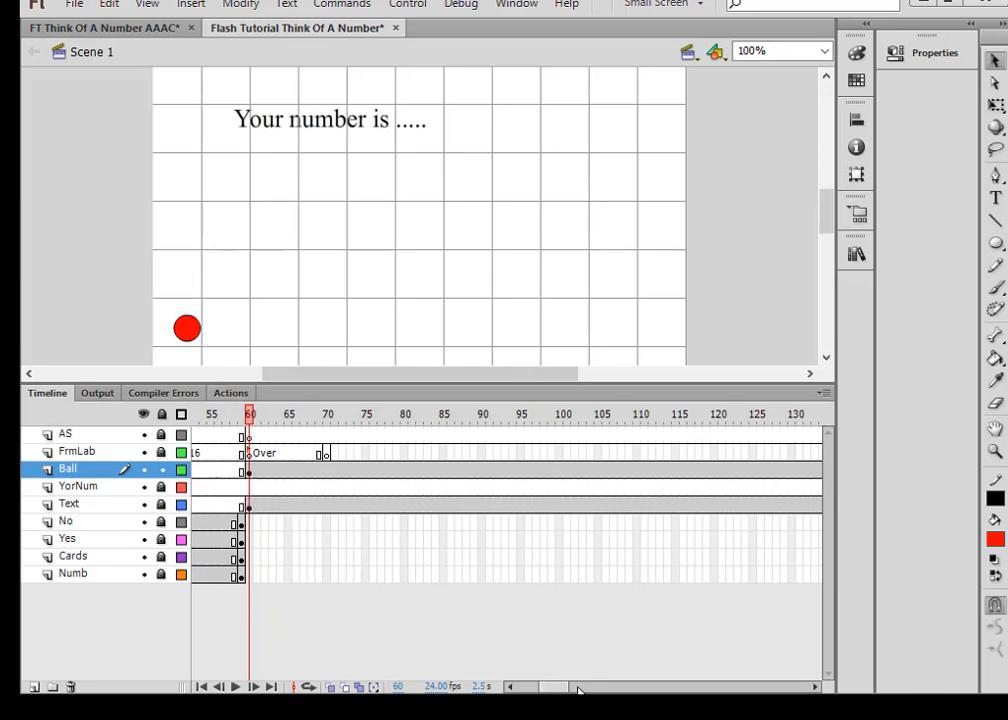
Insert a keyframe at frame 170 of the Ball layer.
drag(548, 688, 569, 688)
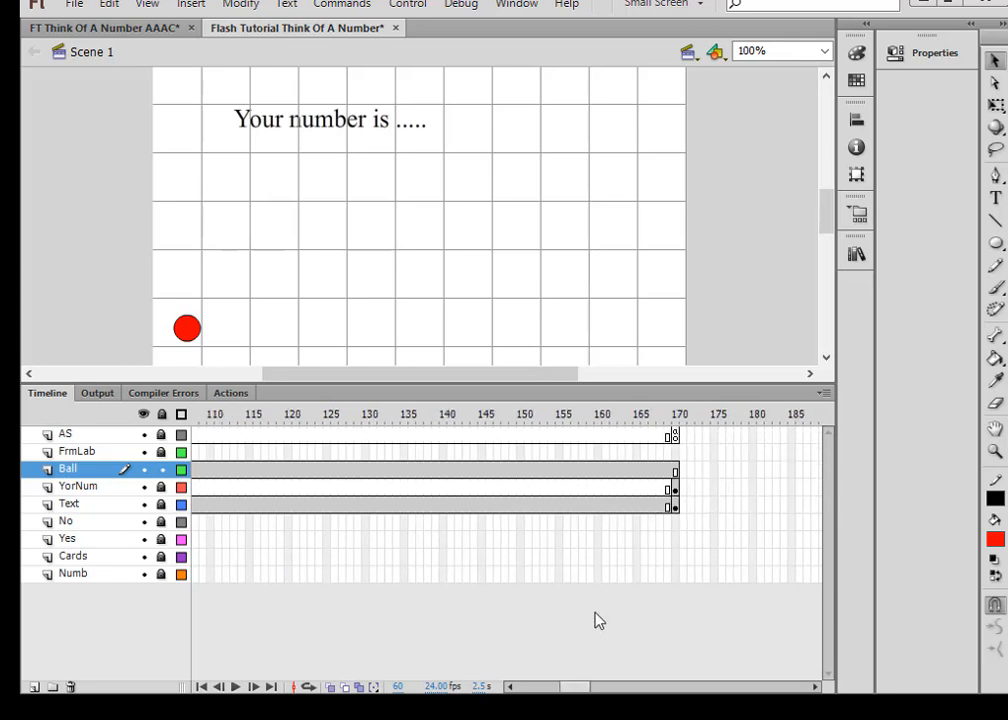
click(675, 470)
right_click(675, 470)
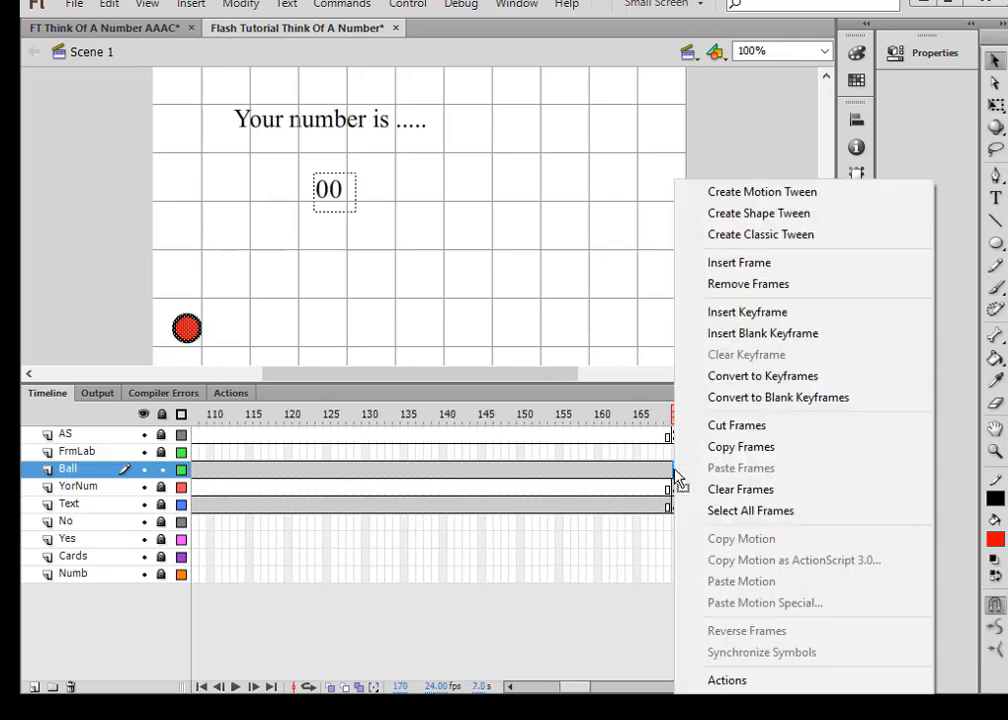
click(708, 316)
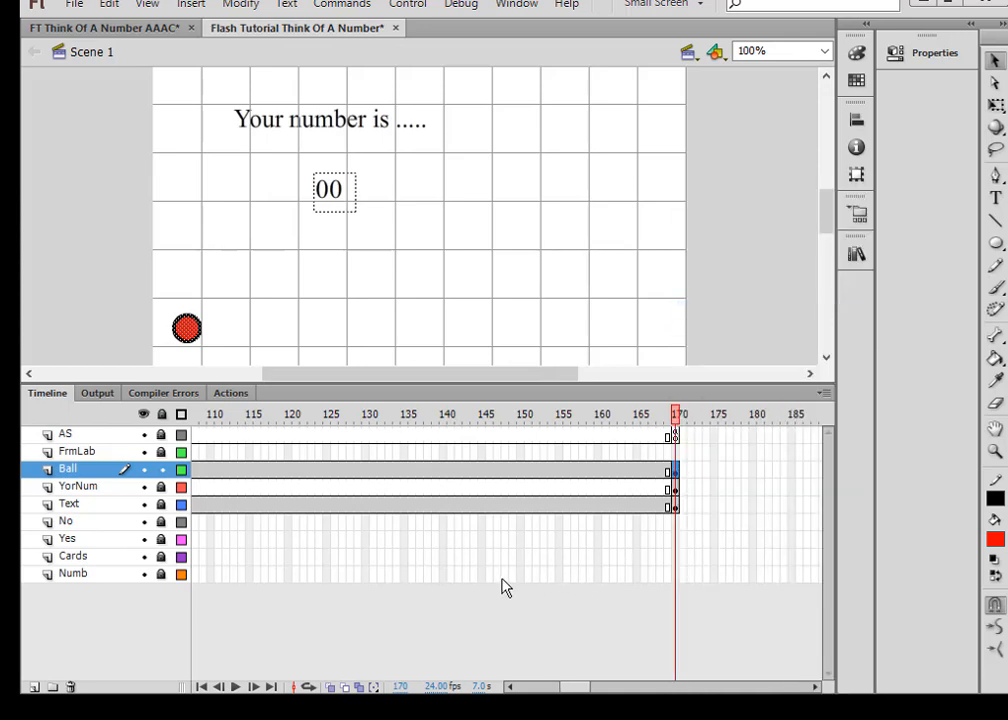
Move the red ball on Ball frame 170 horizontally across the stage, keeping its height, to about one and a half grid squares from the right edge.
key(Right)
key(Right)
key(Right)
key(Right)
key(Right)
key(Right)
key(Right)
key(Right)
key(Right)
key(Right)
key(Right)
key(Right)
key(Right)
key(Right)
key(Right)
key(Right)
key(Right)
key(Right)
key(Right)
key(Right)
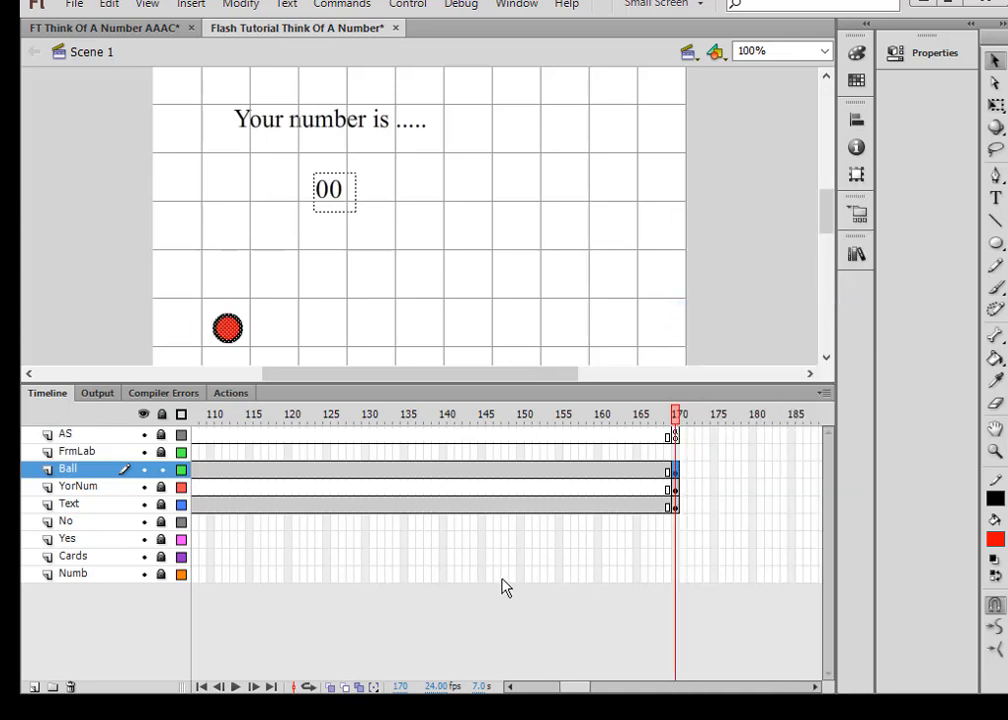
key(Right)
key(Right)
key(Right)
key(Right)
key(Right)
key(Right)
key(Right)
key(Right)
key(Right)
key(Right)
key(Right)
key(Right)
key(Right)
key(Right)
key(Right)
key(Right)
key(Right)
key(Right)
key(Right)
key(Right)
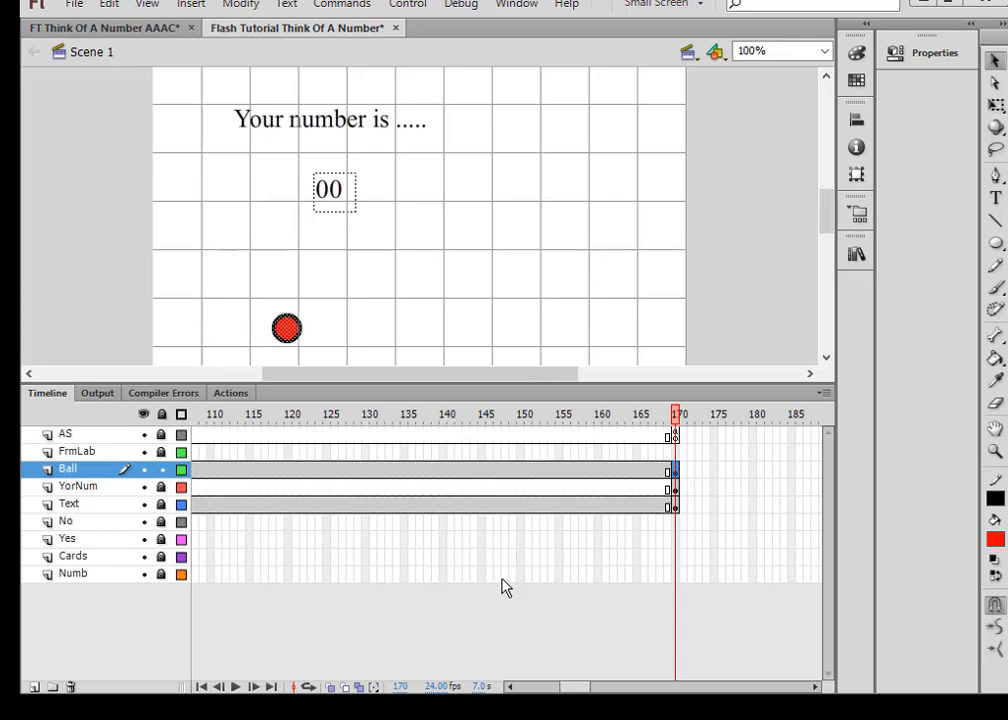
key(Right)
key(Right)
key(Right)
key(Right)
key(Right)
key(Right)
key(Right)
key(Right)
key(Right)
key(Right)
key(Right)
key(Right)
key(Right)
key(Right)
key(Right)
key(Right)
key(Right)
key(Right)
key(Right)
key(Right)
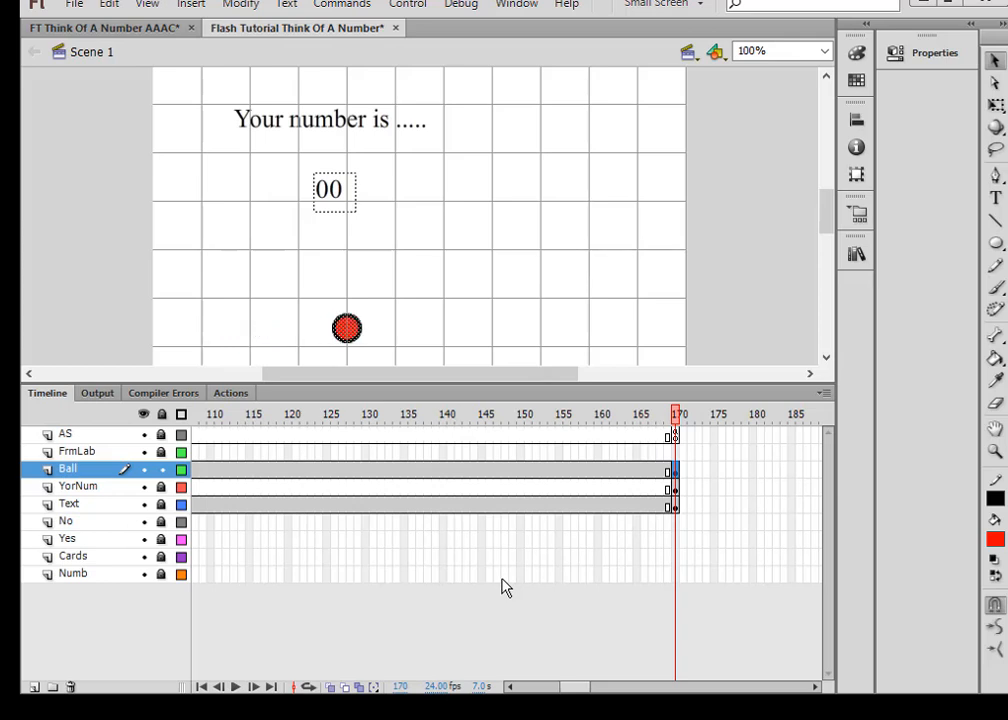
key(Right)
key(Right)
key(Right)
key(Right)
key(Right)
key(Right)
key(Right)
key(Right)
key(Right)
key(Right)
key(Right)
key(Right)
key(Right)
key(Right)
key(Right)
key(Right)
key(Right)
key(Right)
key(Right)
key(Right)
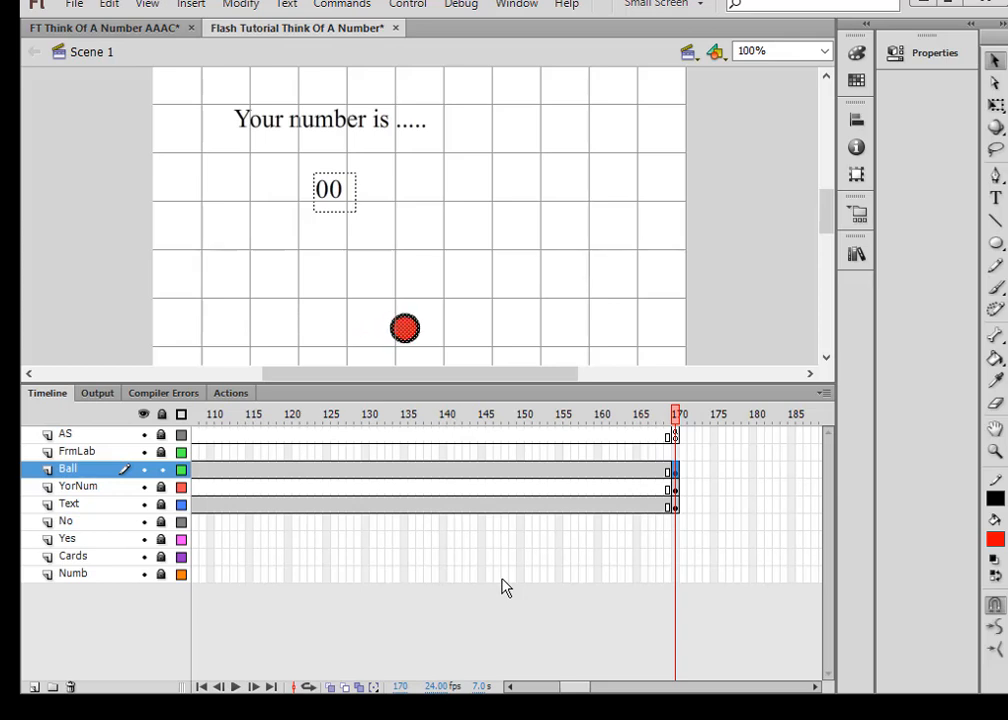
key(Right)
key(Right)
key(Right)
key(Right)
key(Right)
key(Right)
key(Right)
key(Right)
key(Right)
key(Right)
key(Right)
key(Right)
key(Right)
key(Right)
key(Right)
key(Right)
key(Right)
key(Right)
key(Right)
key(Right)
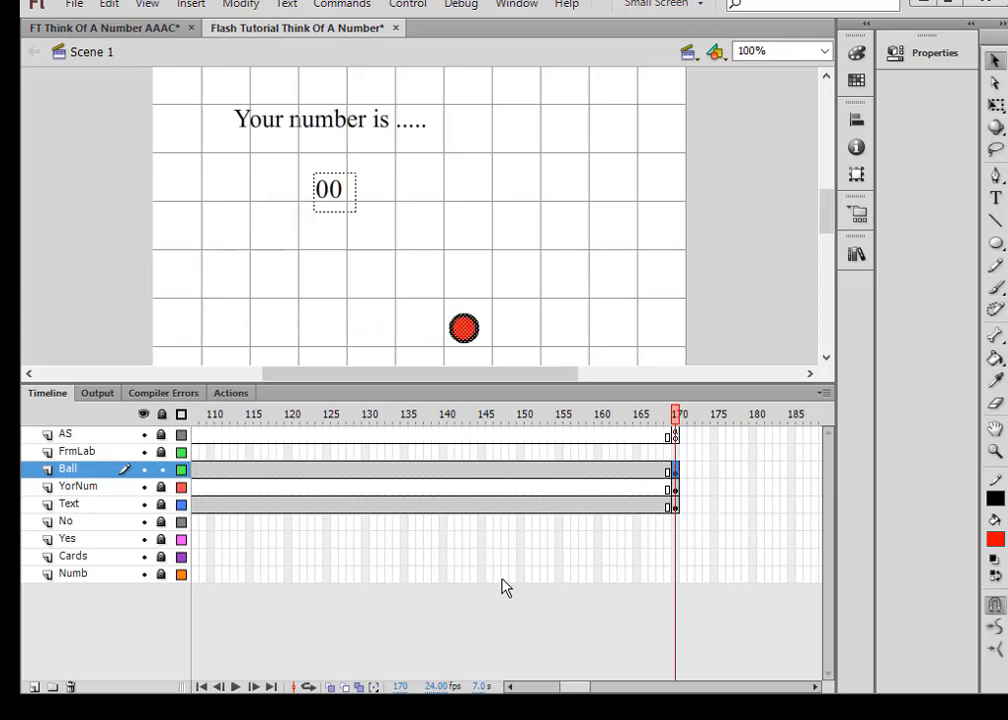
key(Right)
key(Right)
key(Right)
key(Right)
key(Right)
key(Right)
key(Right)
key(Right)
key(Right)
key(Right)
key(Right)
key(Right)
key(Right)
key(Right)
key(Right)
key(Right)
key(Right)
key(Right)
key(Right)
key(Right)
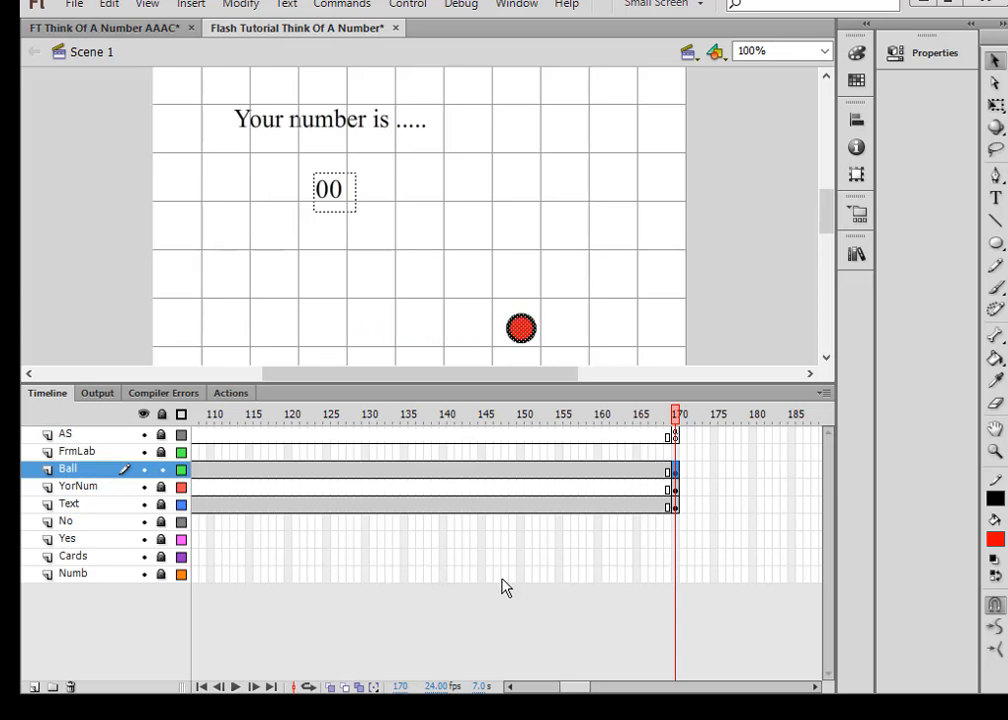
key(Right)
key(Right)
key(Right)
key(Right)
key(Right)
key(Right)
key(Right)
key(Right)
key(Right)
key(Right)
key(Right)
key(Right)
key(Right)
key(Right)
key(Right)
key(Right)
key(Right)
key(Right)
key(Right)
key(Right)
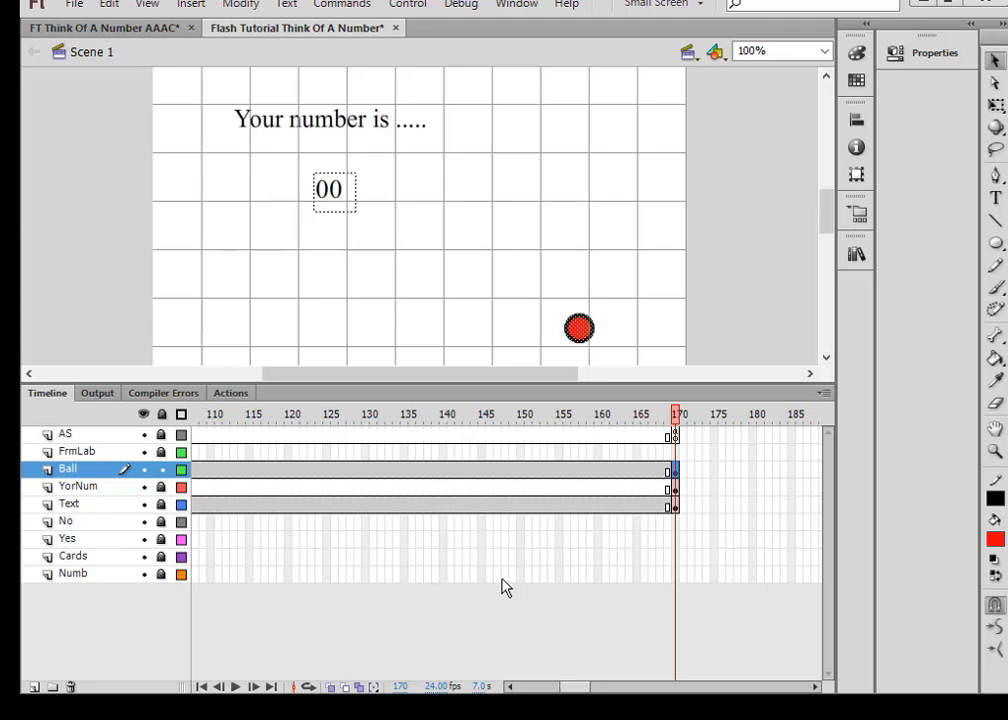
key(Right)
key(Right)
key(Right)
key(Right)
key(Right)
key(Right)
key(Right)
key(Right)
key(Right)
key(Right)
key(Right)
key(Right)
key(Right)
key(Right)
key(Right)
key(Right)
key(Right)
key(Right)
key(Right)
key(Right)
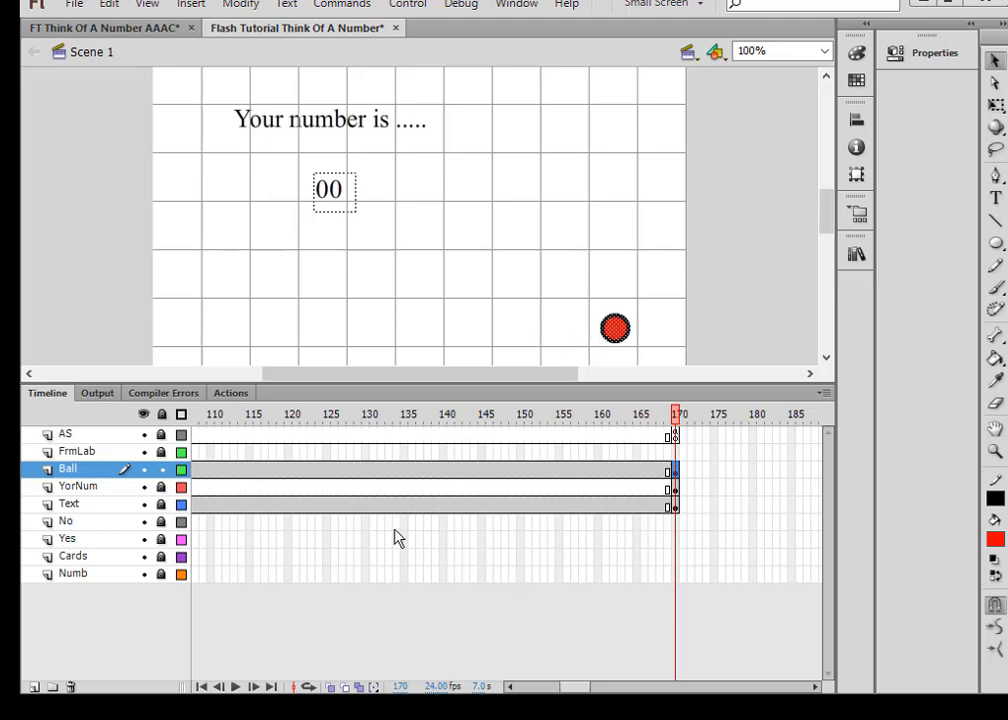
Create a classic tween on the Ball layer between frames 60 and 170 and play it back on the timeline.
right_click(320, 473)
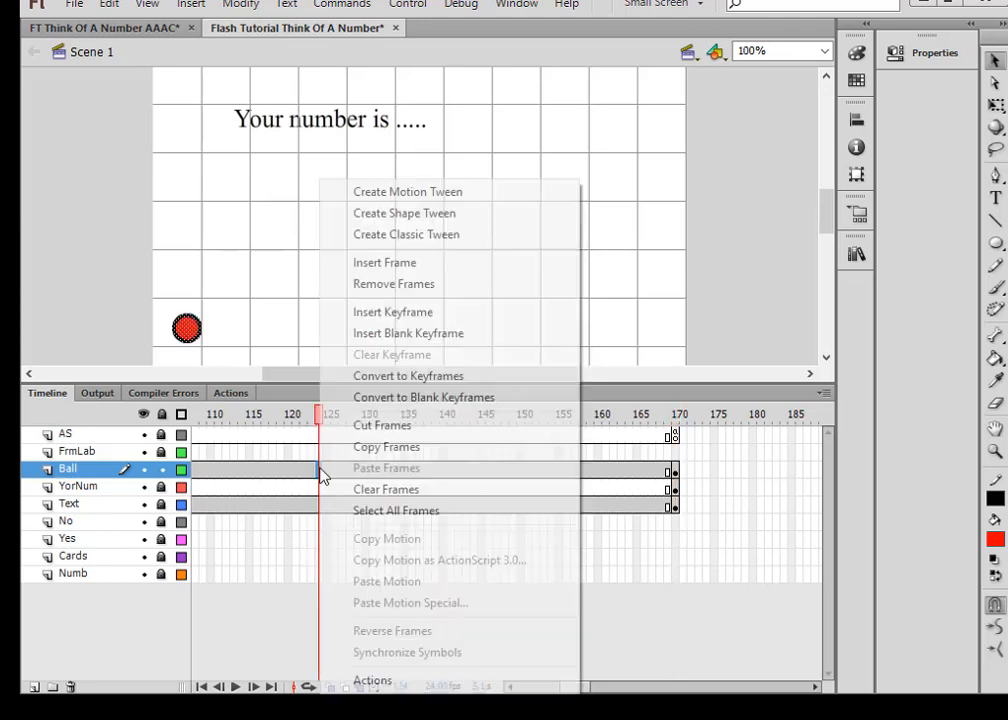
click(394, 236)
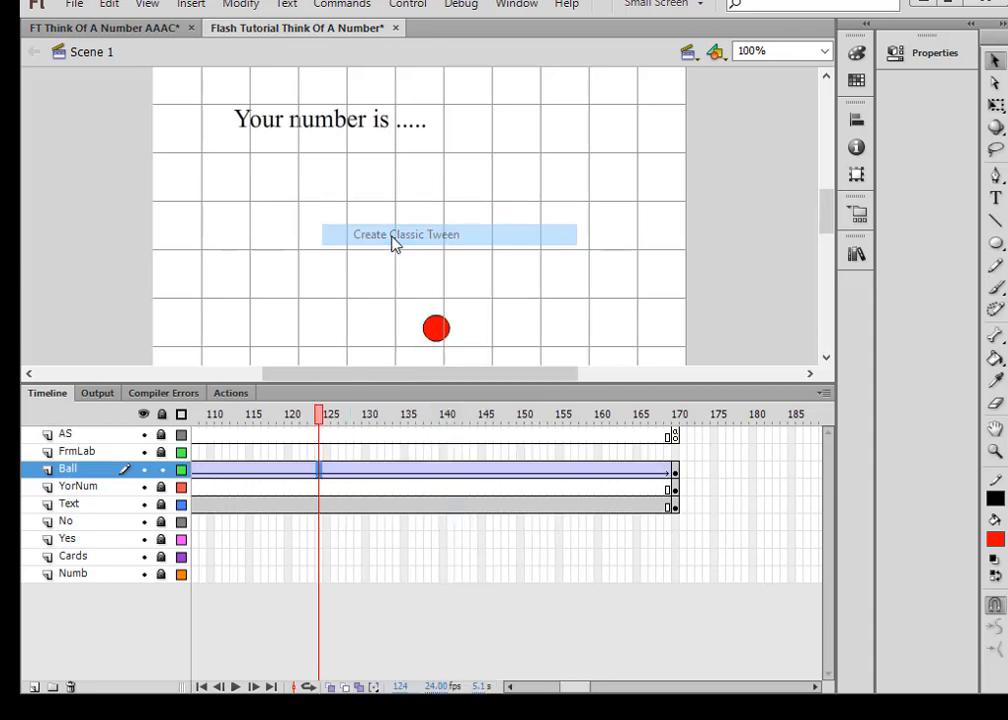
key(Return)
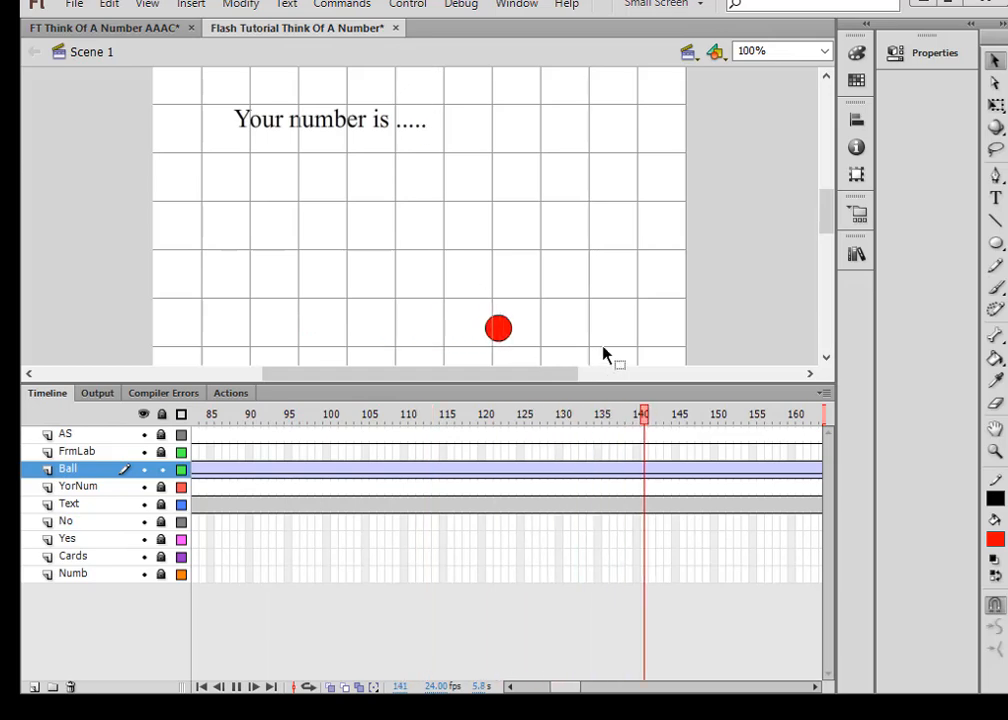
Test the movie, answering Yes, Yes, No, Yes, No to the five number cards, and close the test once the number appears.
click(407, 8)
mouse_move(464, 145)
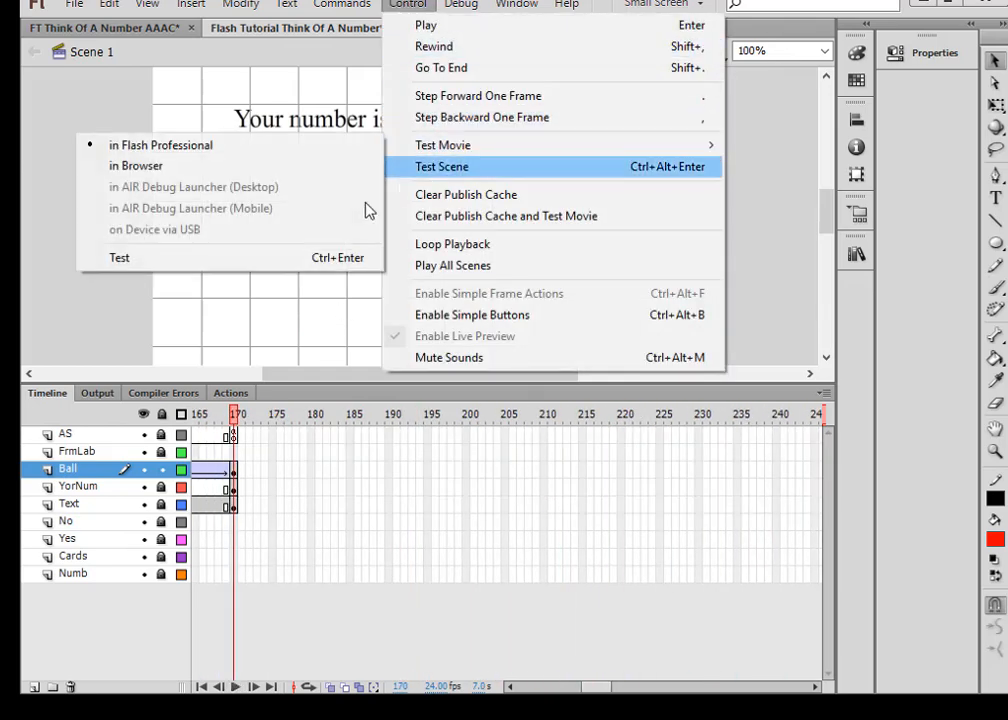
click(290, 258)
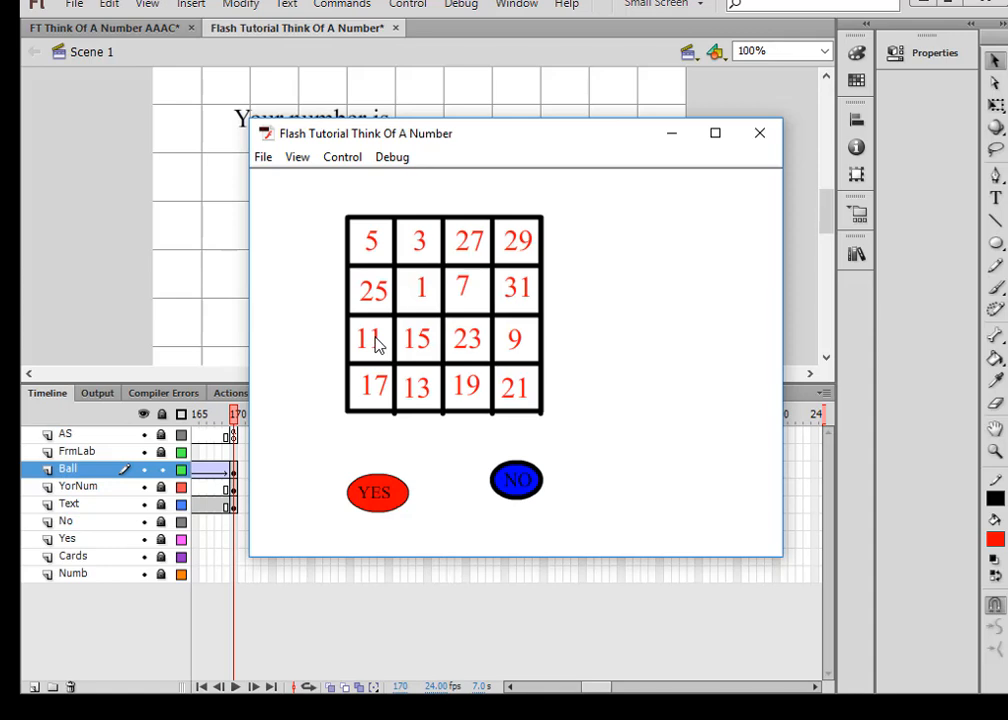
click(380, 497)
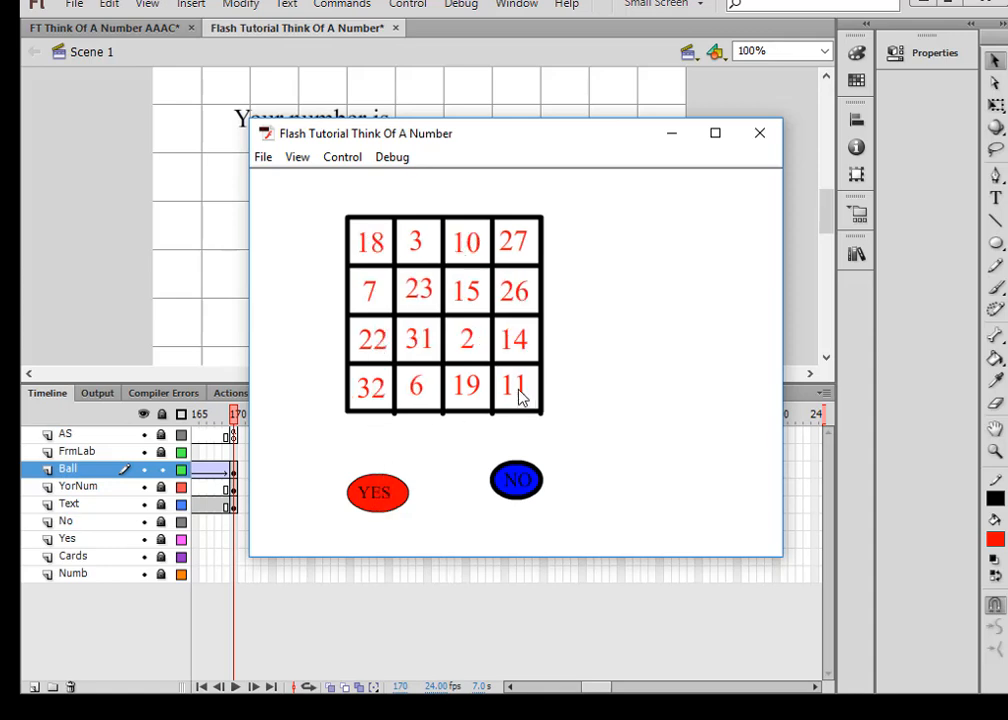
click(378, 497)
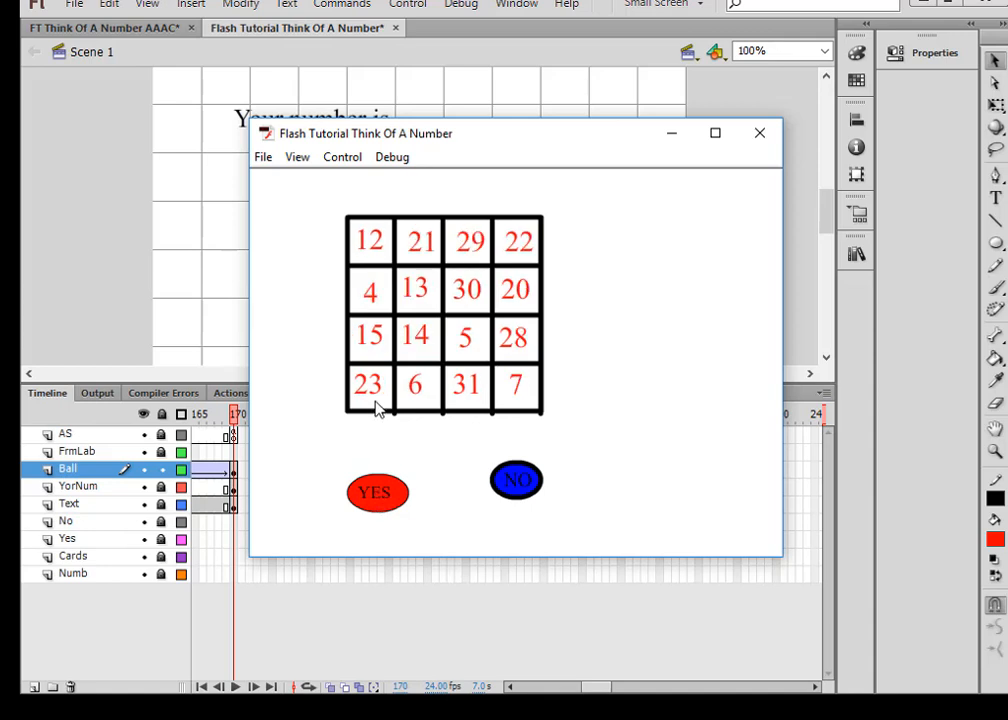
click(515, 487)
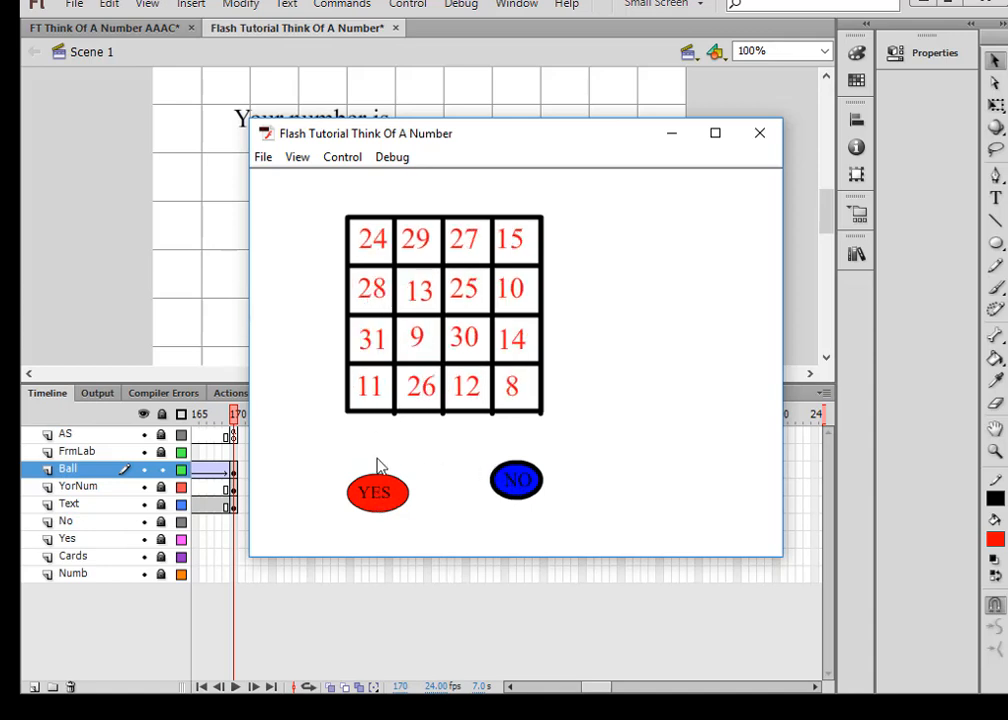
click(378, 495)
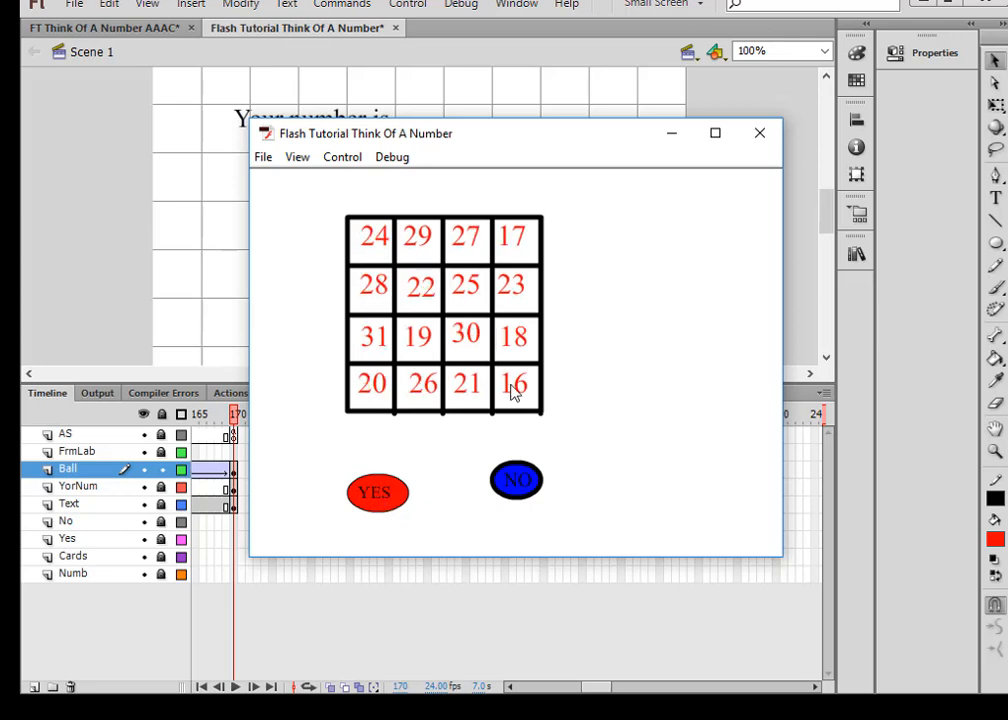
click(511, 483)
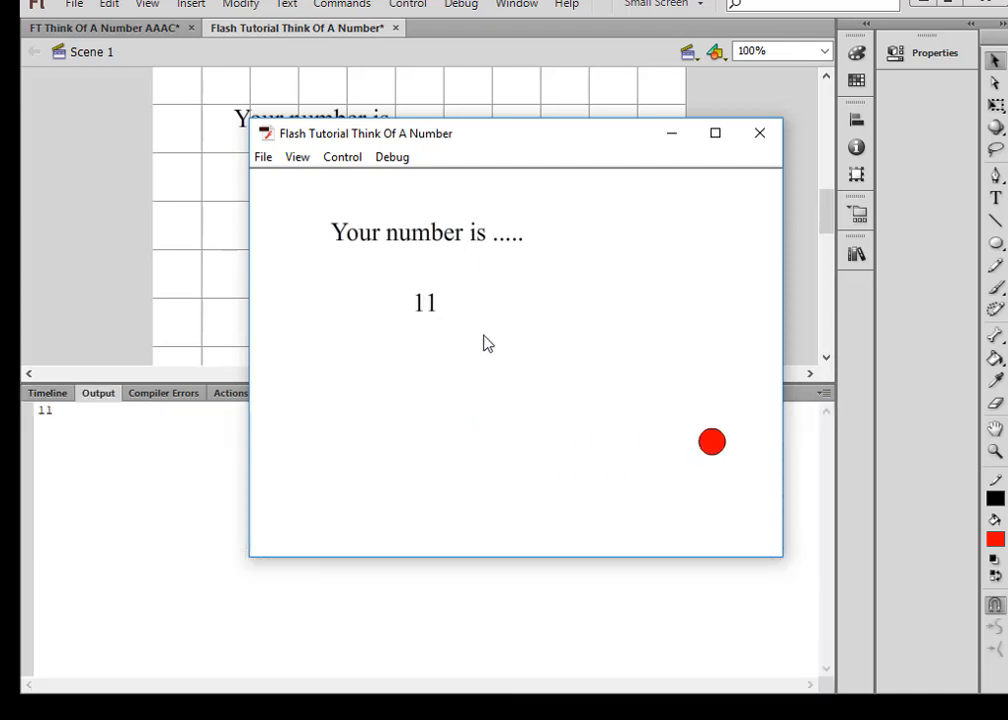
click(759, 134)
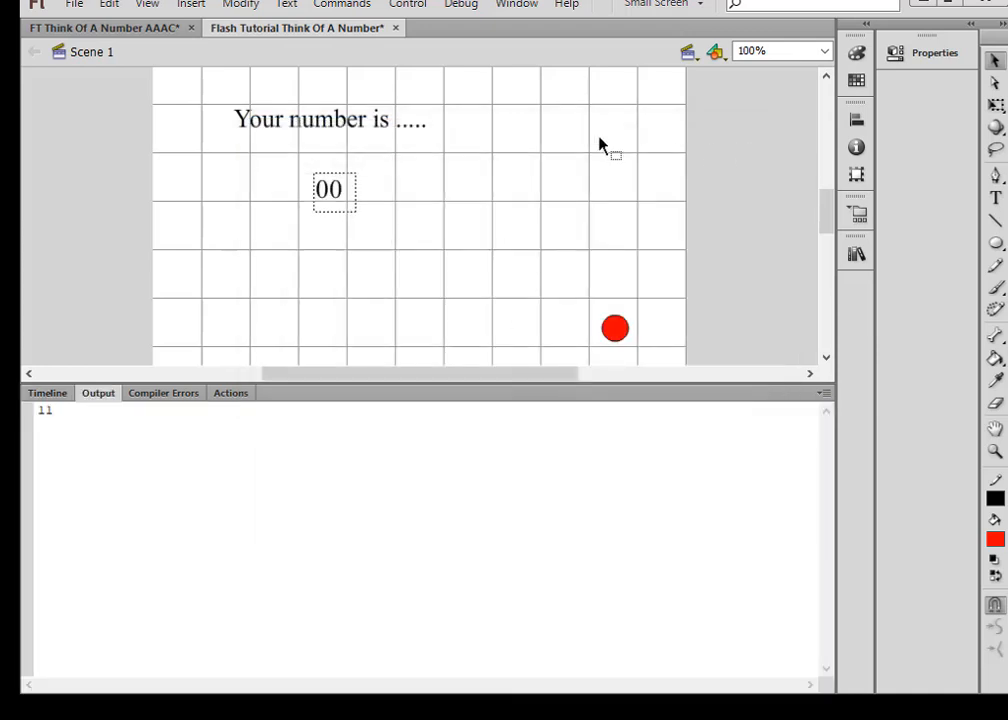
Test the movie again, answering Yes to all five number cards, and close it after the ball finishes moving.
click(422, 8)
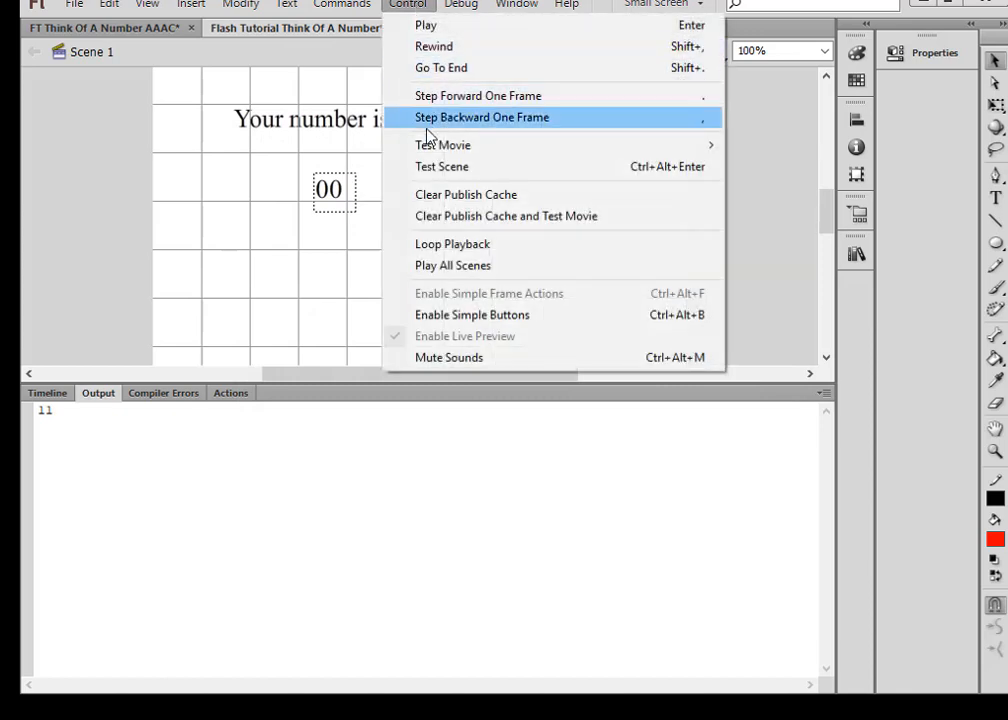
mouse_move(427, 148)
click(317, 258)
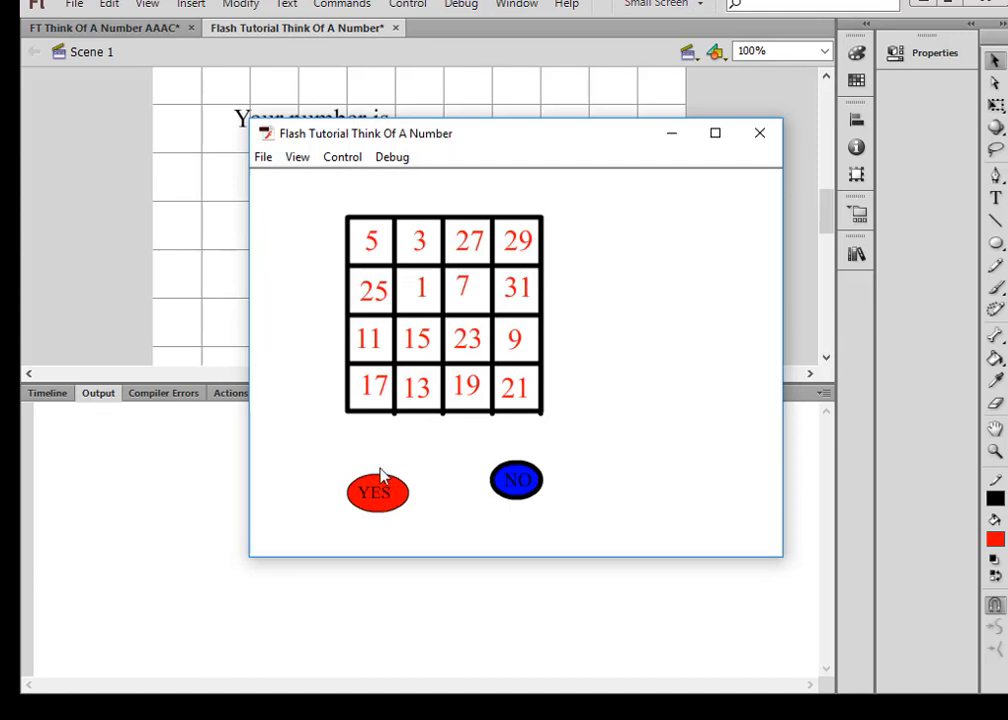
click(366, 498)
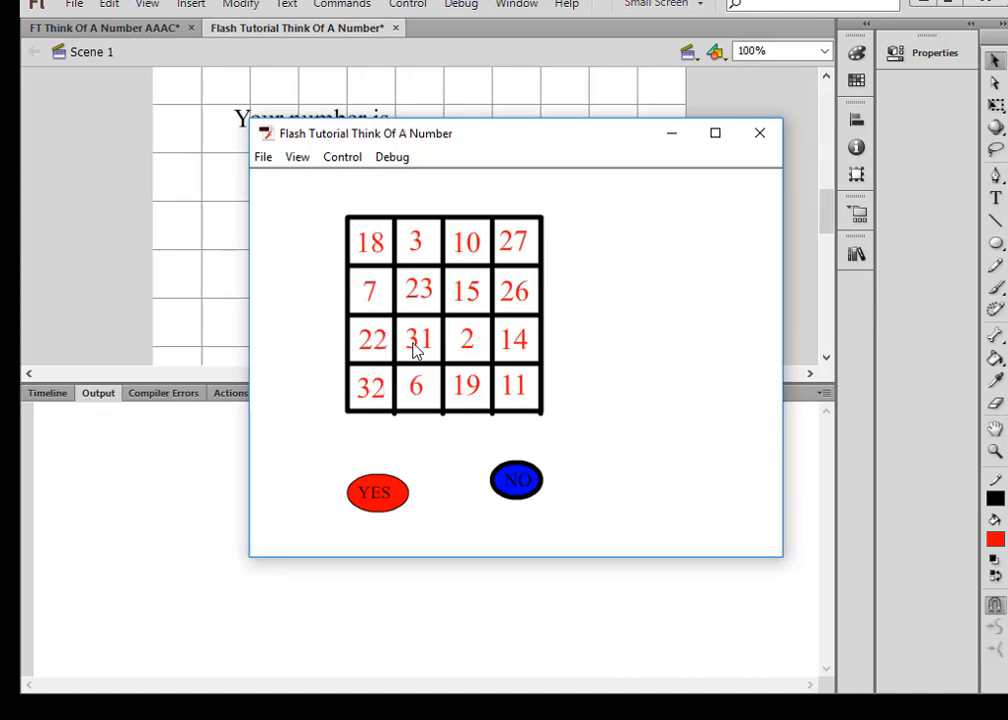
click(377, 490)
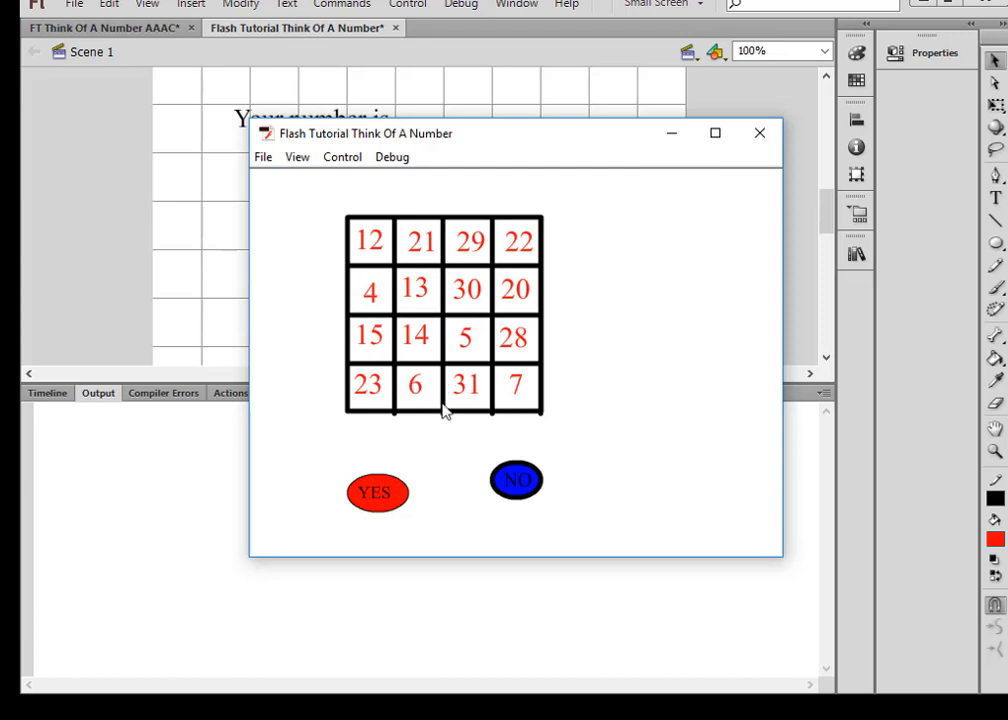
click(378, 496)
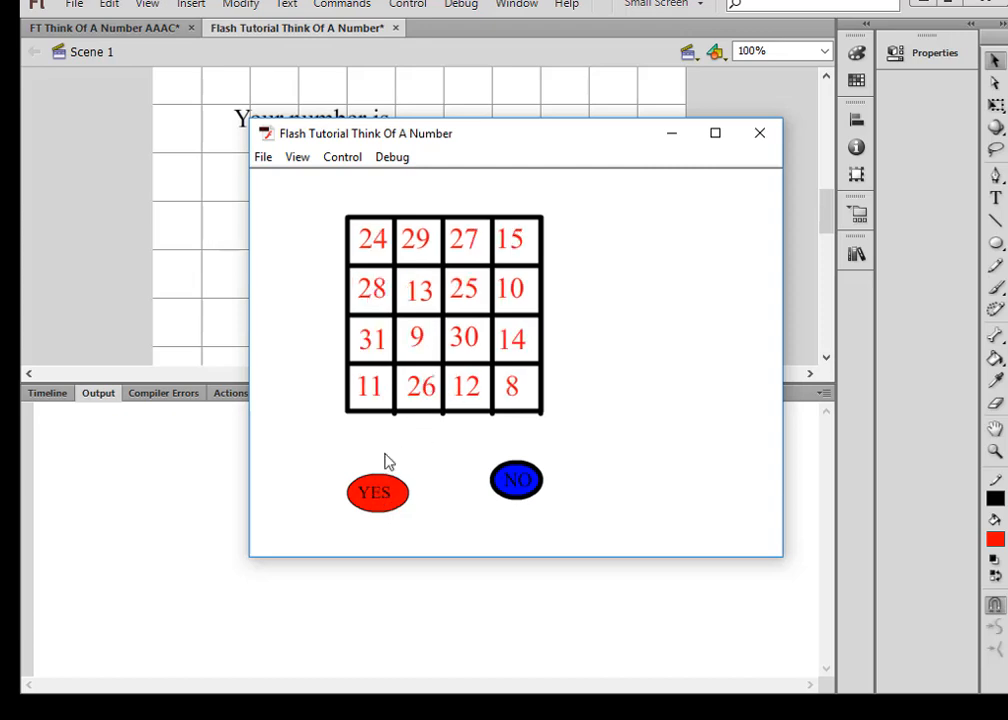
click(374, 492)
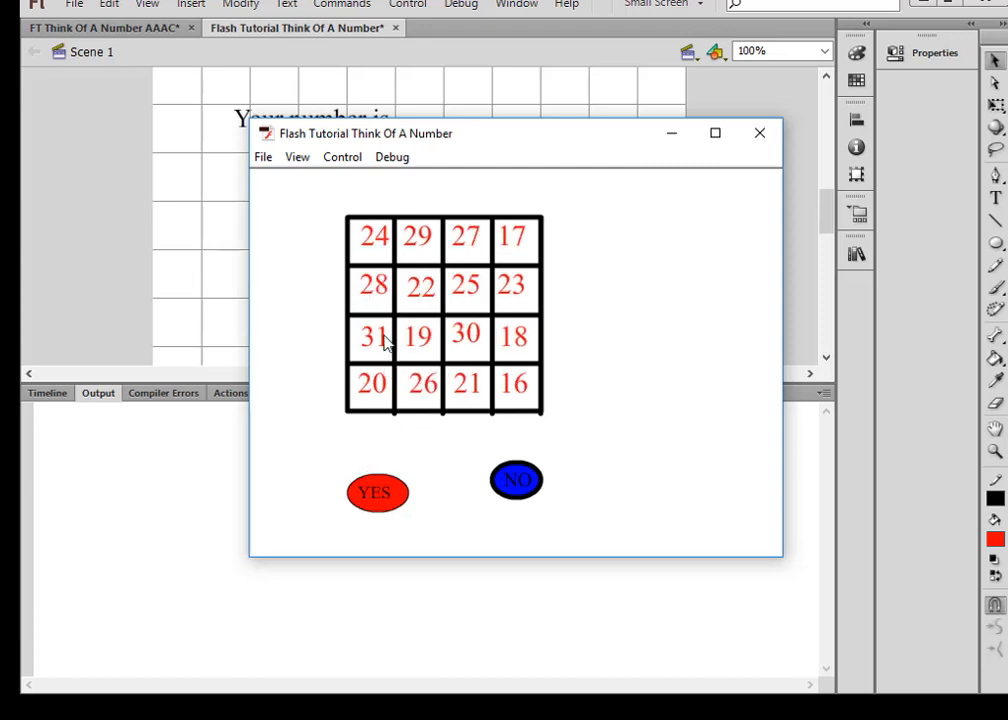
click(376, 490)
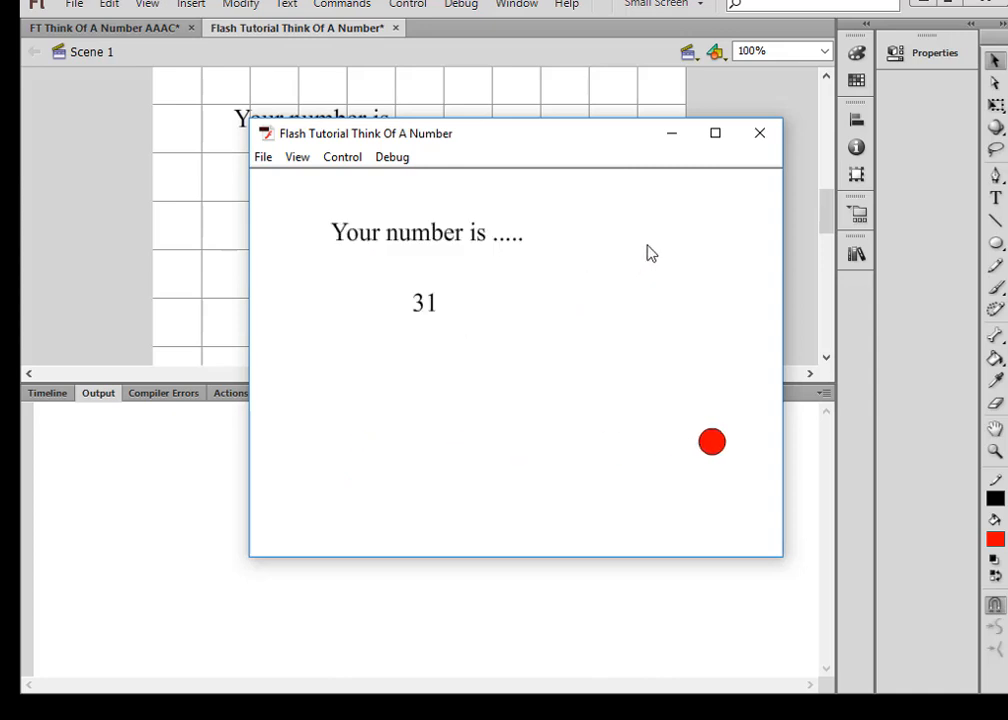
click(759, 134)
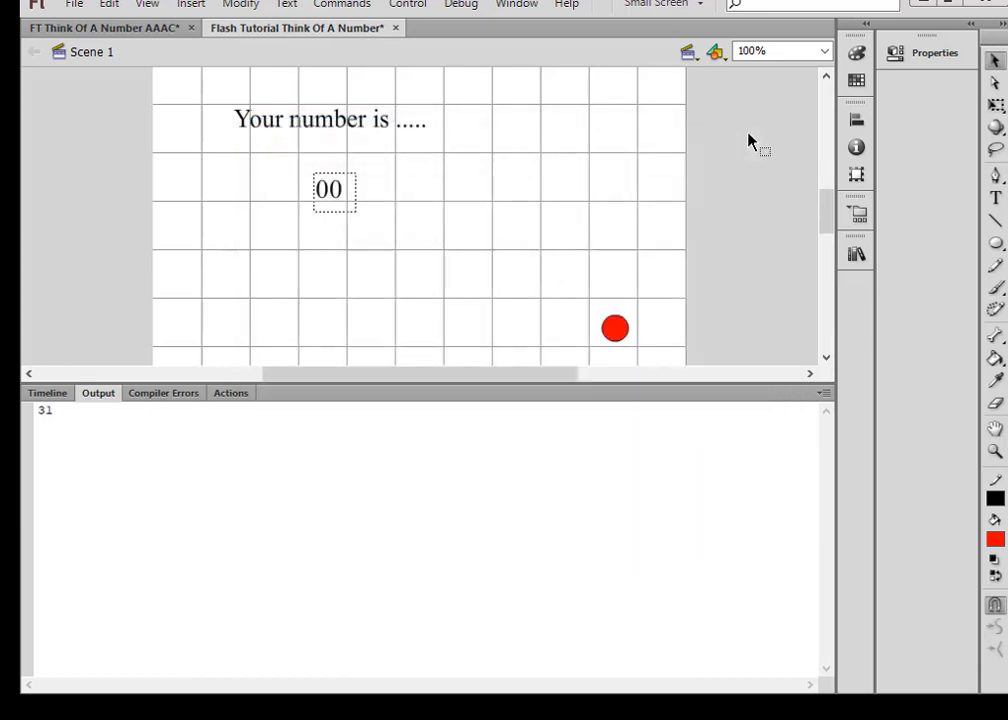
Run another movie test, answering No to all five number cards.
click(422, 10)
mouse_move(433, 147)
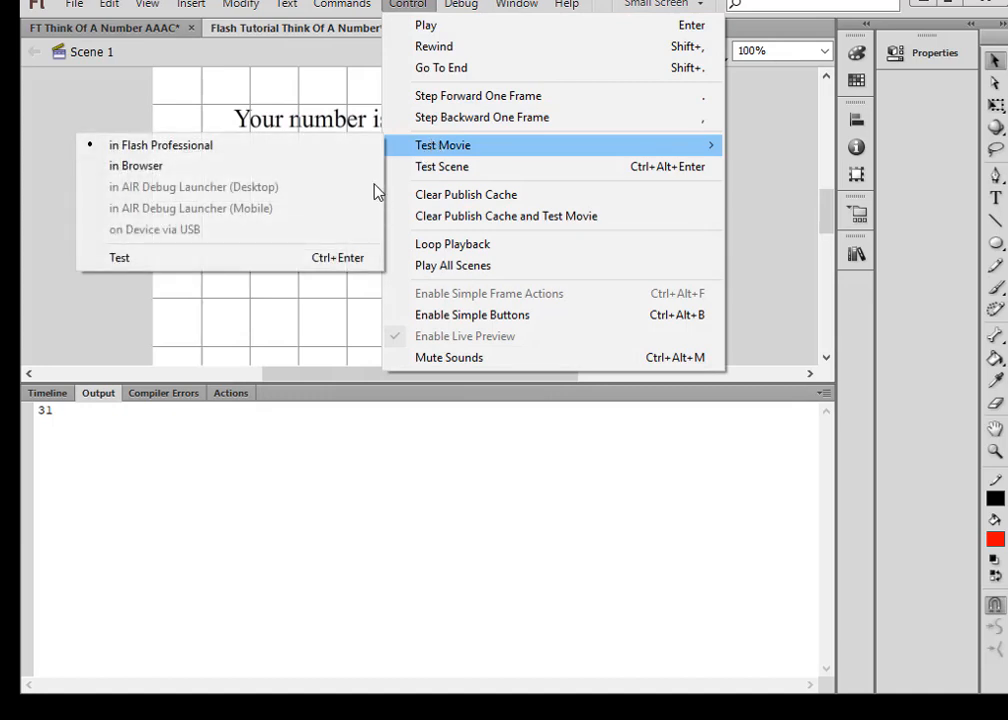
click(266, 259)
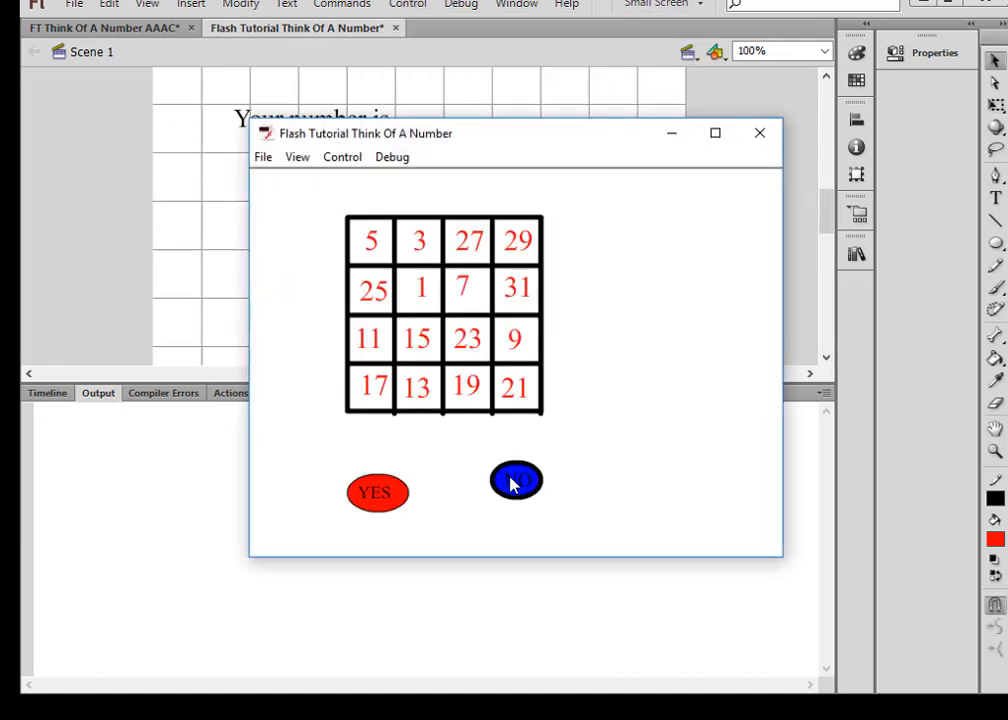
click(512, 485)
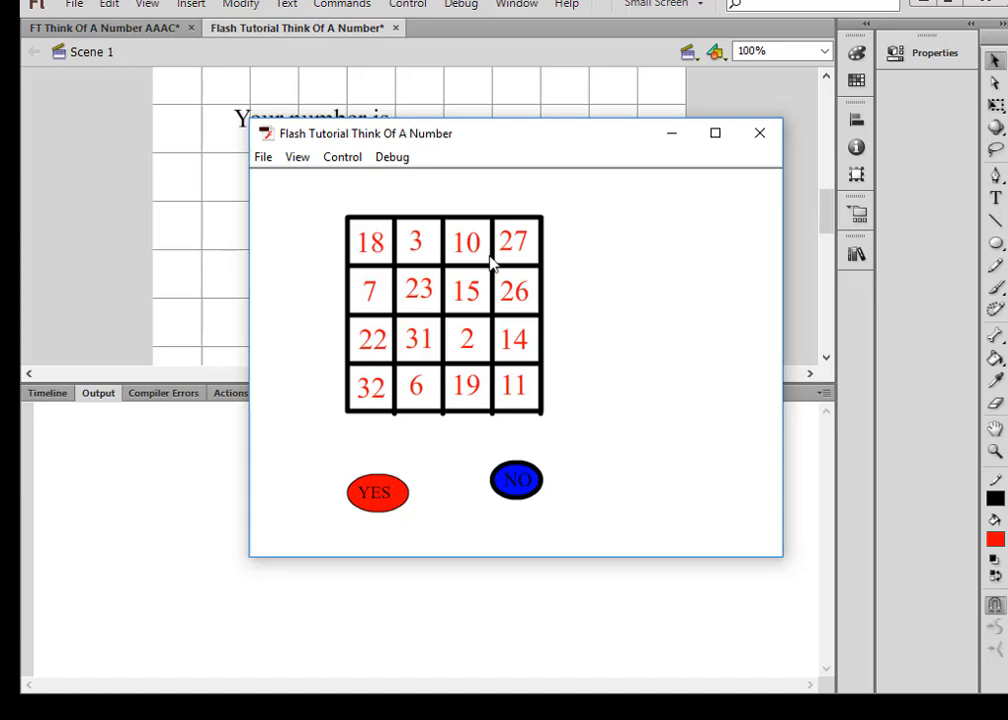
click(529, 486)
click(515, 482)
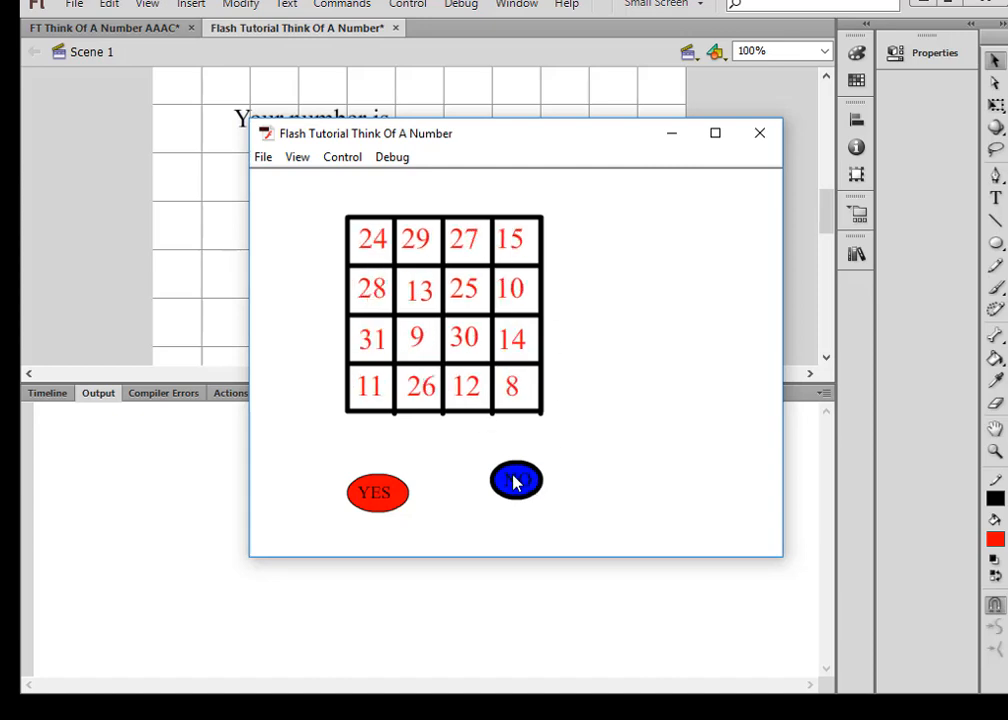
click(512, 484)
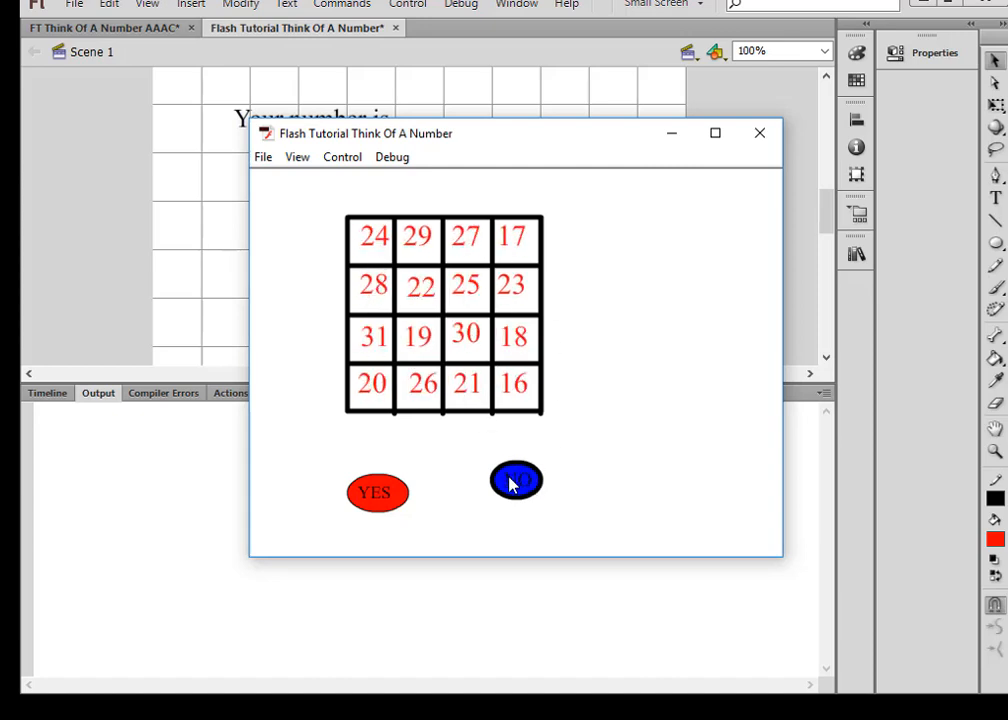
click(512, 484)
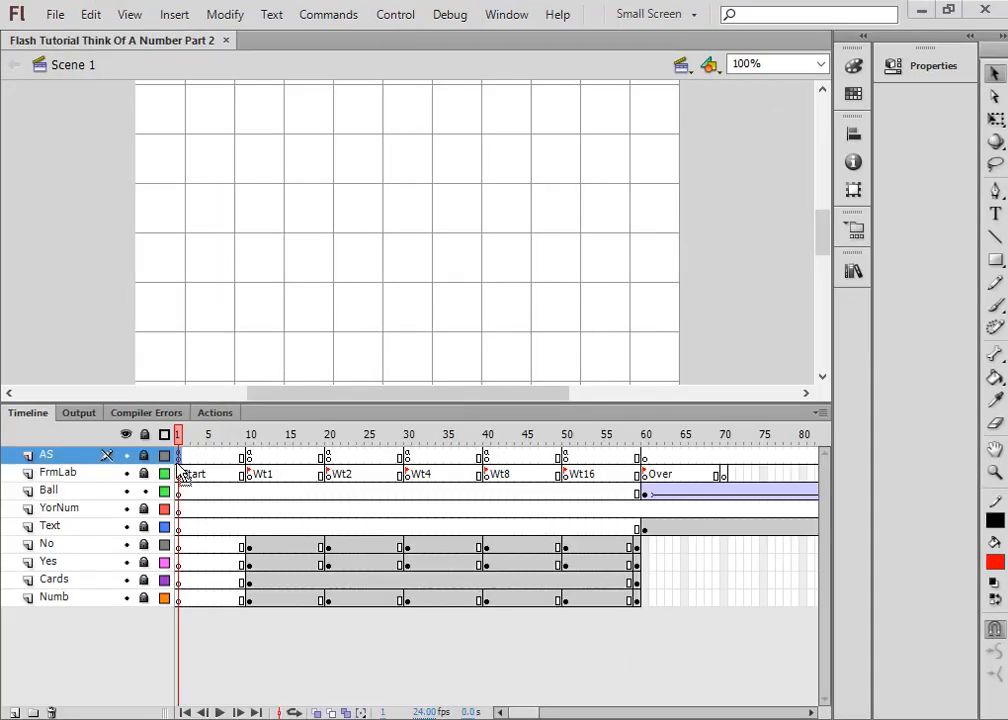
Lock the Ball layer and add a new layer named Start directly above it.
click(144, 491)
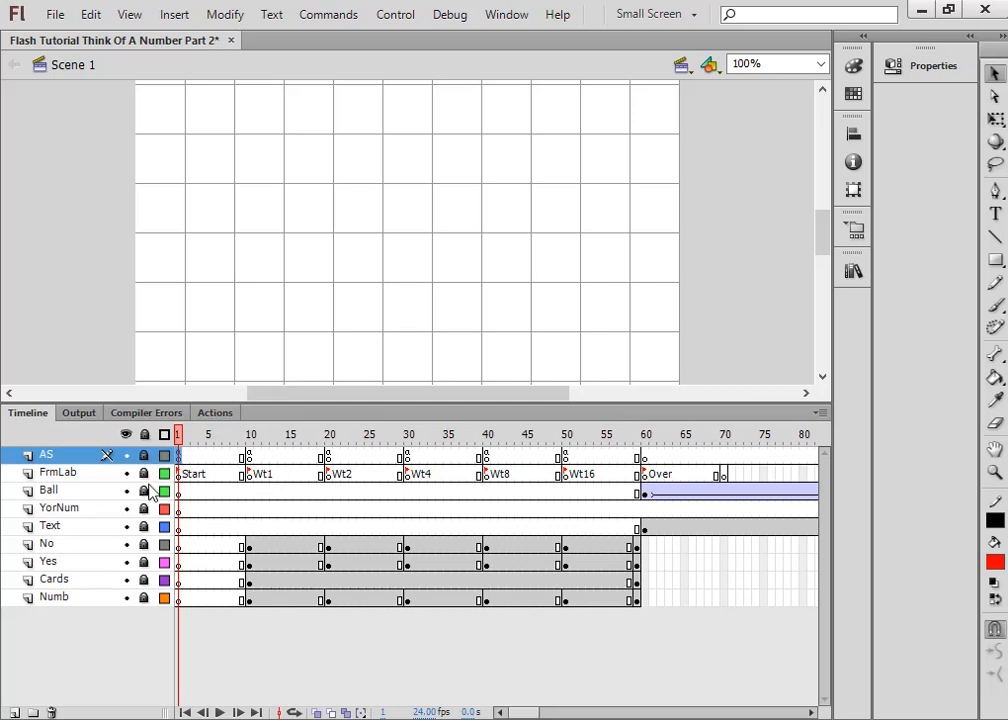
click(30, 490)
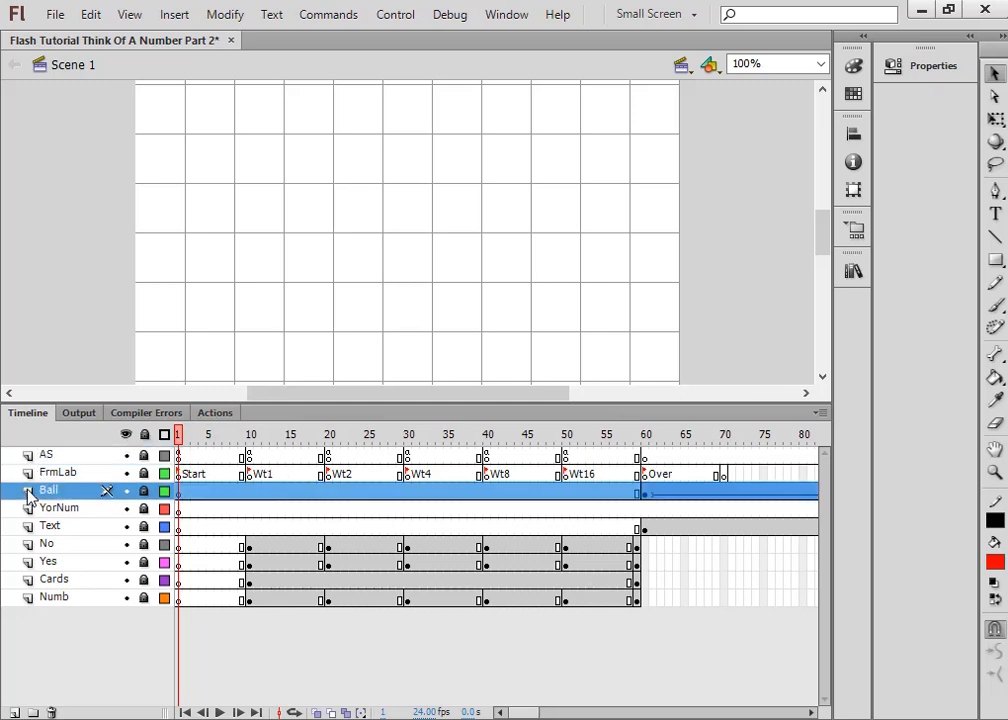
click(14, 712)
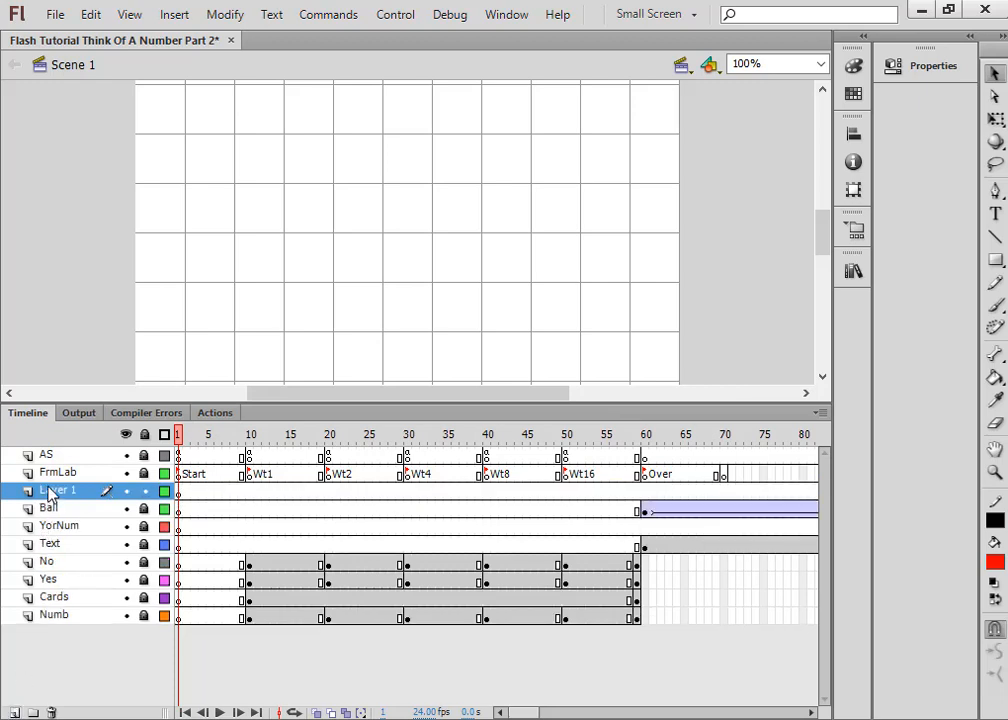
double_click(50, 490)
drag(88, 491, 25, 488)
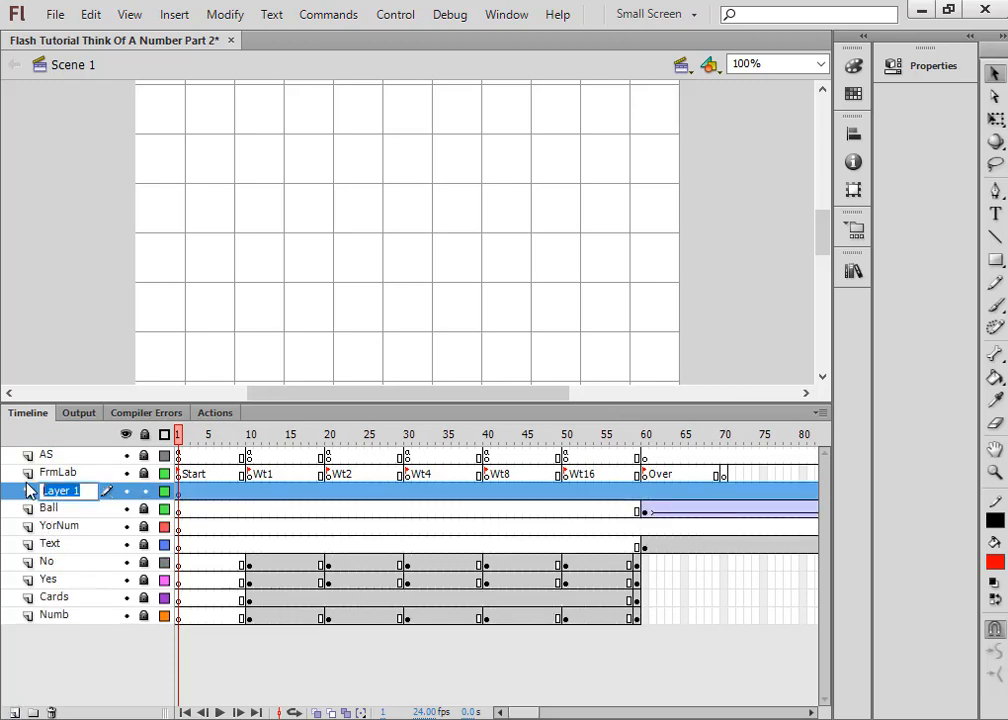
text(Start)
key(Return)
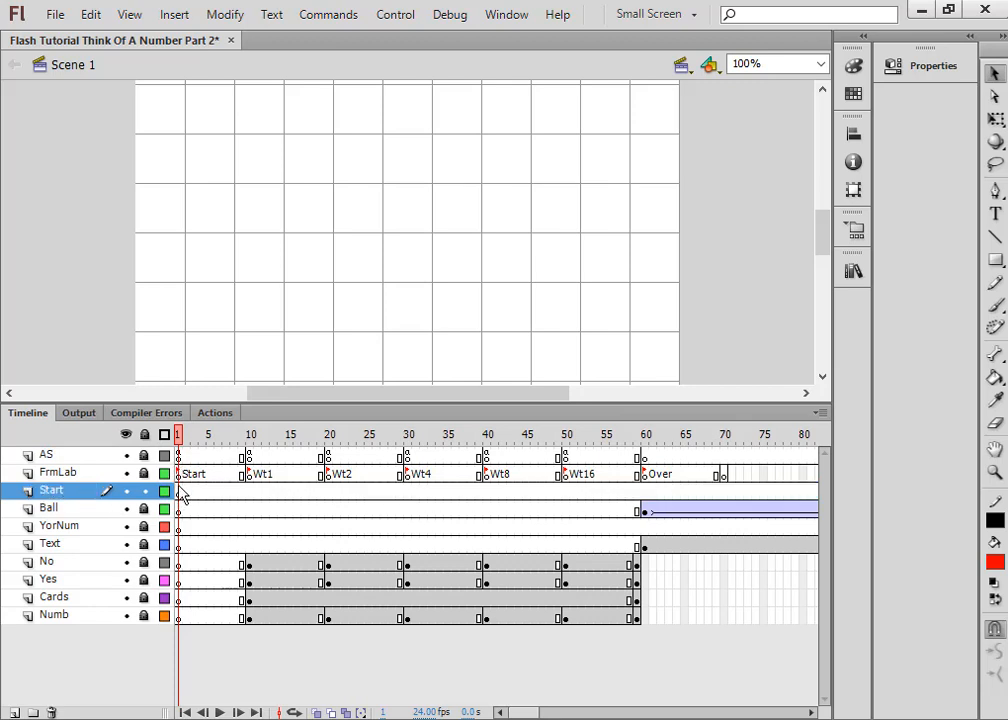
Add a static text box reading "Directions" near the stage's upper left in frame 1 of the Start layer.
click(179, 494)
drag(821, 222, 821, 215)
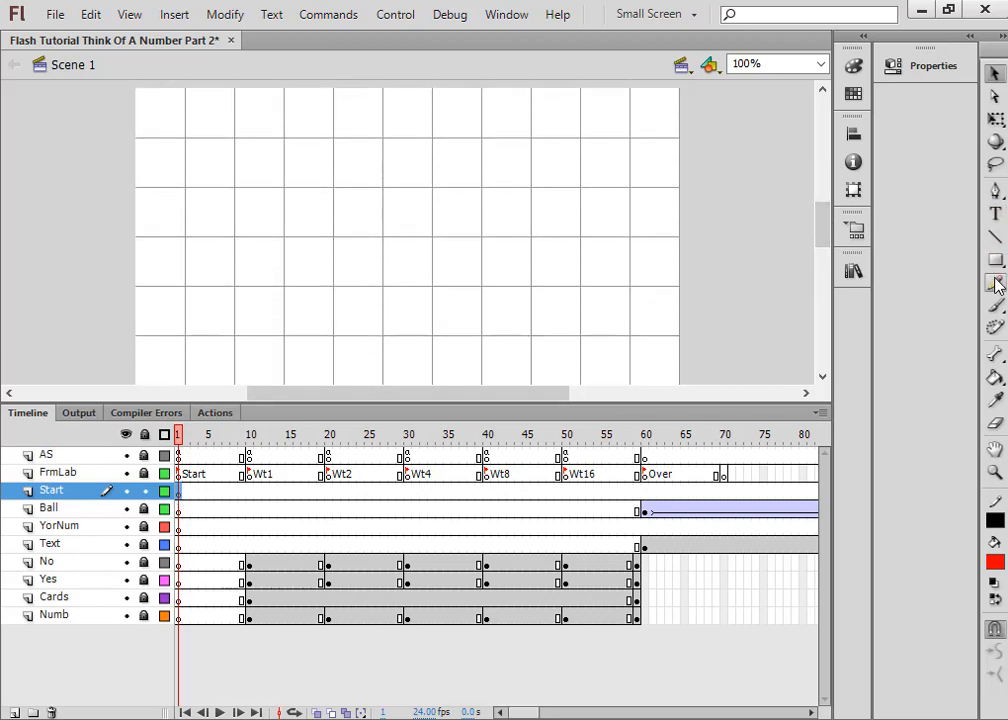
click(996, 217)
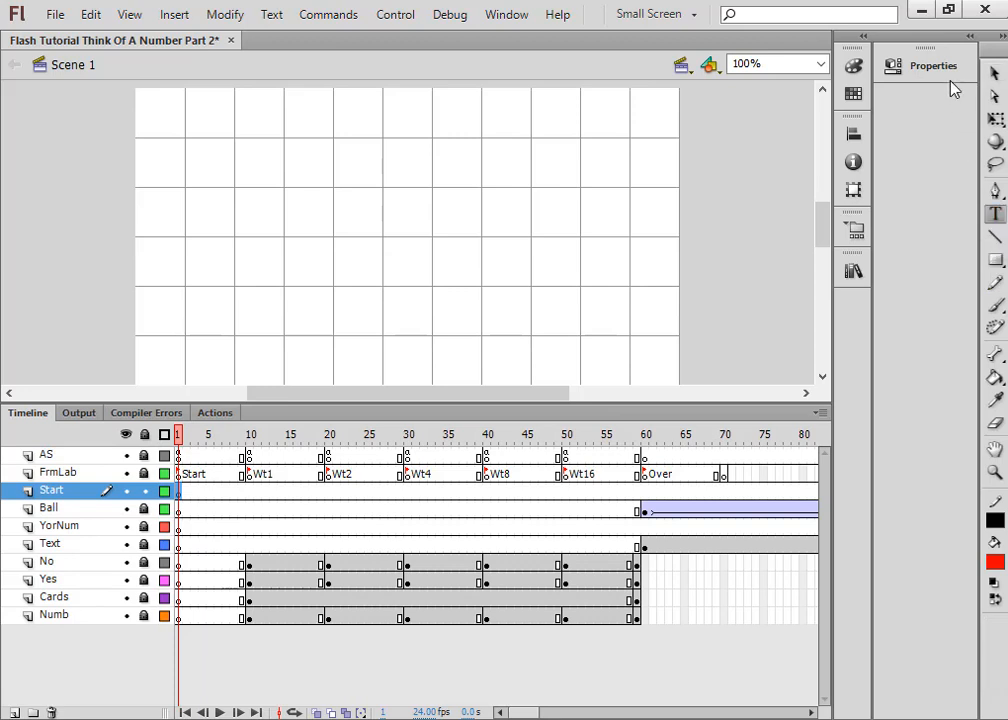
click(945, 67)
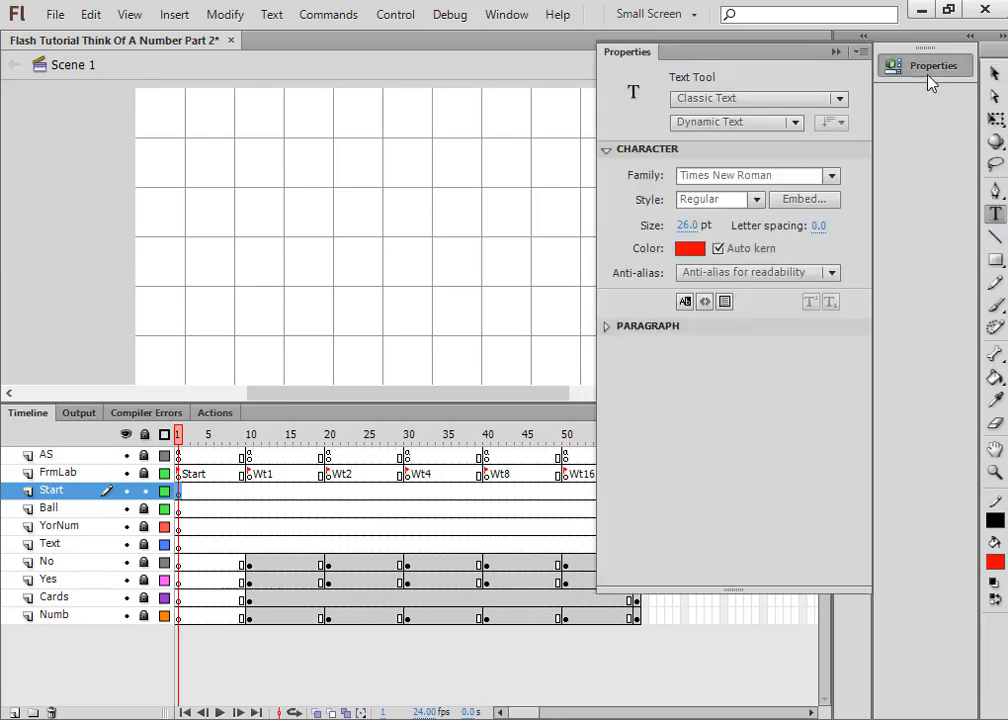
click(791, 123)
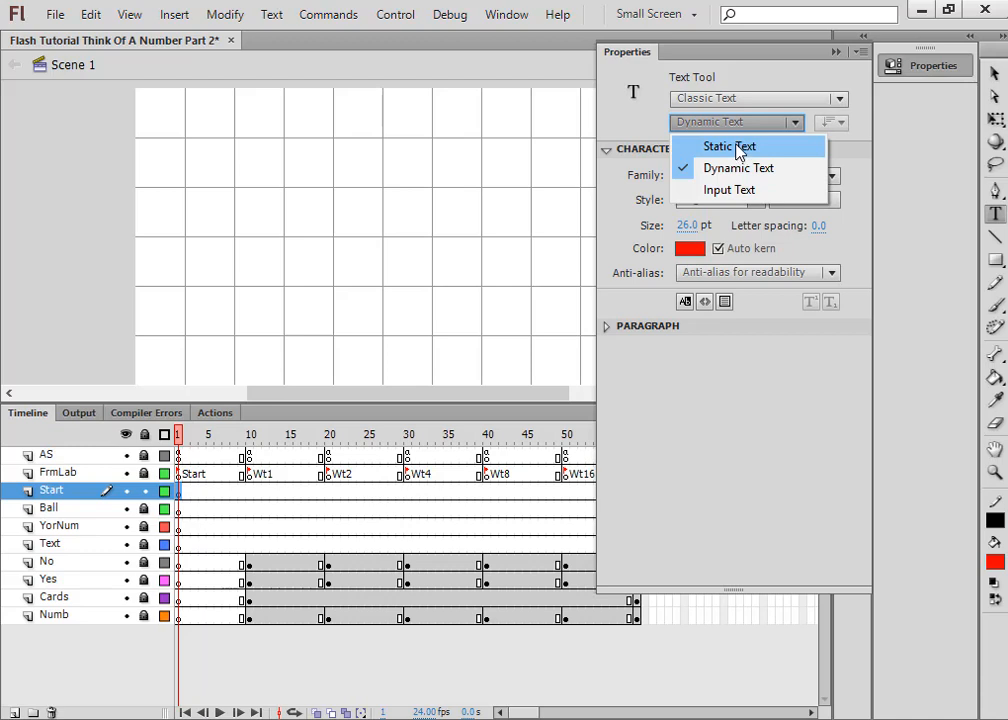
click(738, 148)
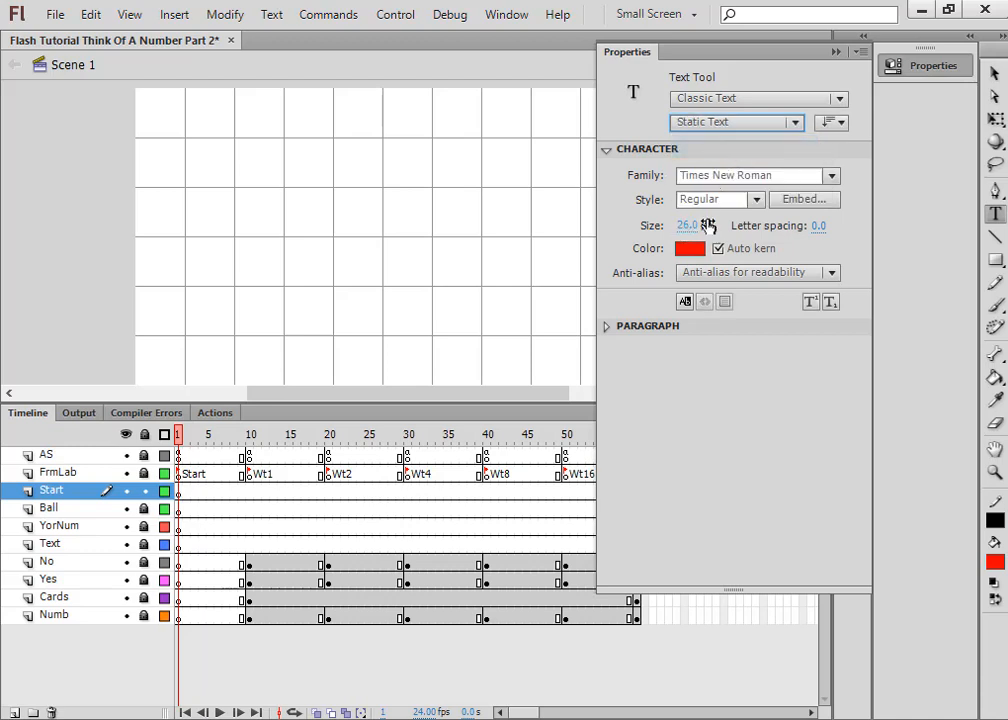
click(836, 51)
drag(176, 140, 301, 203)
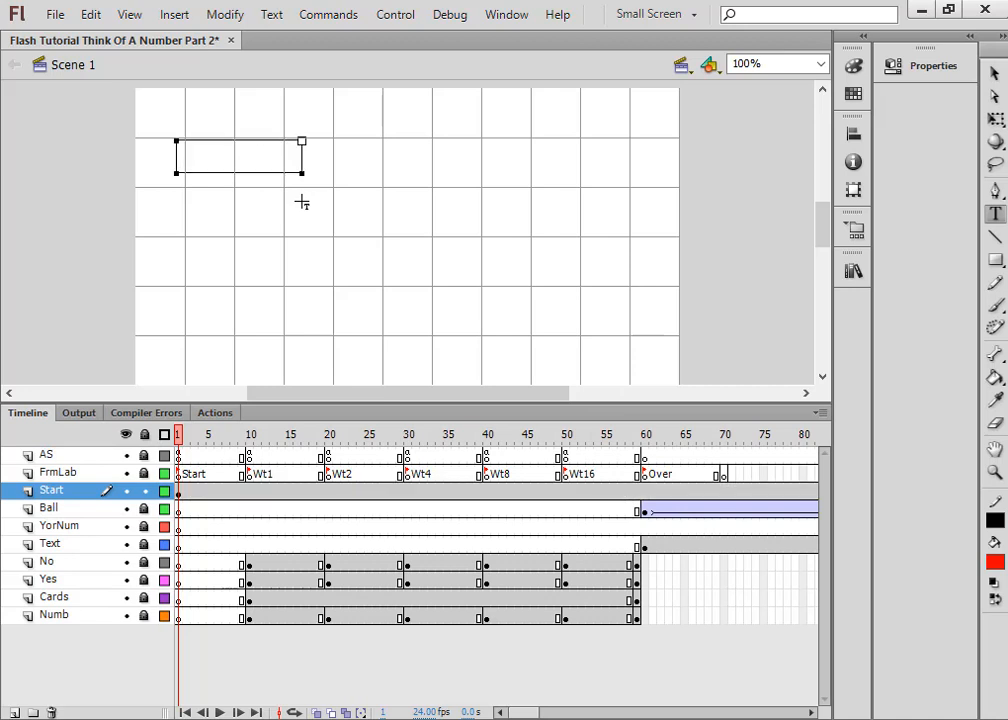
text(Directi)
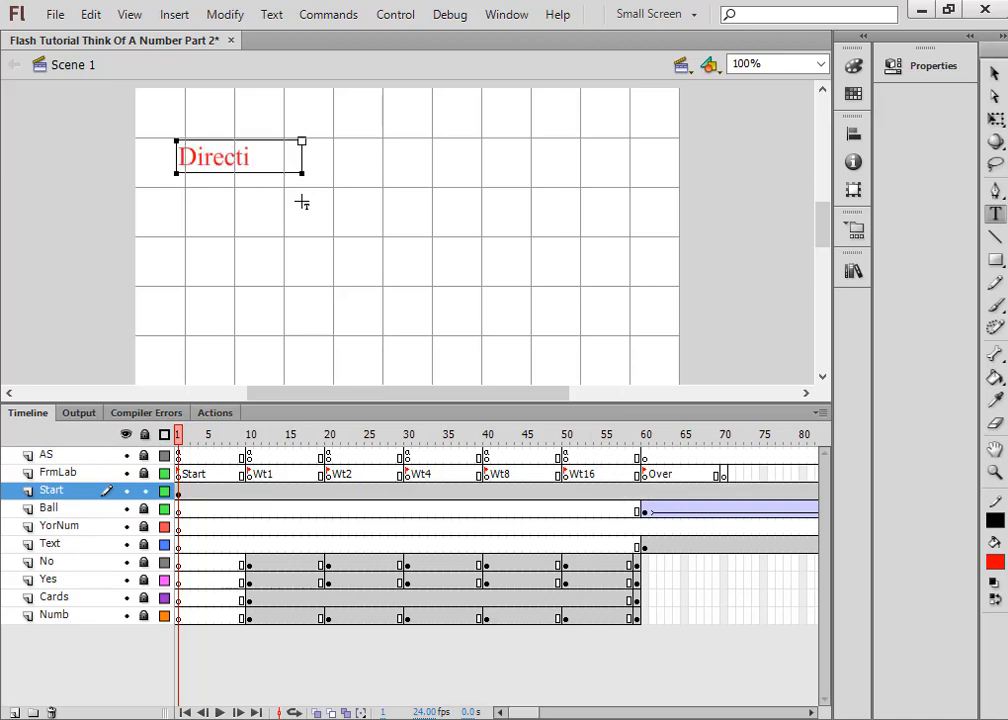
text(ons)
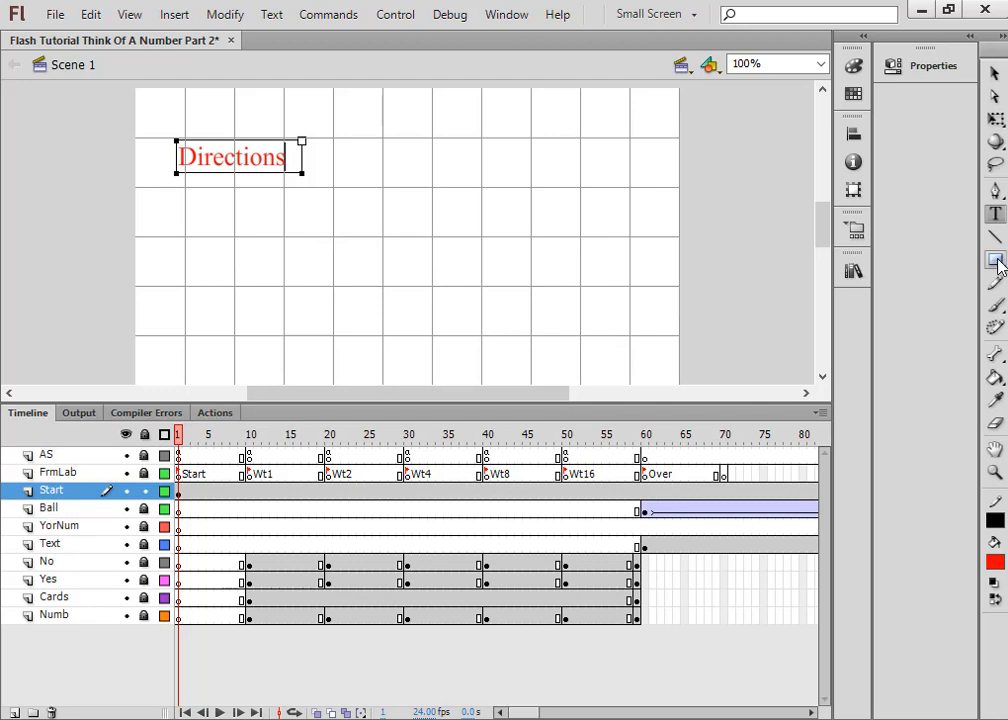
Draw a red oval about 73 by 43 px on the stage below the Directions text.
drag(996, 261, 878, 284)
click(877, 282)
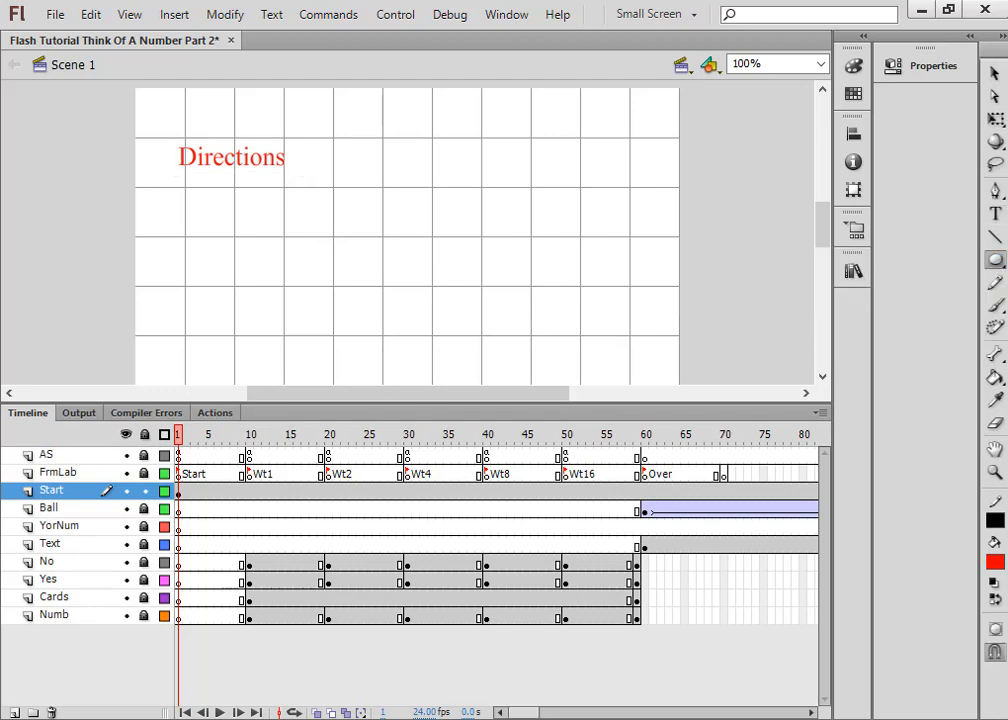
drag(179, 234, 252, 279)
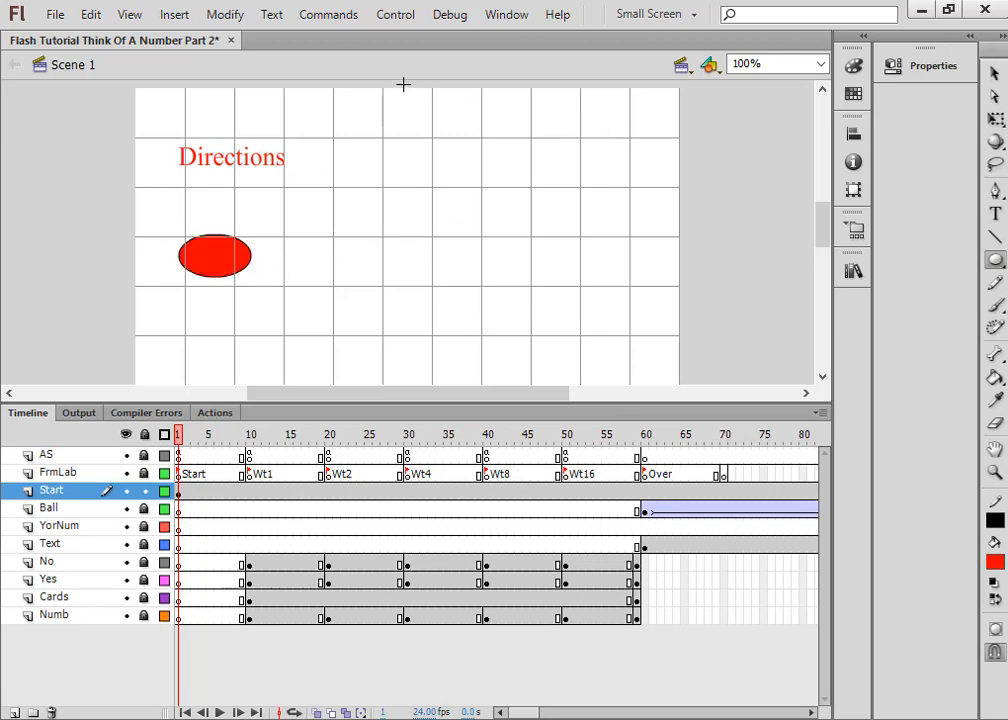
Convert the whole red oval, fill and outline, to a Button symbol named Start_btn, copying that name before confirming.
click(995, 74)
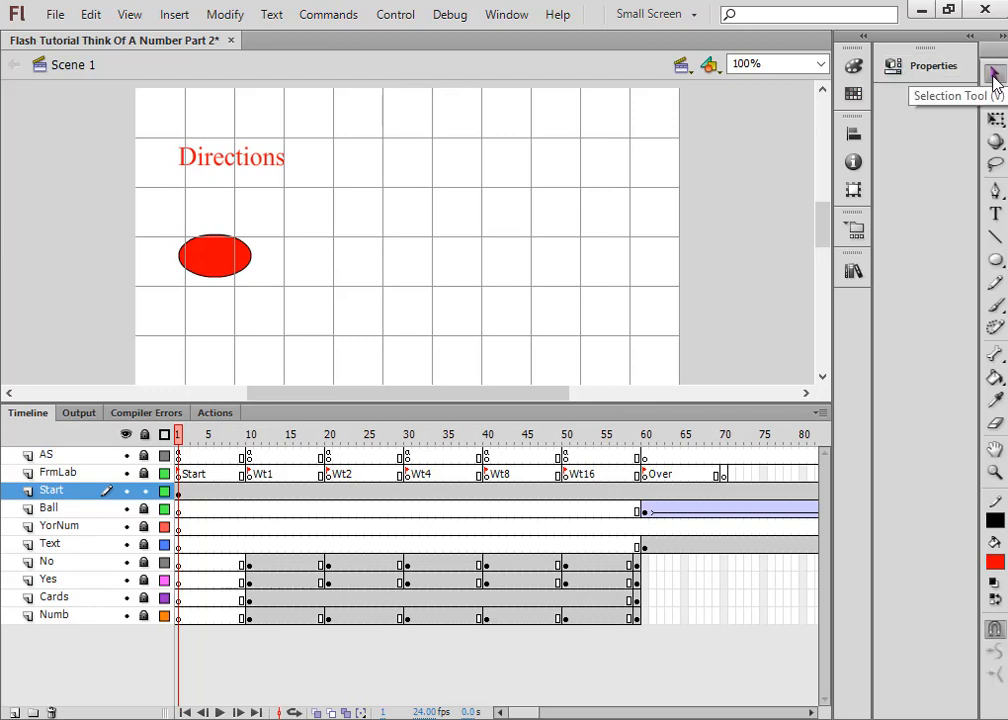
drag(143, 210, 304, 326)
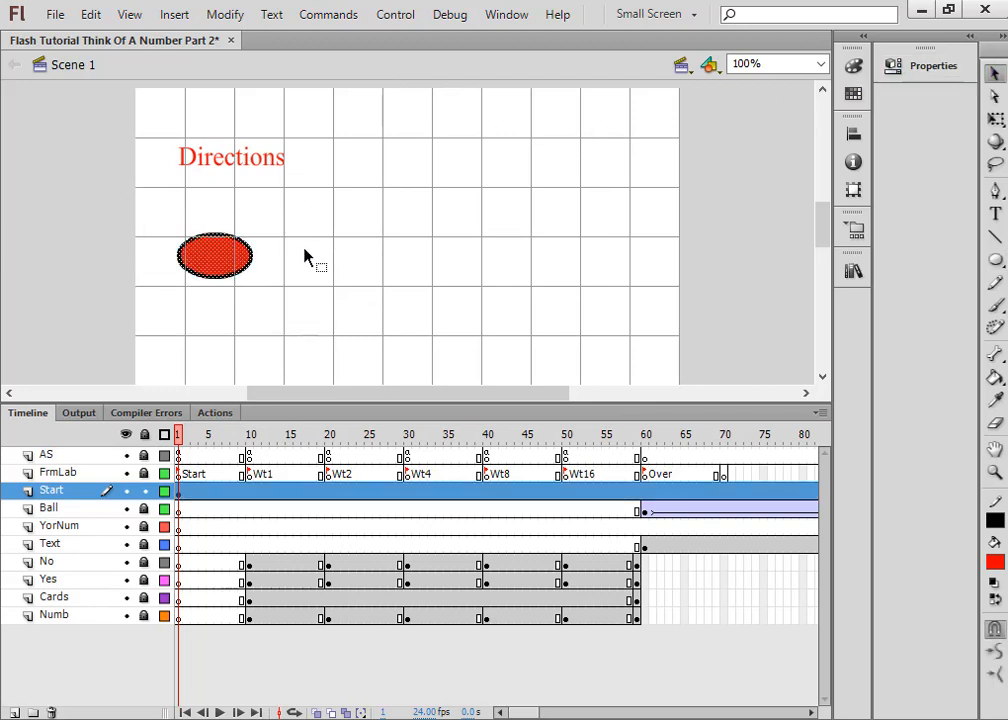
click(225, 15)
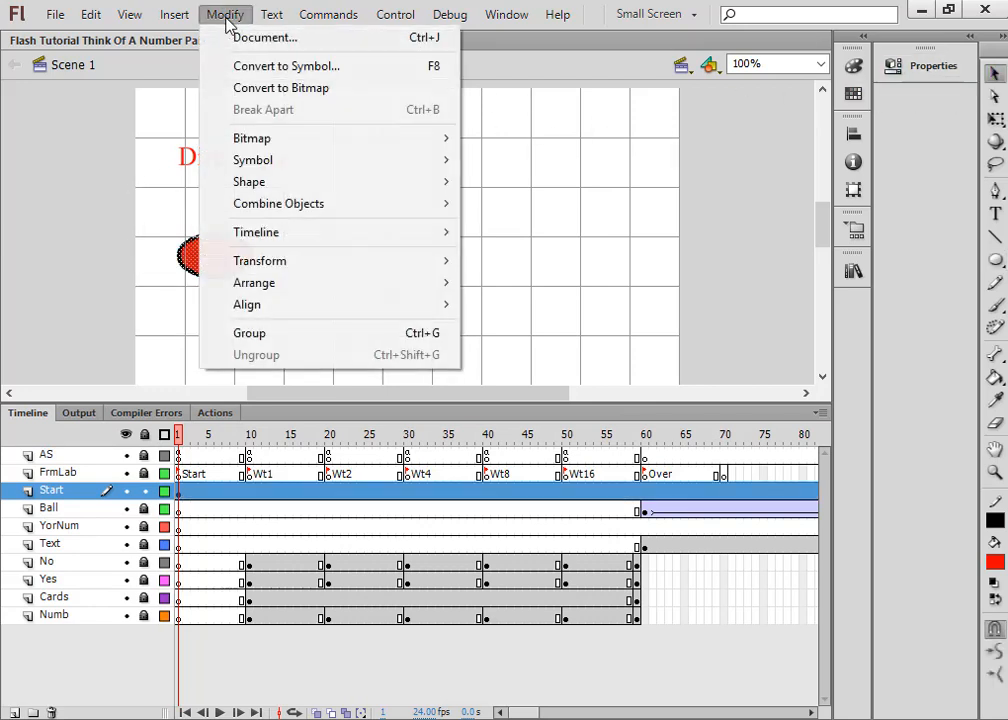
click(256, 67)
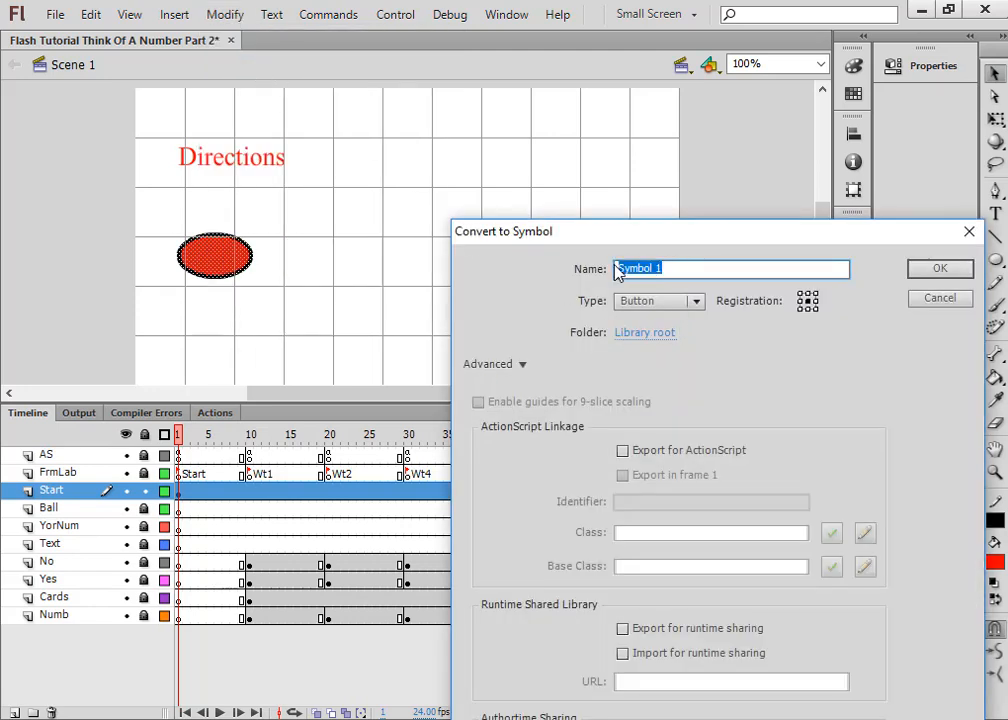
text(Start_bt)
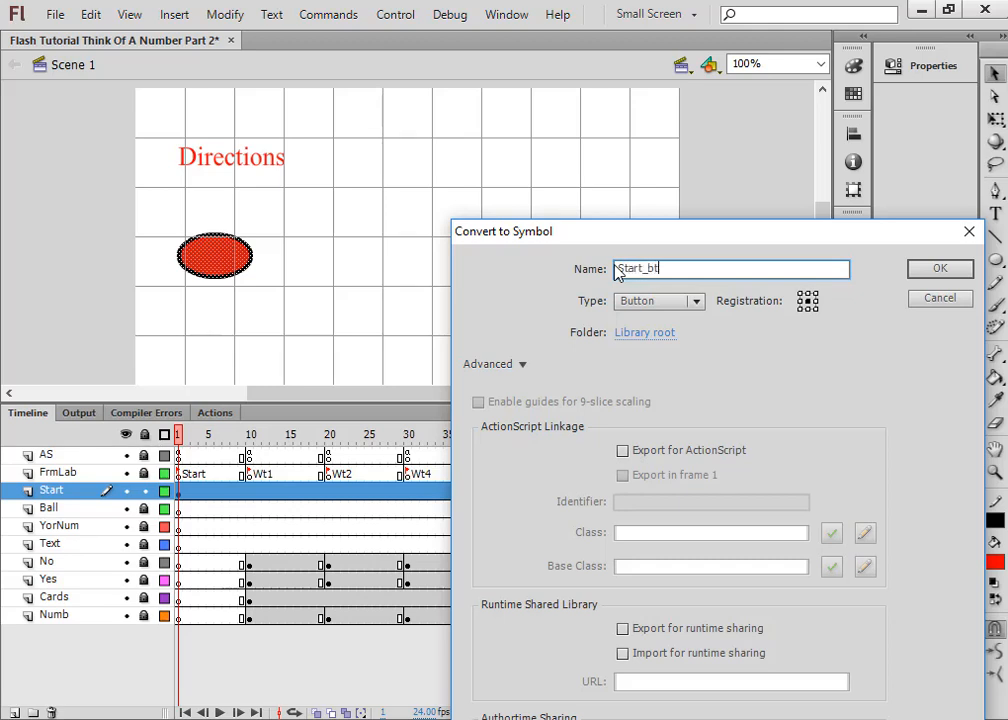
text(n)
drag(666, 268, 606, 268)
right_click(627, 268)
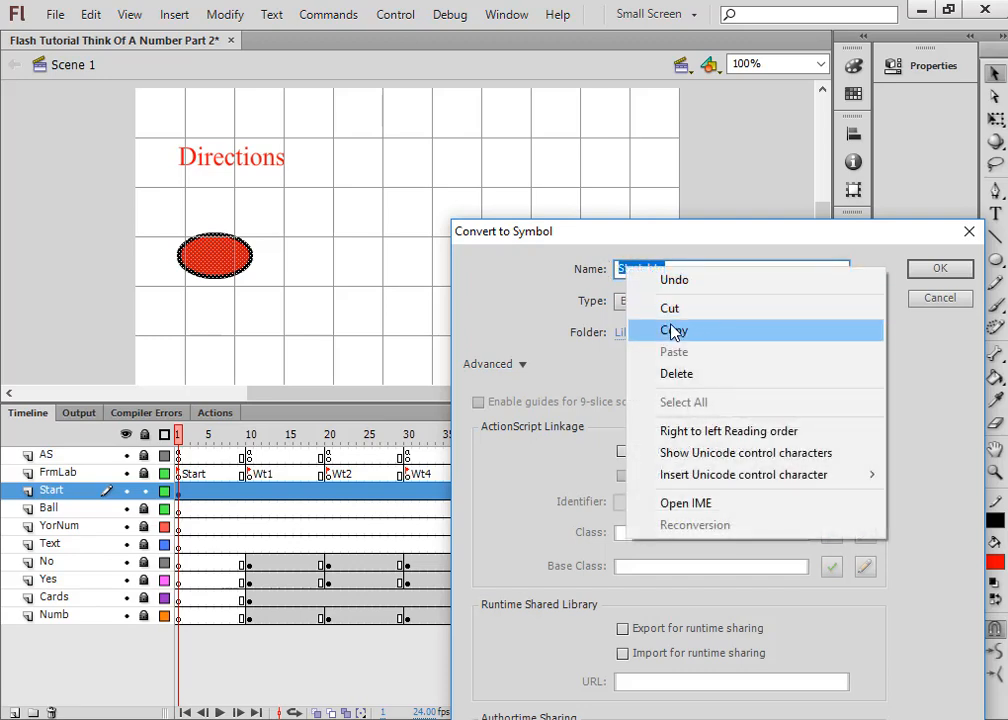
click(673, 332)
click(917, 272)
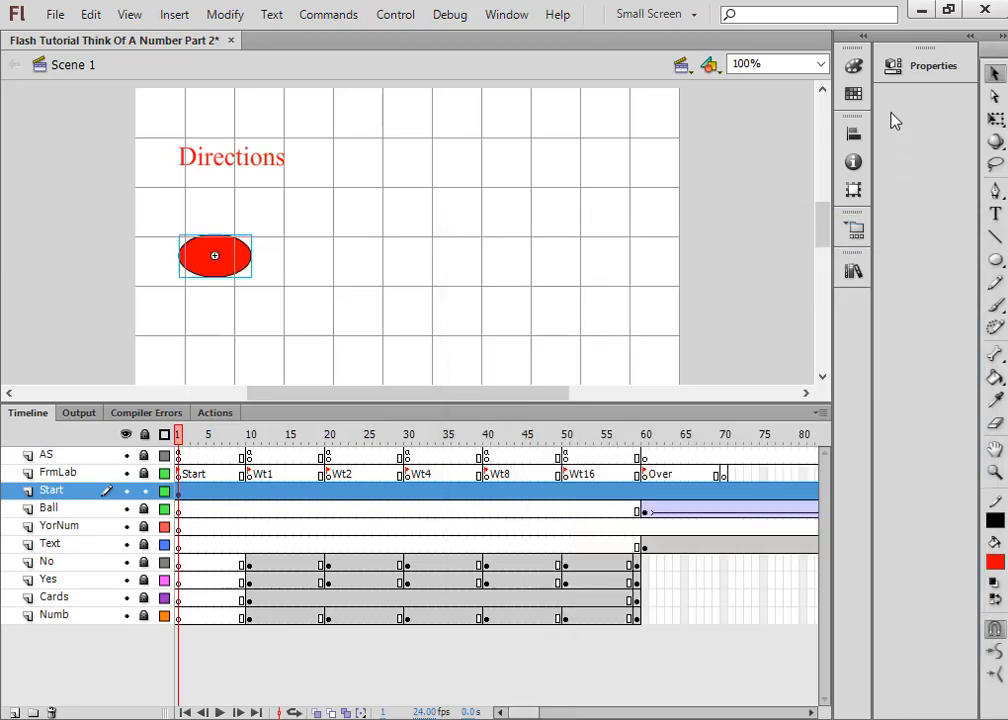
Give the red oval button the instance name Start_btn by pasting the copied name.
click(907, 68)
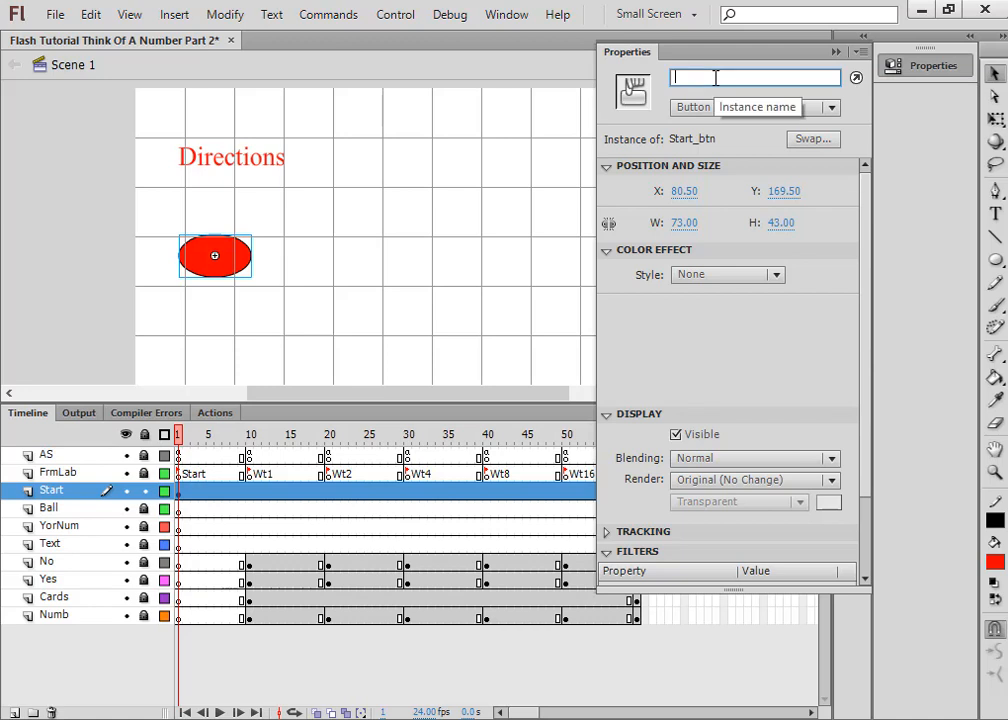
right_click(715, 78)
click(765, 162)
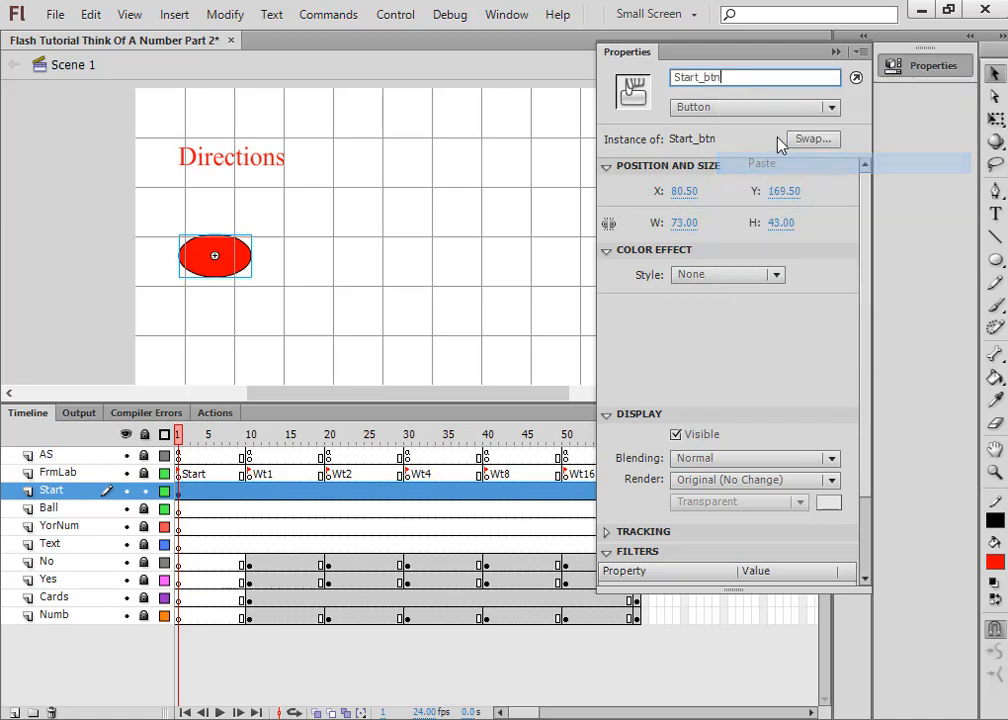
click(836, 51)
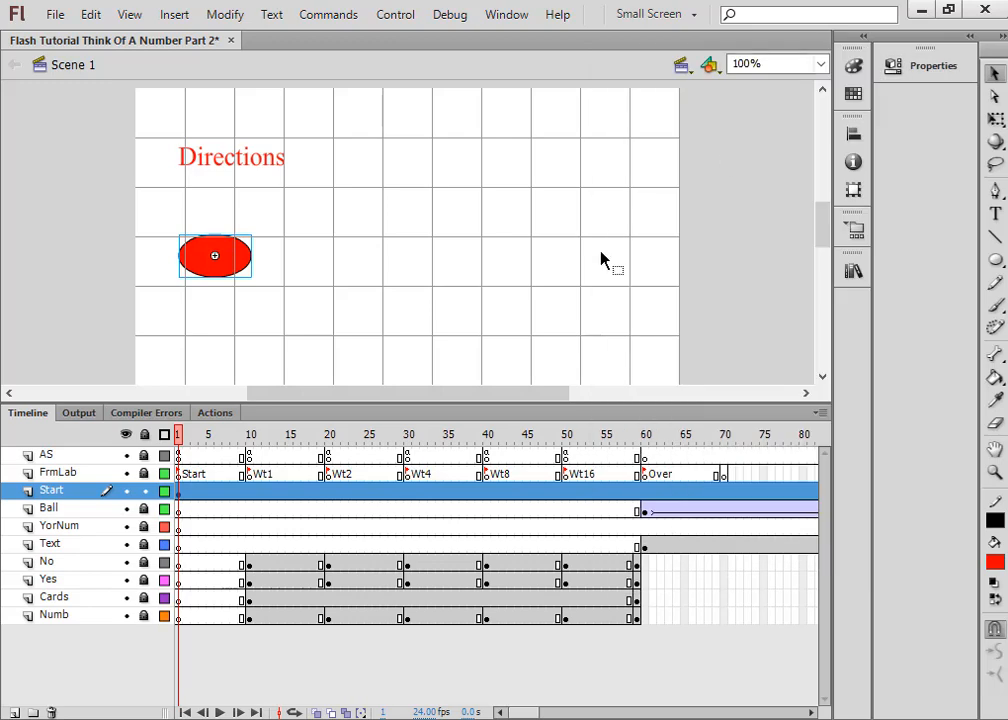
Copy the NoWt1_btn event listener and function header, through the opening brace, from the AS layer's frame 10 script.
click(250, 457)
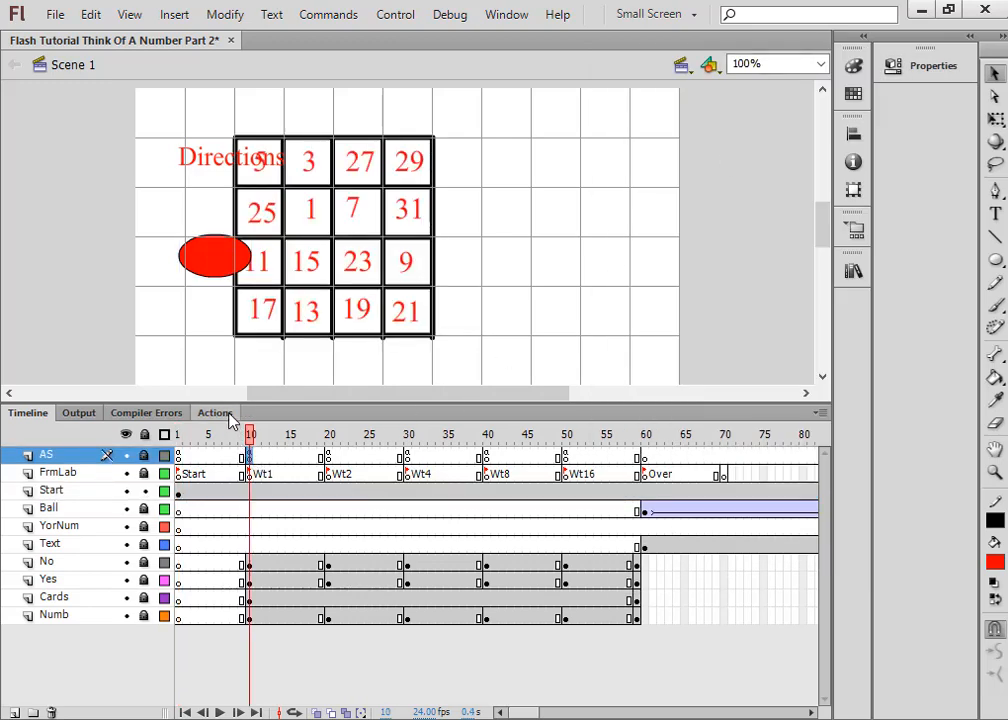
click(220, 413)
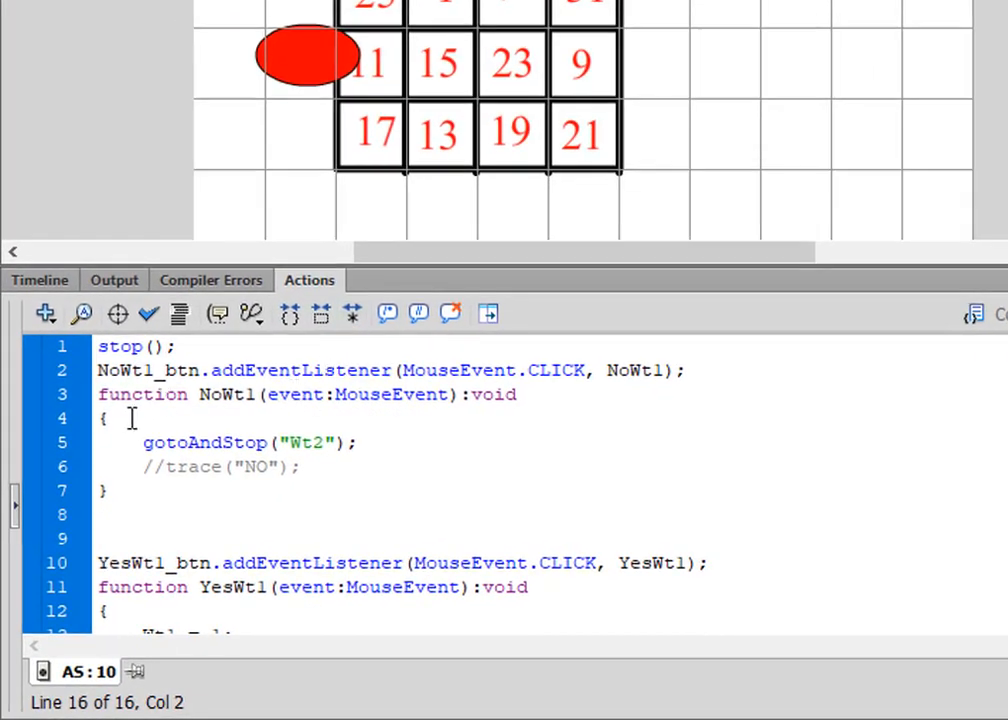
drag(105, 418, 83, 372)
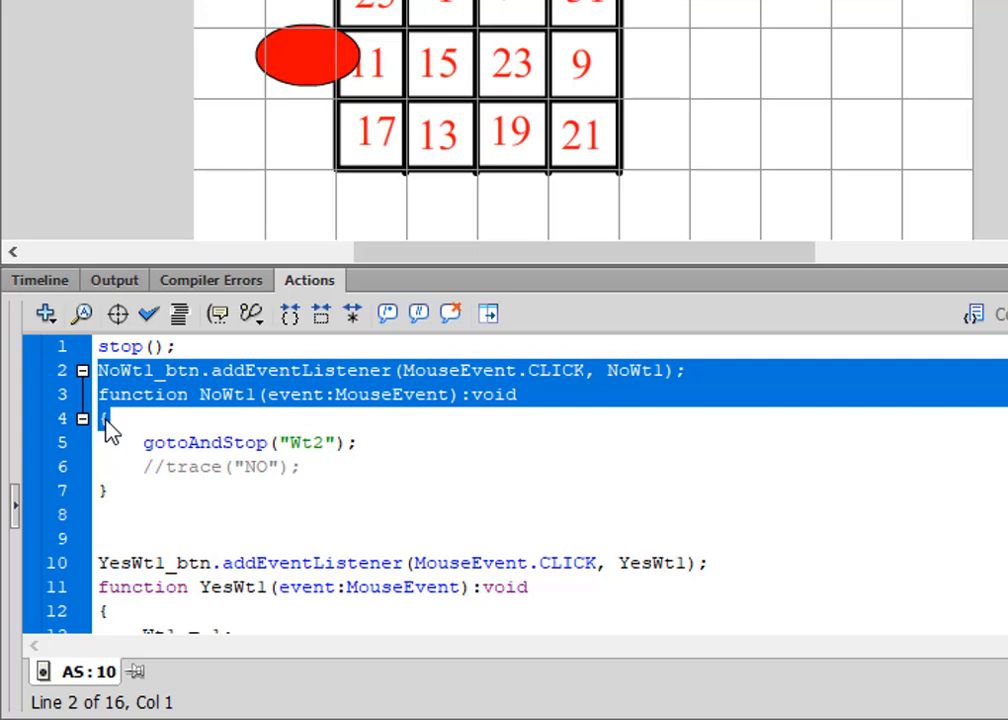
right_click(123, 381)
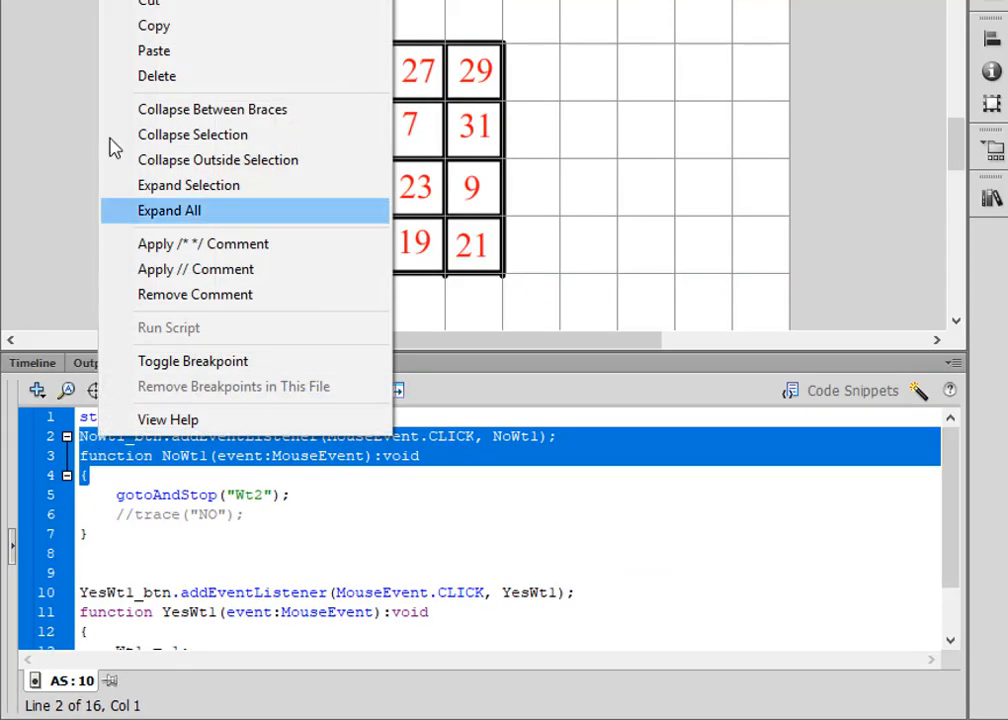
click(120, 26)
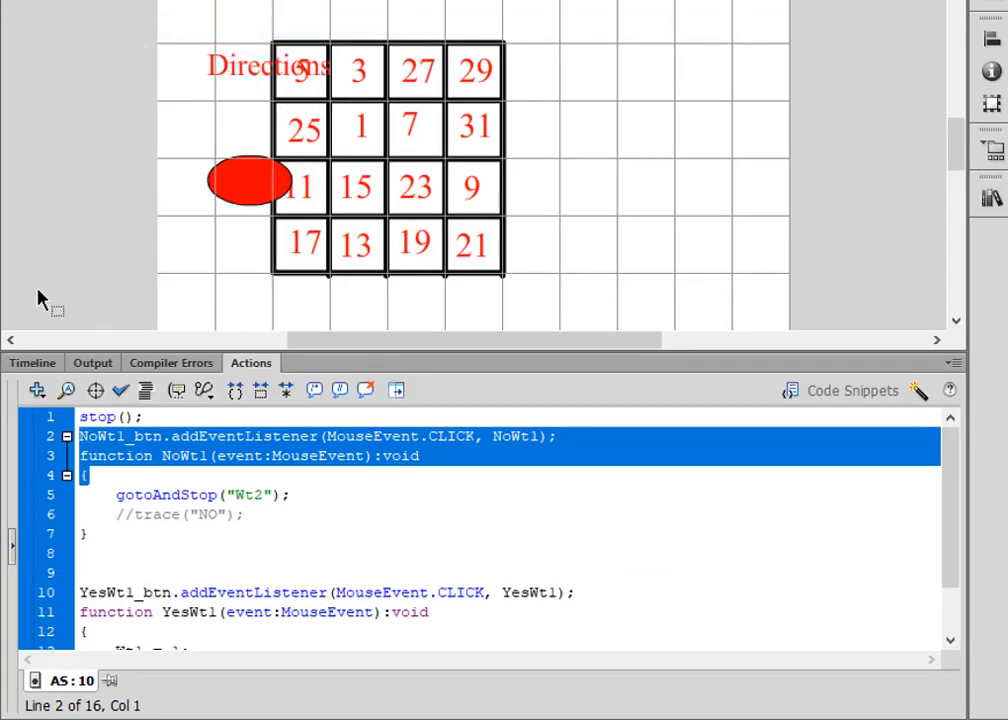
Insert stop(); followed by a blank line above the variable declarations in the AS layer's frame 1 script.
click(28, 366)
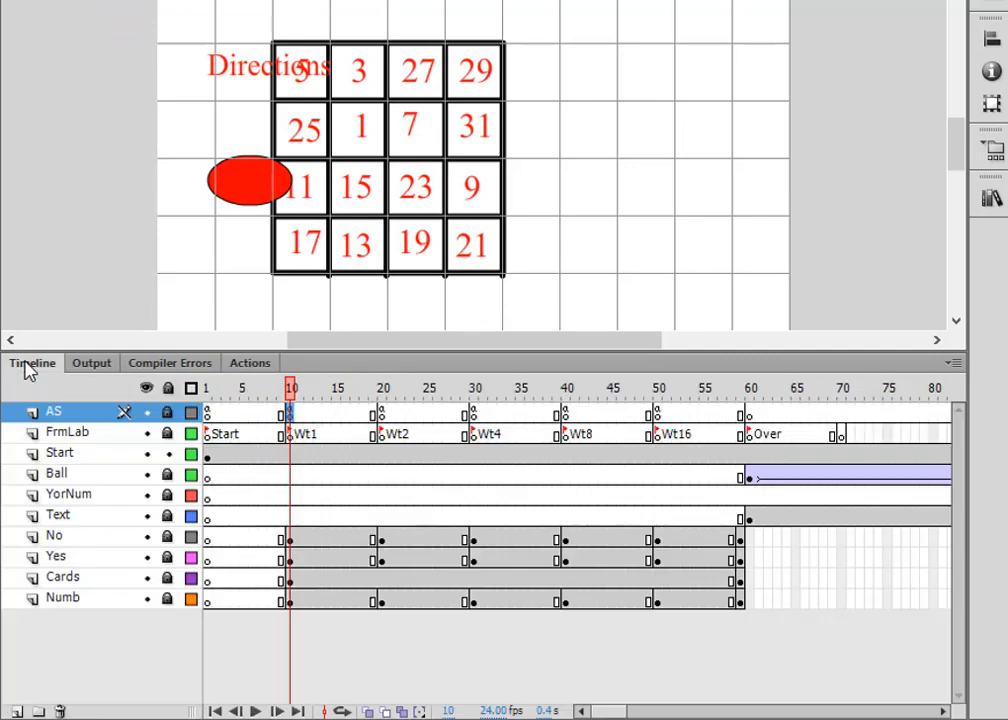
click(206, 389)
click(251, 366)
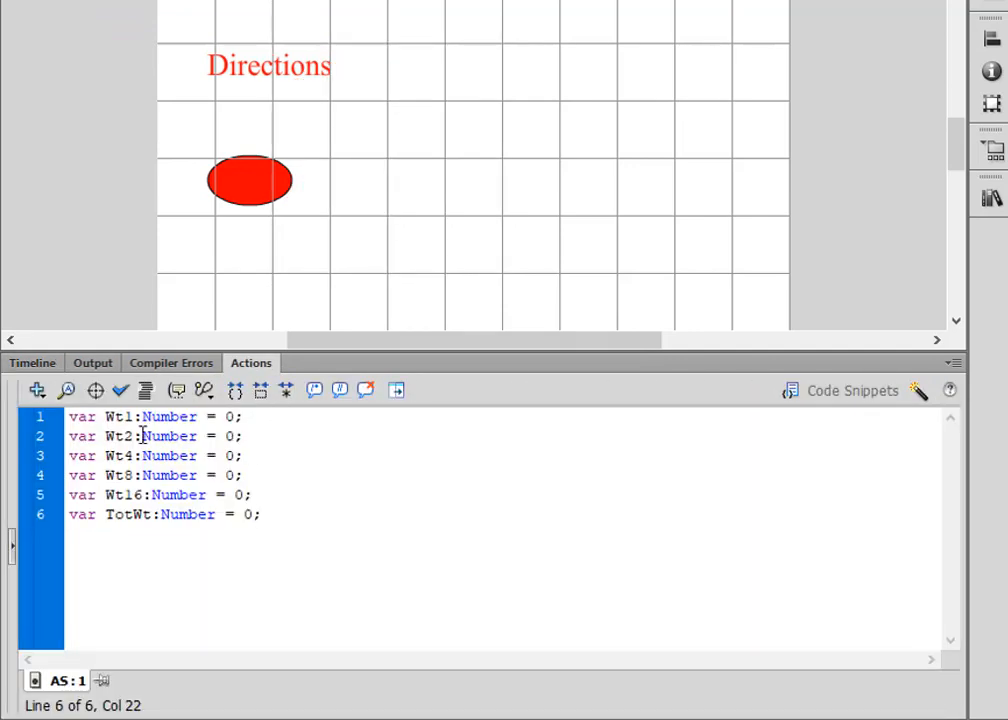
click(71, 416)
key(Return)
key(Return)
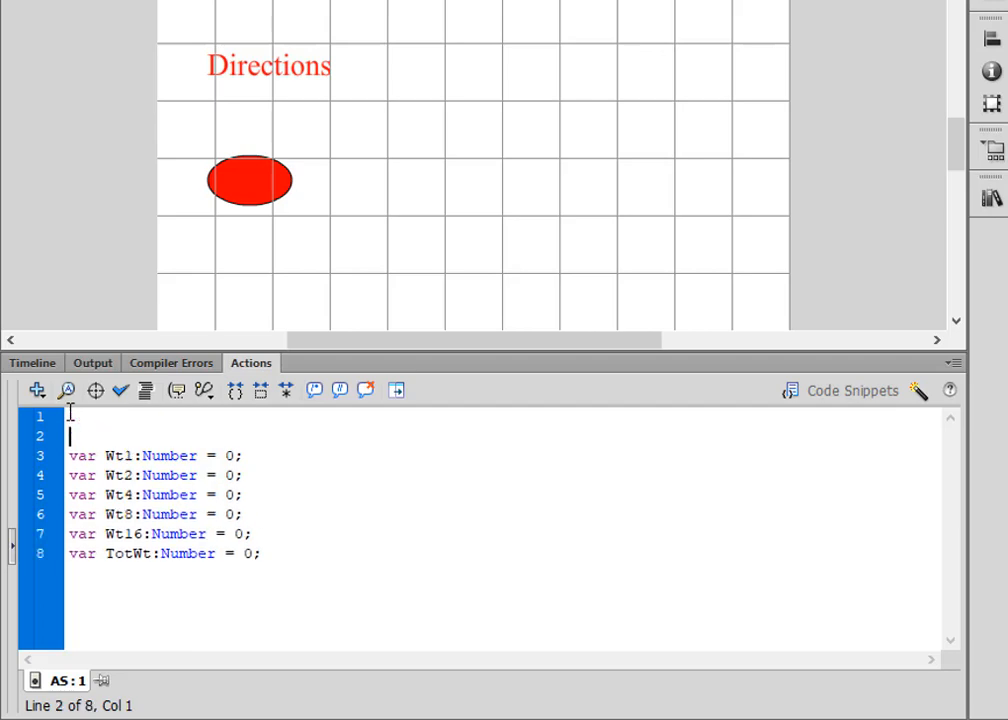
click(70, 417)
text(stop())
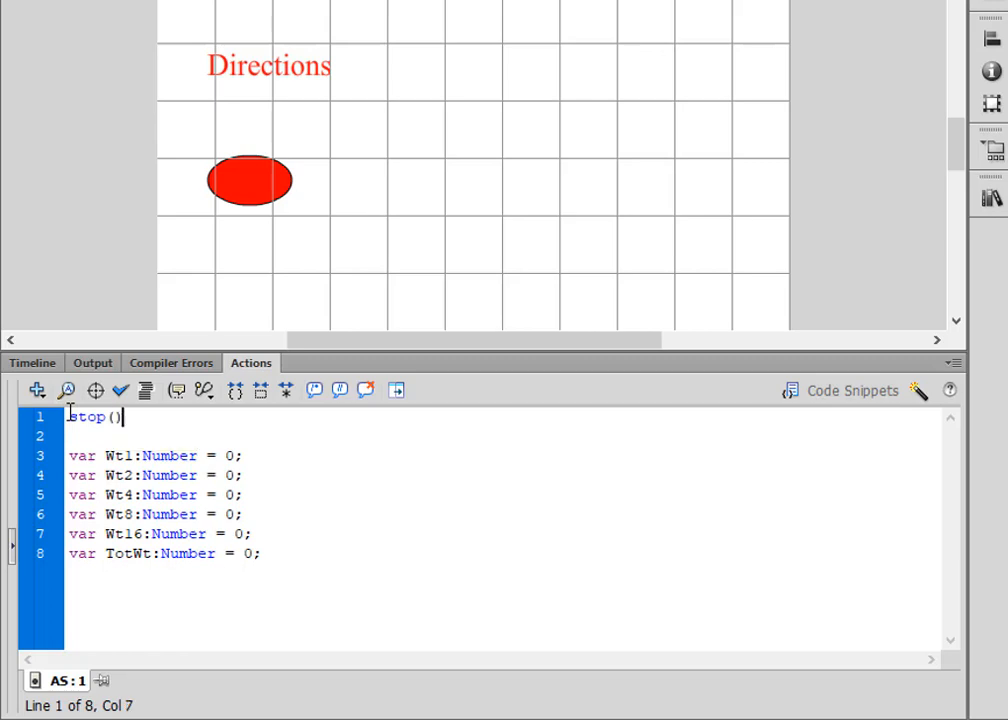
text(;)
Paste the copied listener code below the TotWt declaration in the frame 1 script, leaving two blank lines between.
click(263, 553)
key(Return)
key(Return)
key(Return)
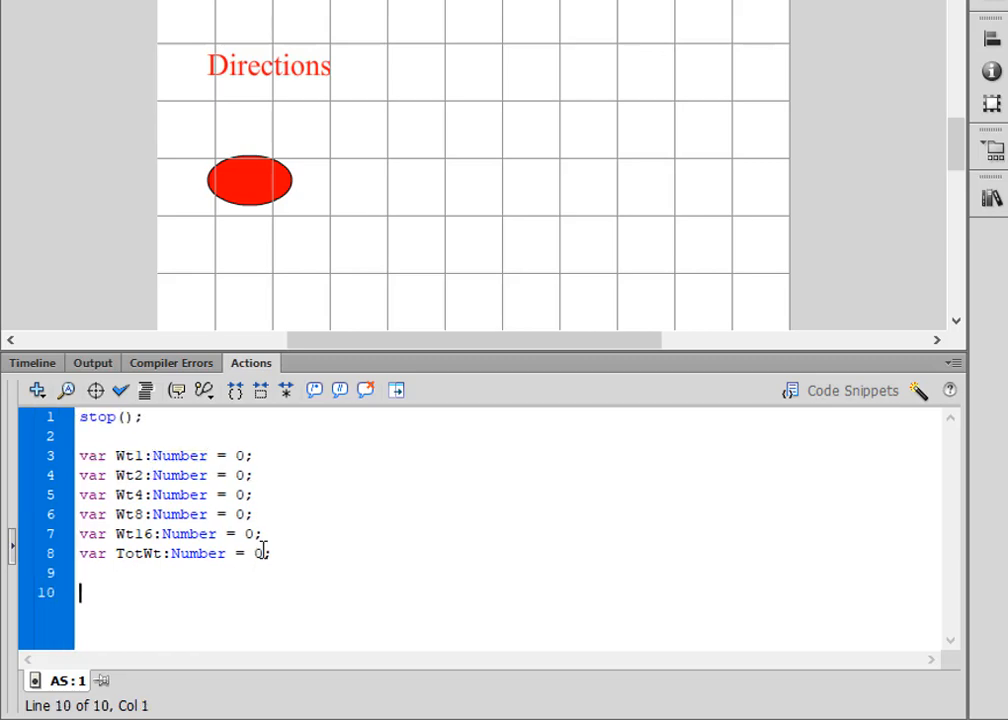
right_click(108, 620)
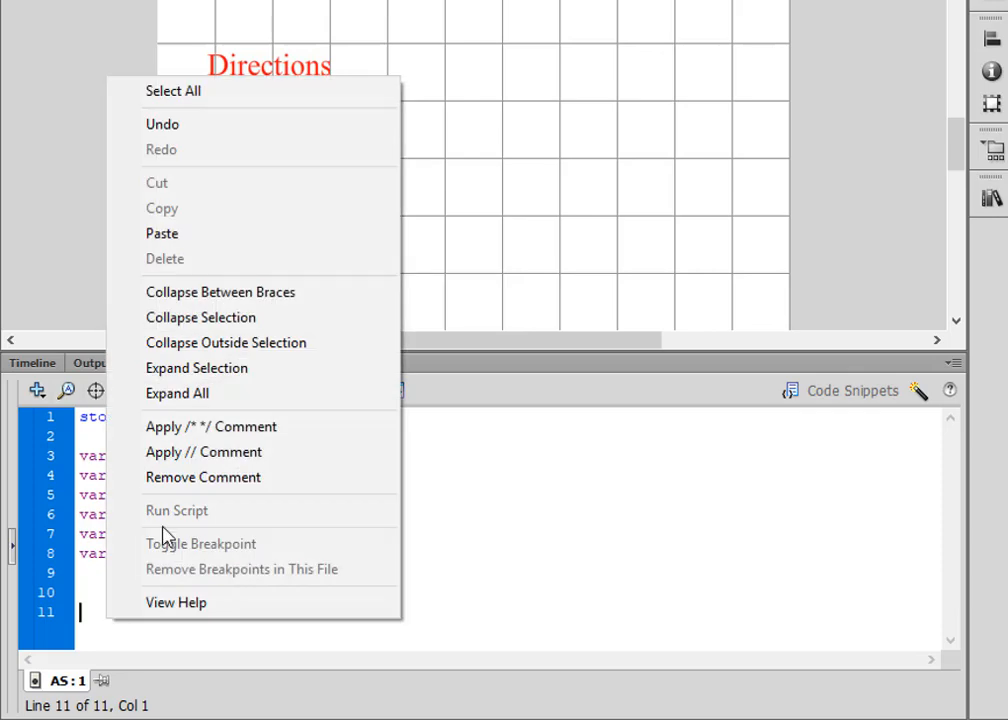
click(187, 243)
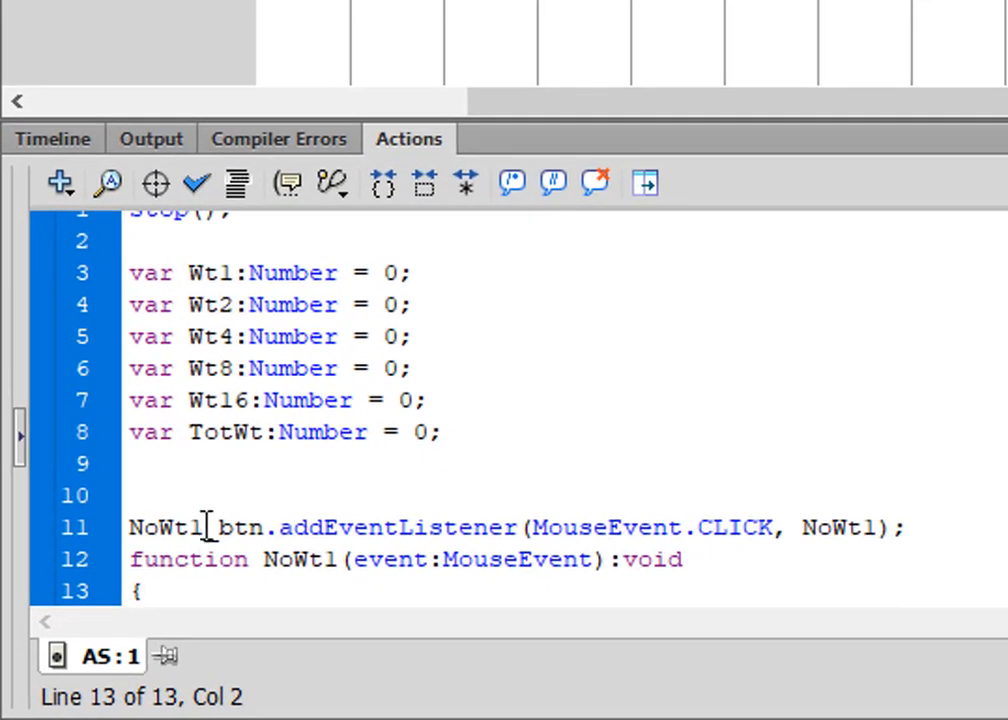
Change the button name in the pasted addEventListener line from NoWt1_btn to Start_btn.
drag(130, 600, 90, 596)
drag(144, 512, 130, 515)
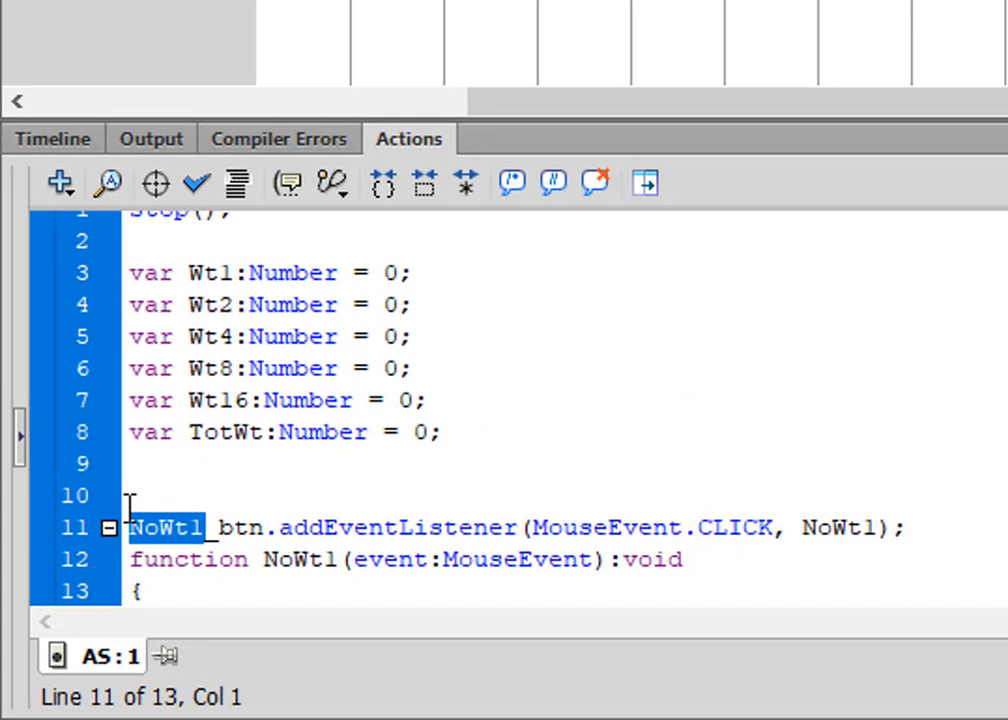
text(s)
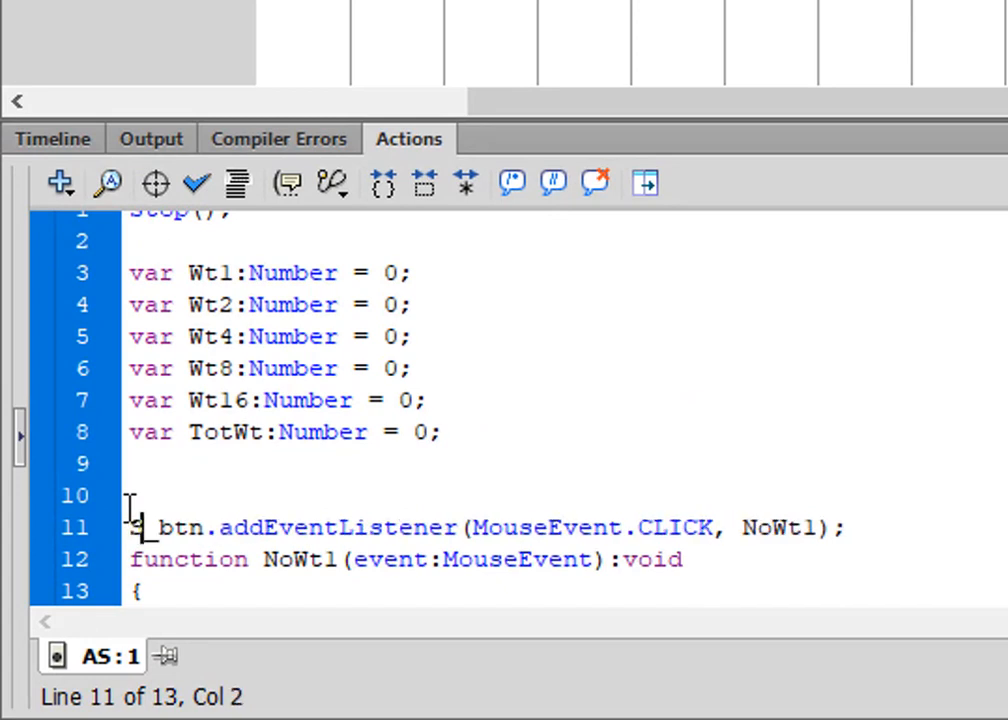
text(tart)
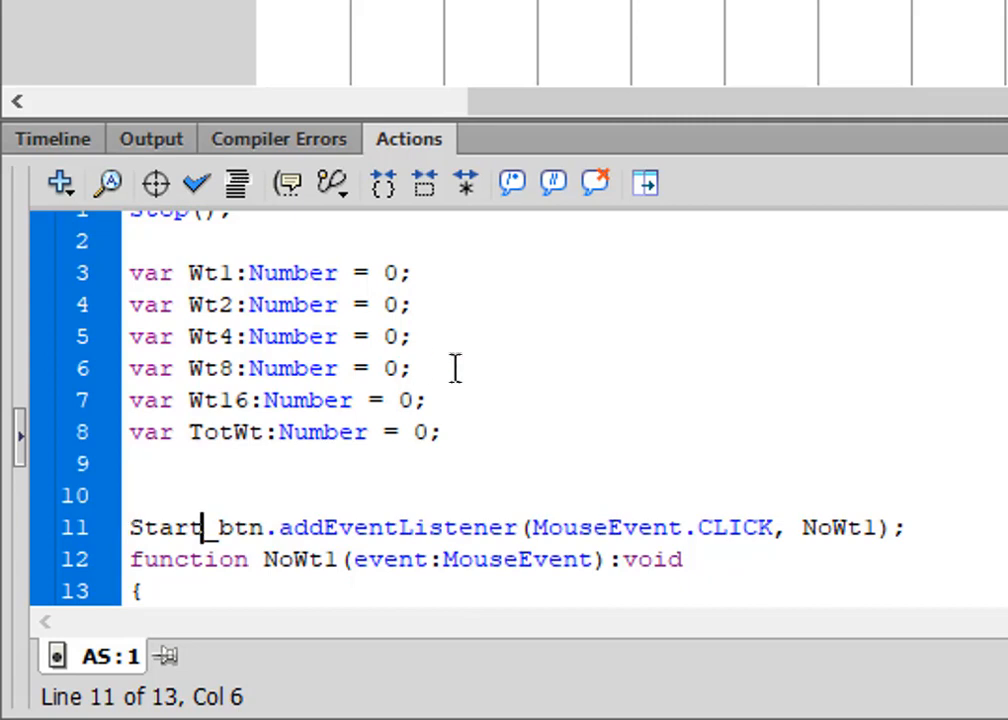
Rename the handler from NoWt1 to Start in both the Start_btn listener line and the function declaration.
drag(870, 527, 803, 515)
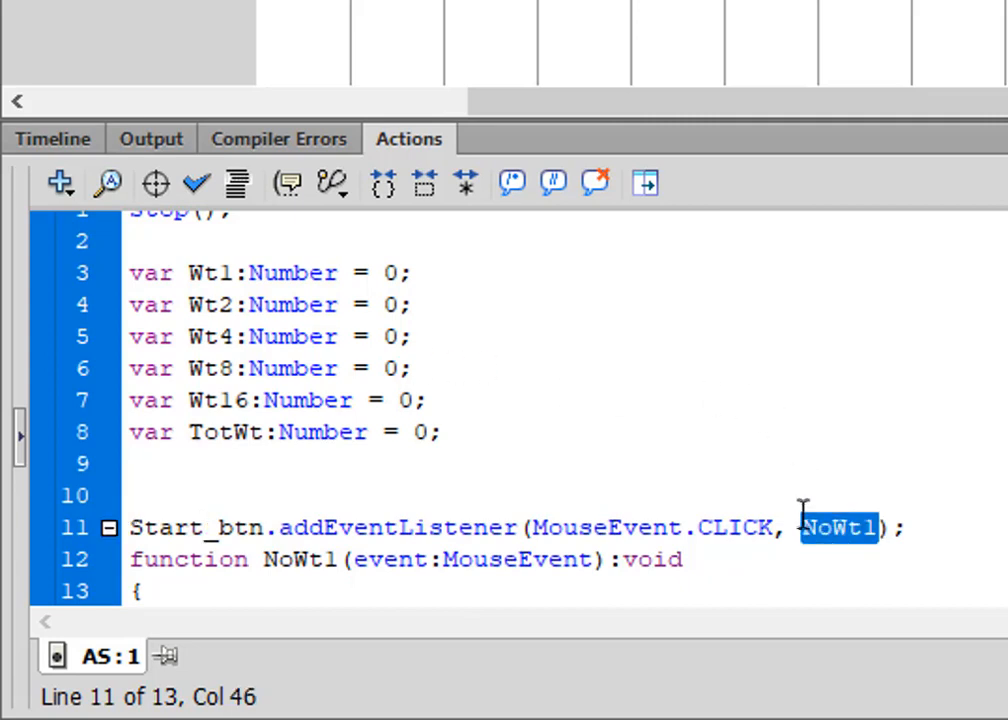
text(S)
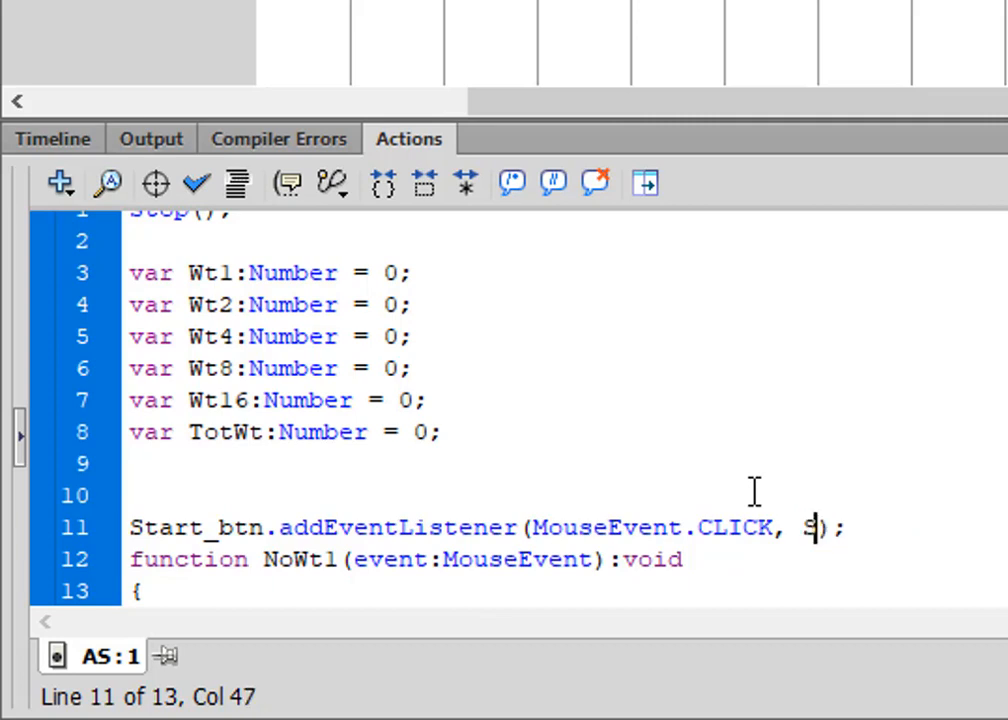
text(tart)
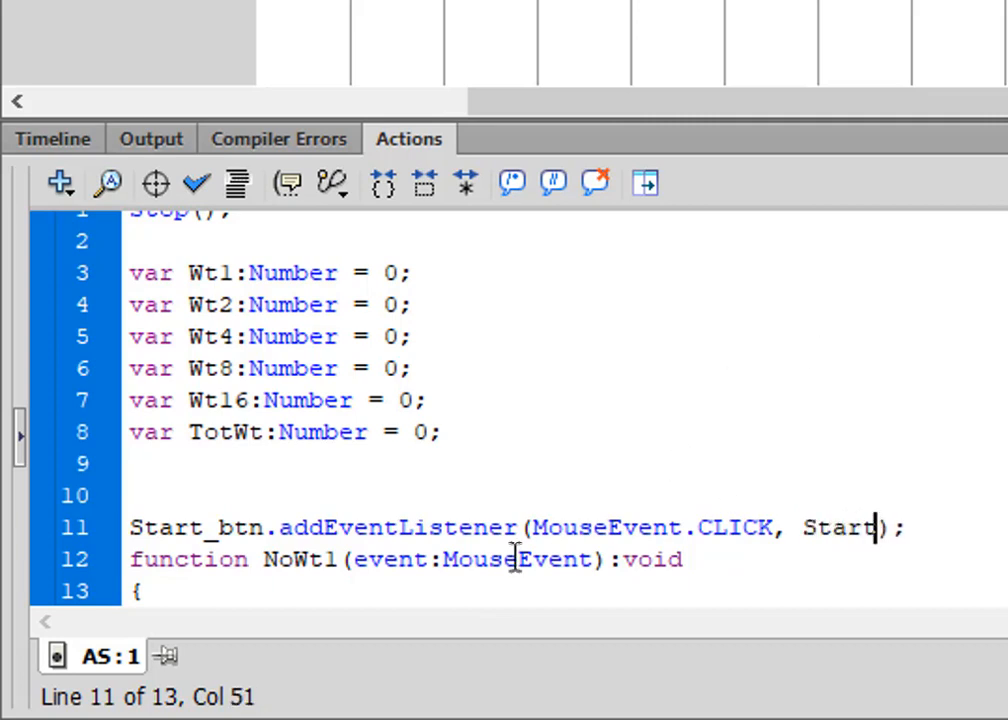
drag(341, 562, 266, 562)
text(S)
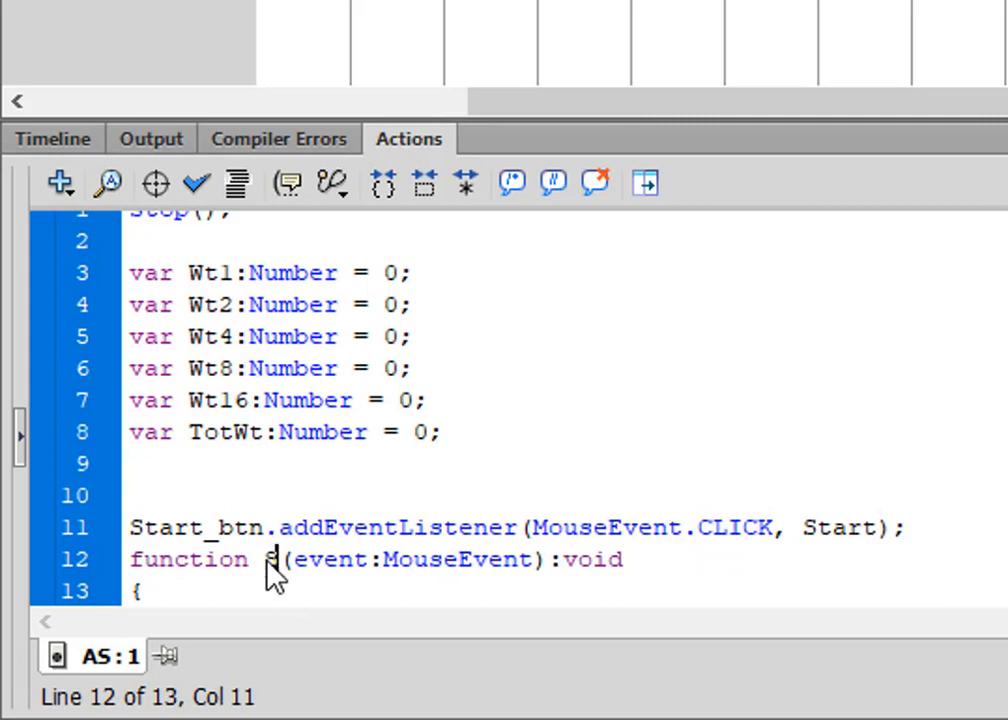
text(tart)
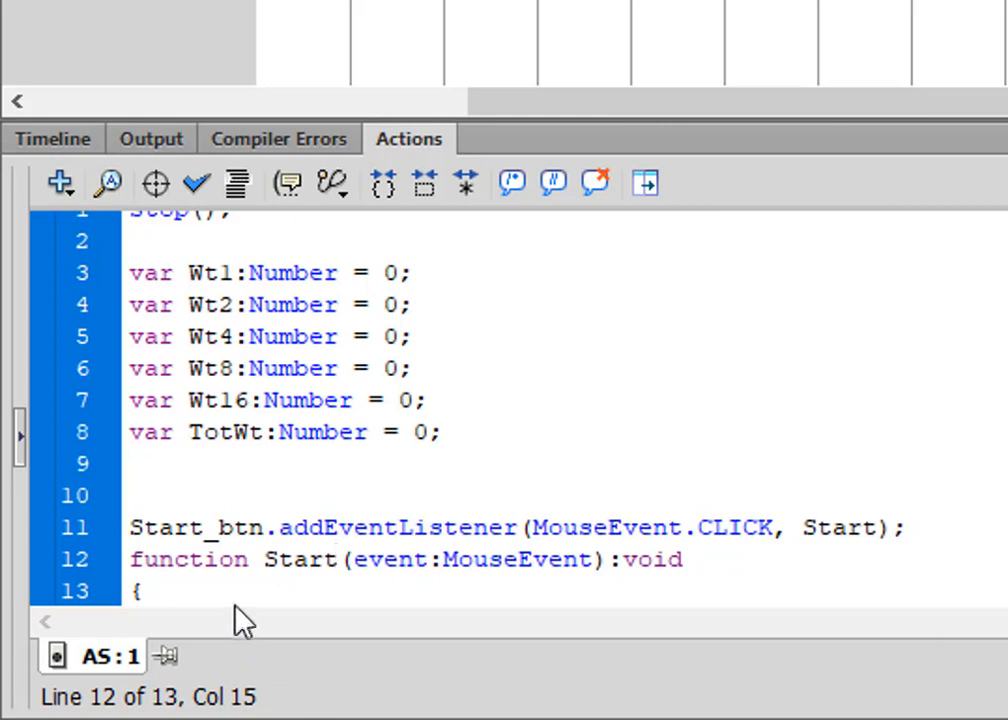
Add the statement gotoAndStop(Wt1); inside the braces of the Start function in the frame 1 script.
click(191, 600)
key(Return)
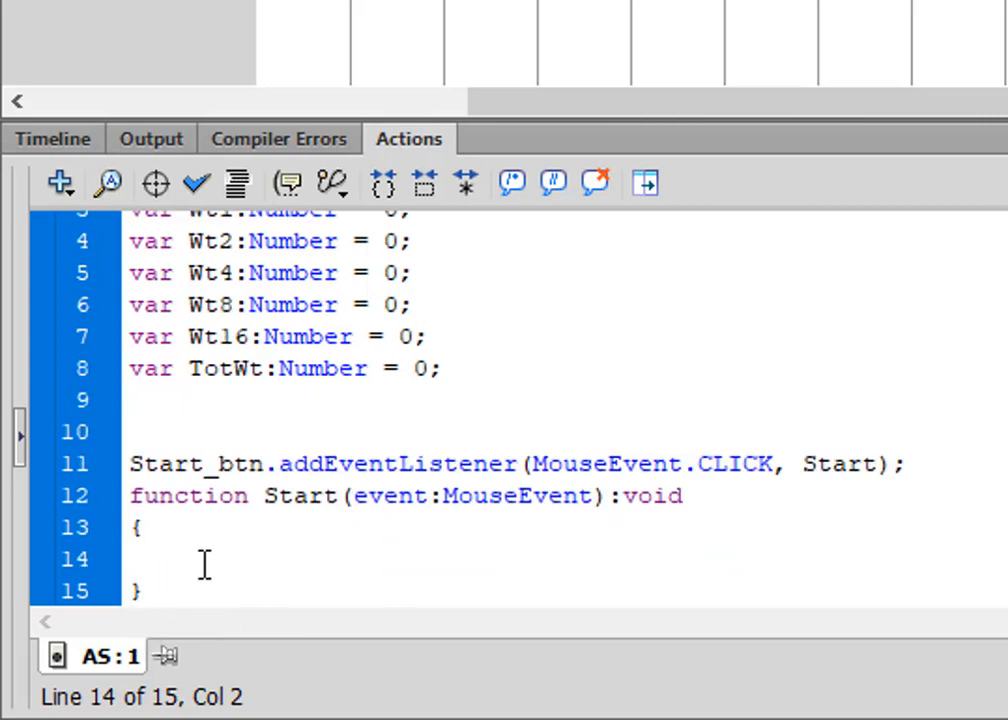
text(gotoAnd)
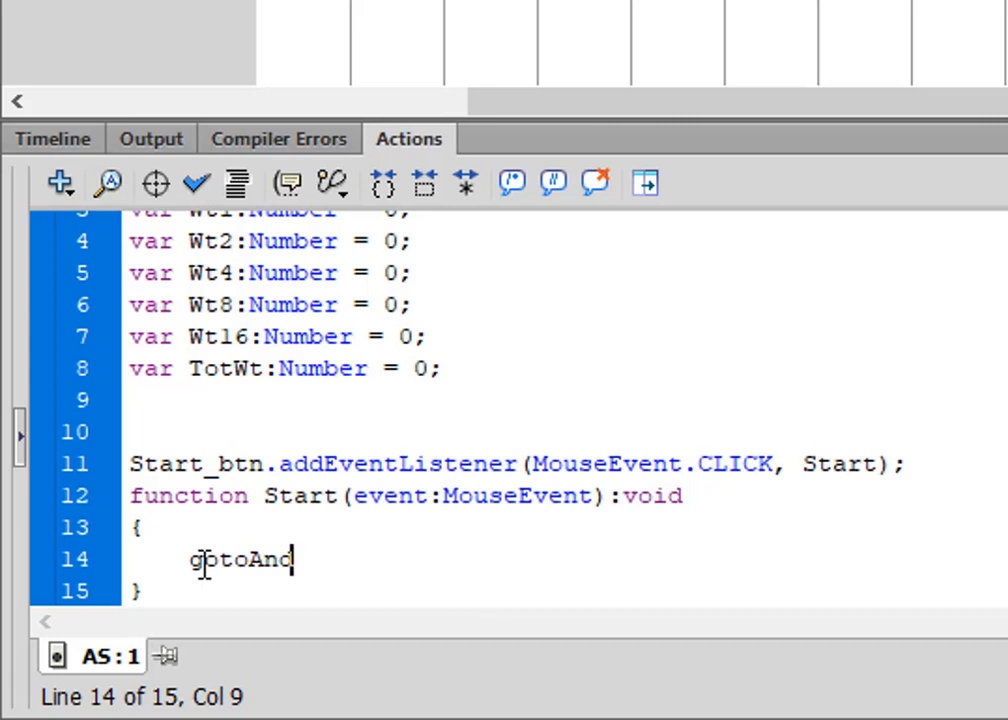
text(St)
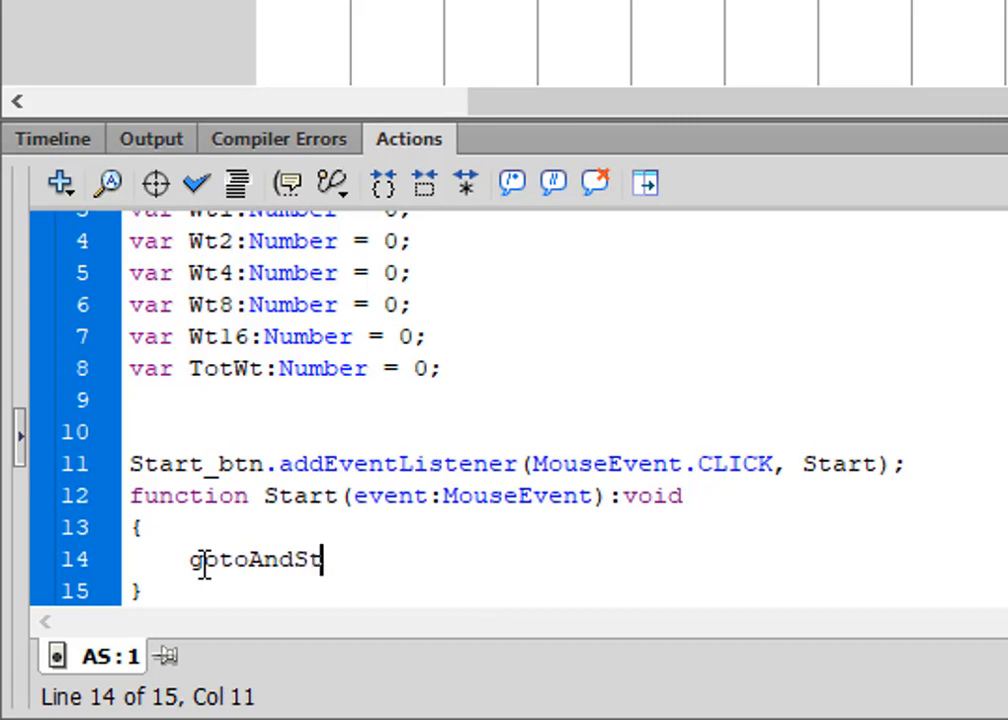
text(op)
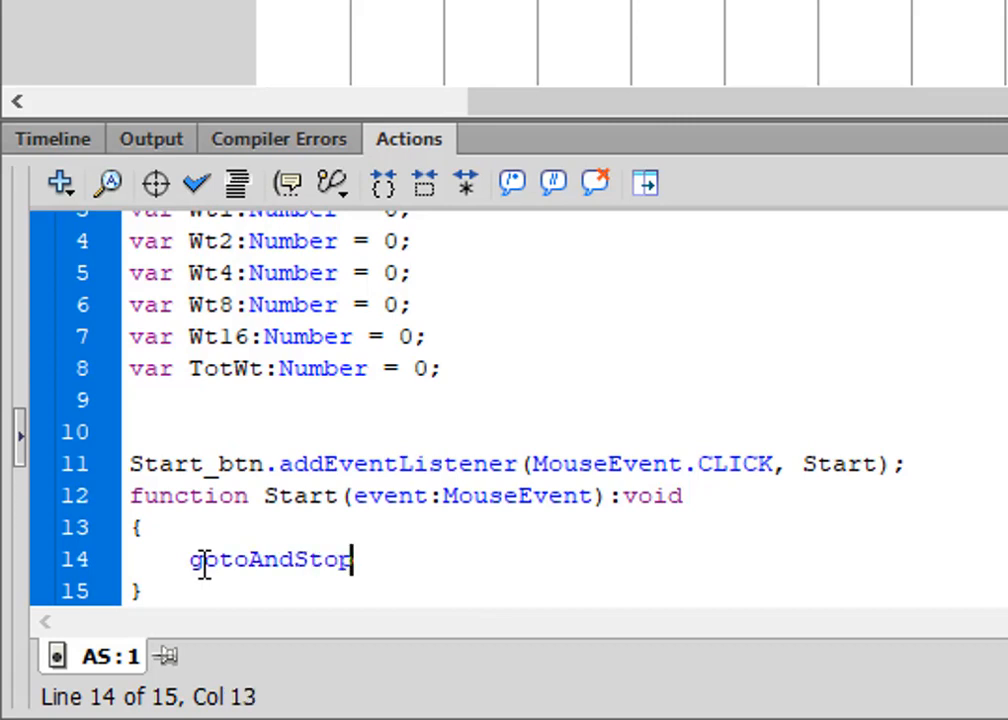
text(()
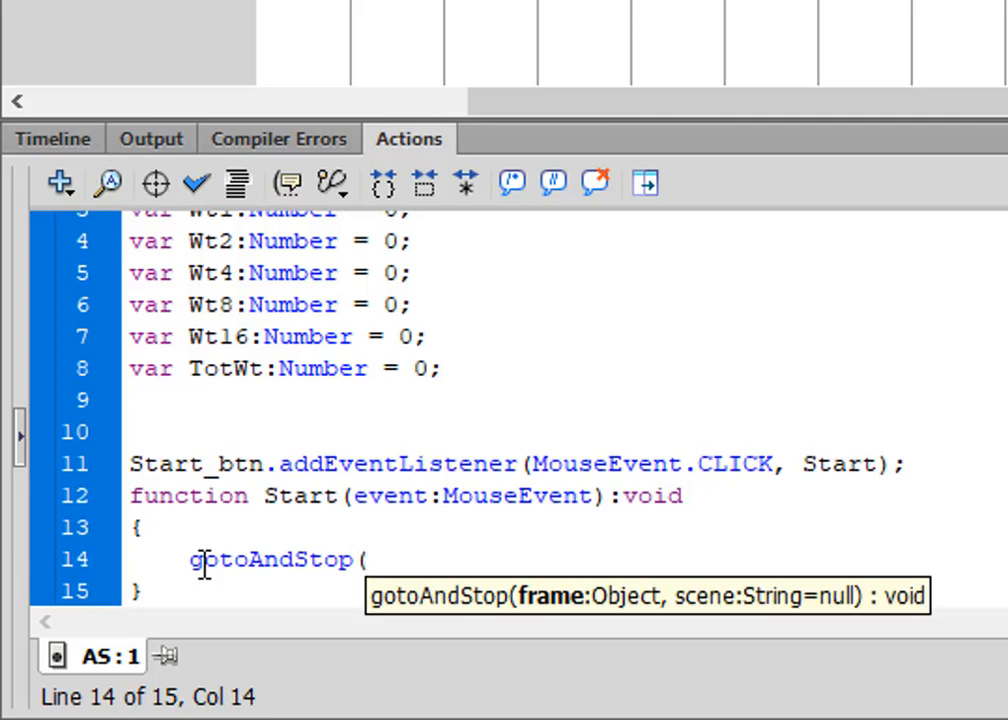
text(Wt)
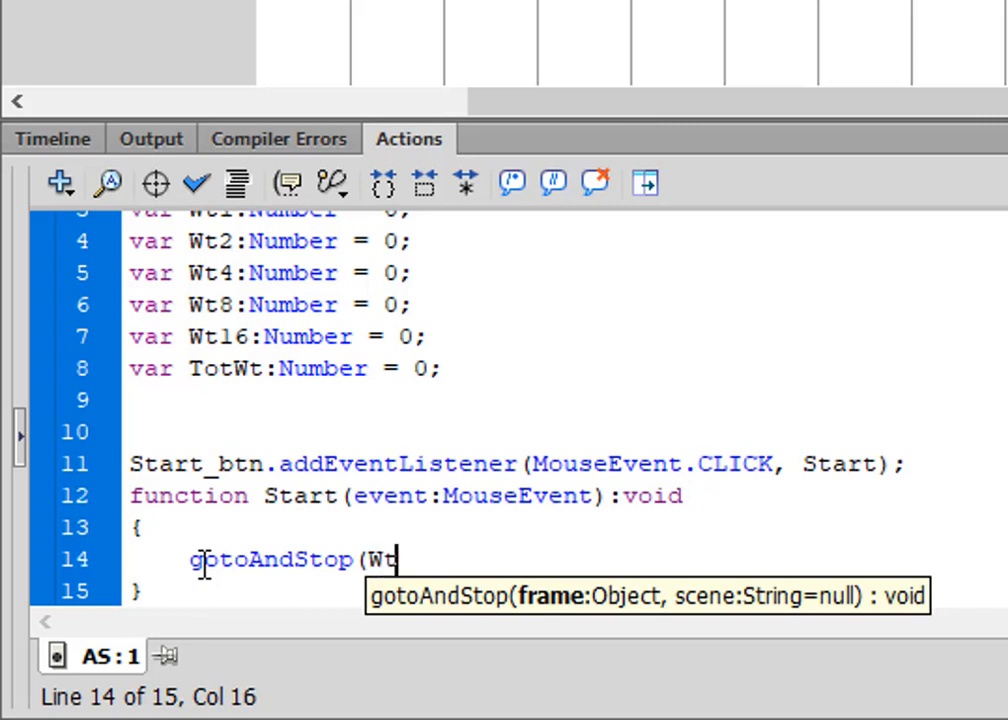
text(1)
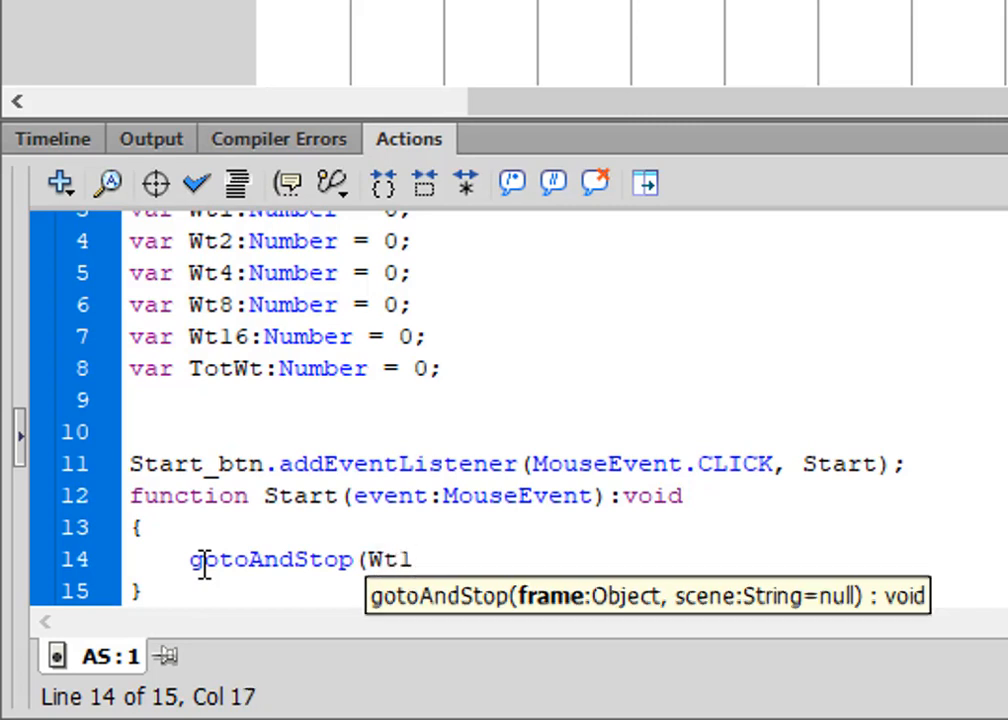
text();)
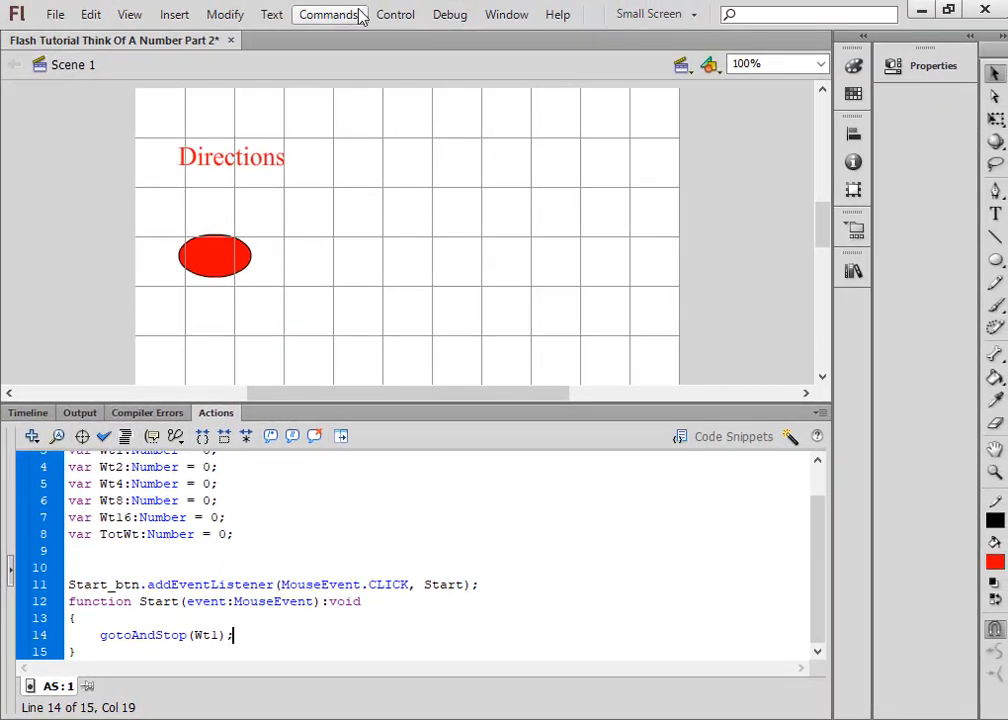
Test the movie with the new Start function and close the preview.
click(398, 18)
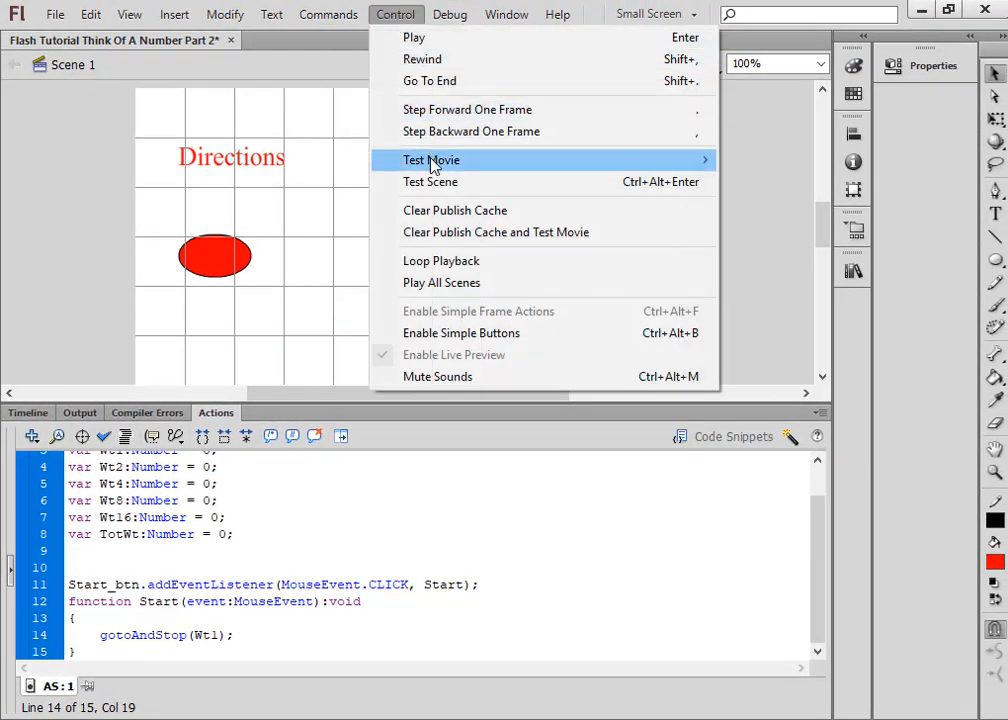
mouse_move(433, 166)
click(270, 281)
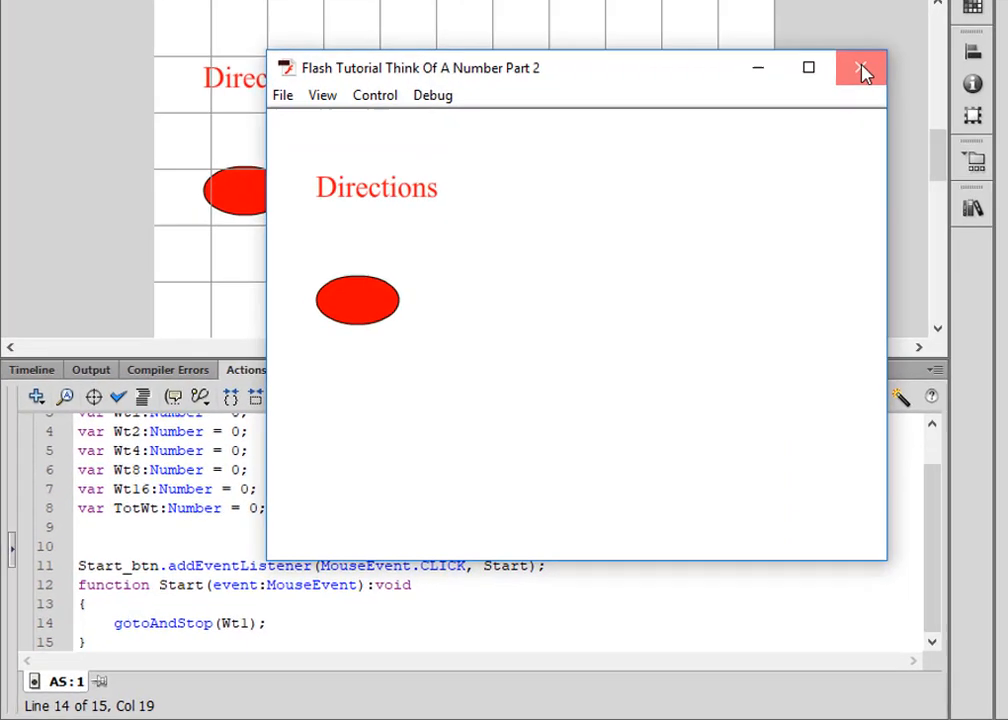
click(755, 147)
Enclose the Wt1 frame label in double quotation marks in the Start function's gotoAndStop call.
click(350, 568)
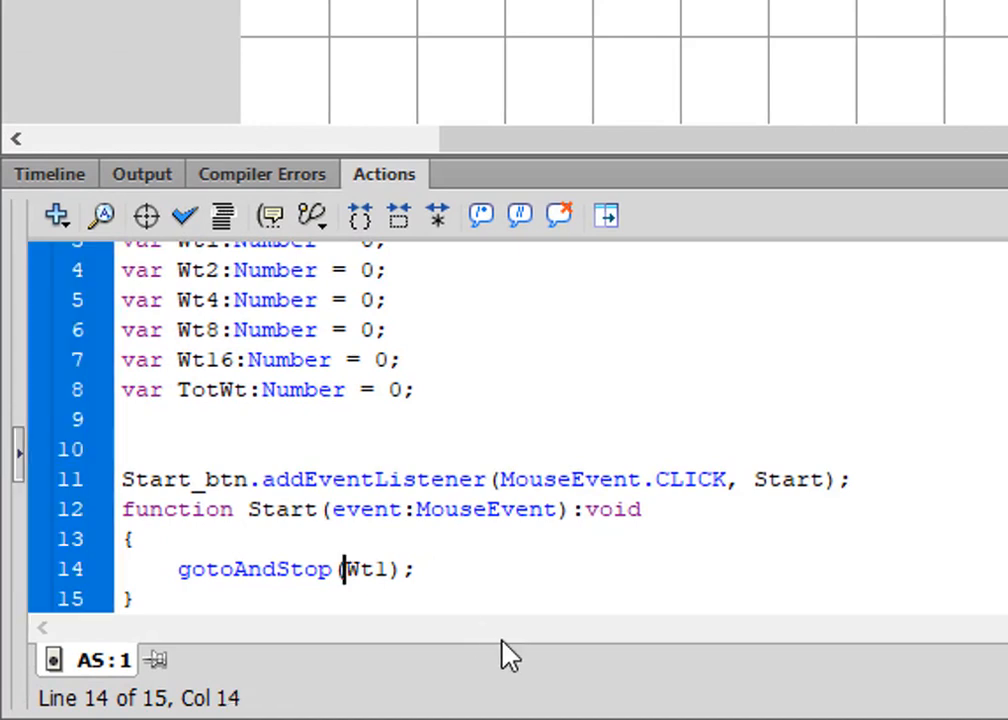
text(")
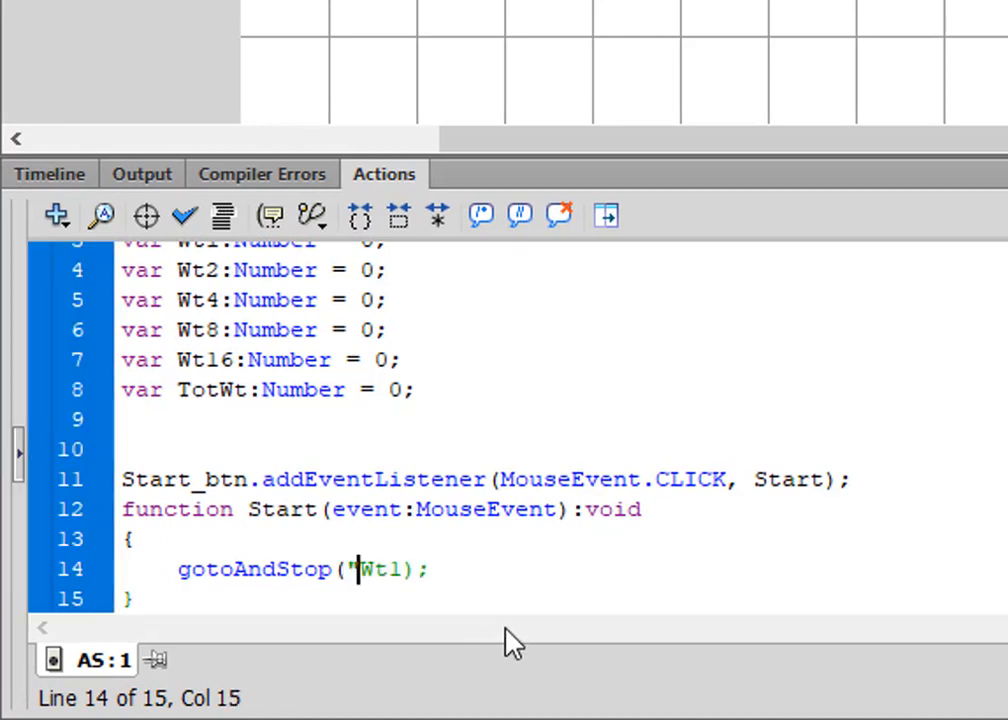
click(401, 569)
text(")
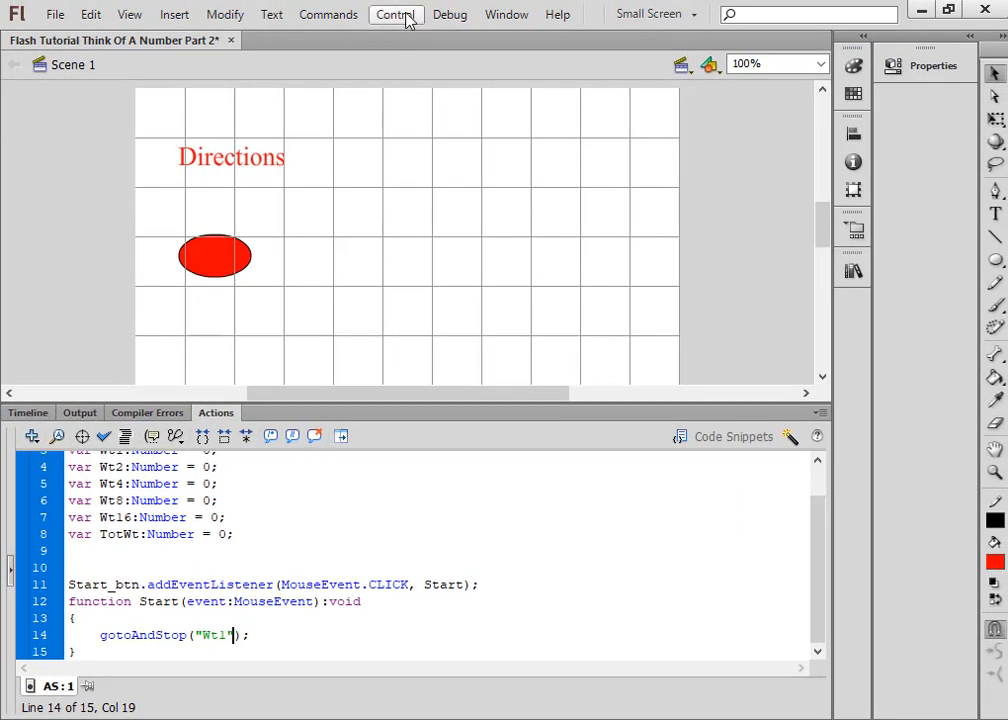
Test the movie again, try the red oval start button in the preview, and close the preview.
click(396, 14)
mouse_move(409, 170)
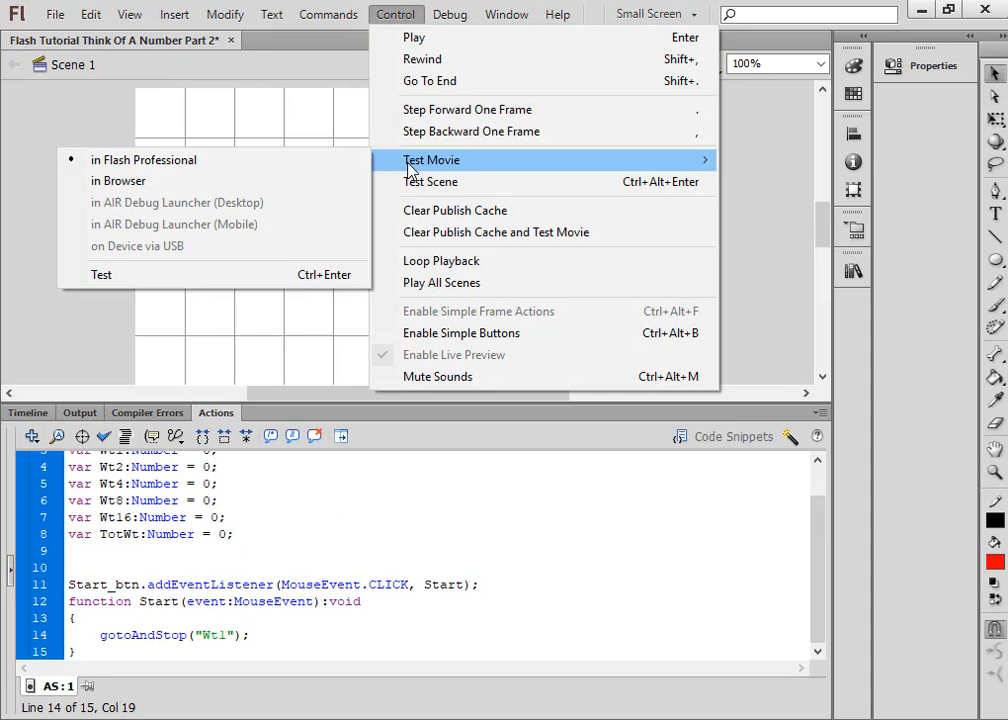
click(294, 274)
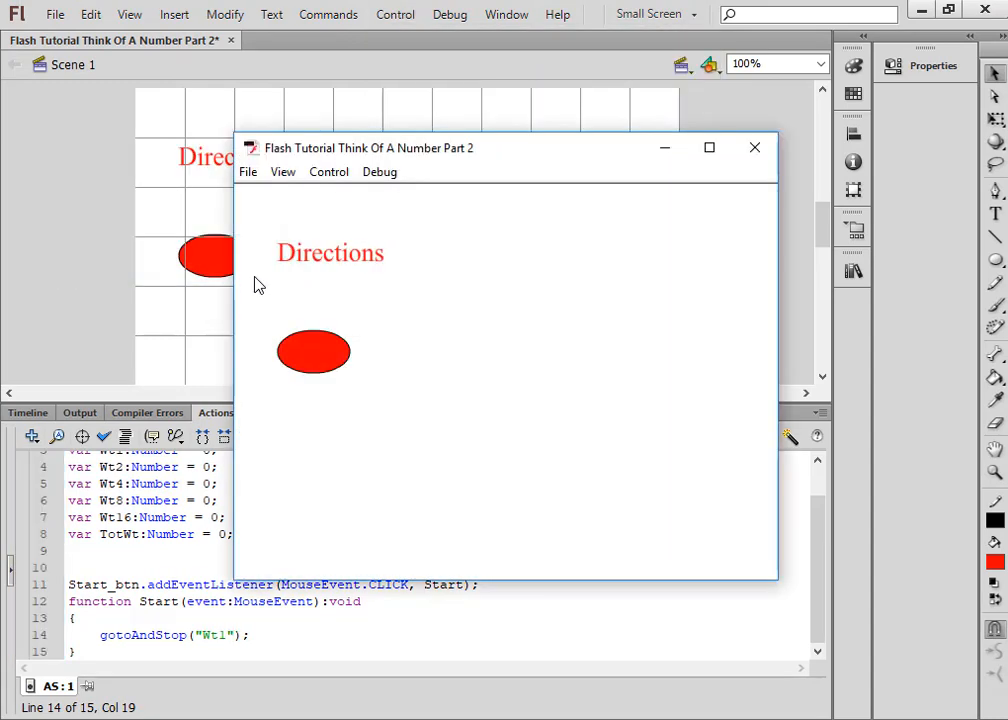
click(314, 352)
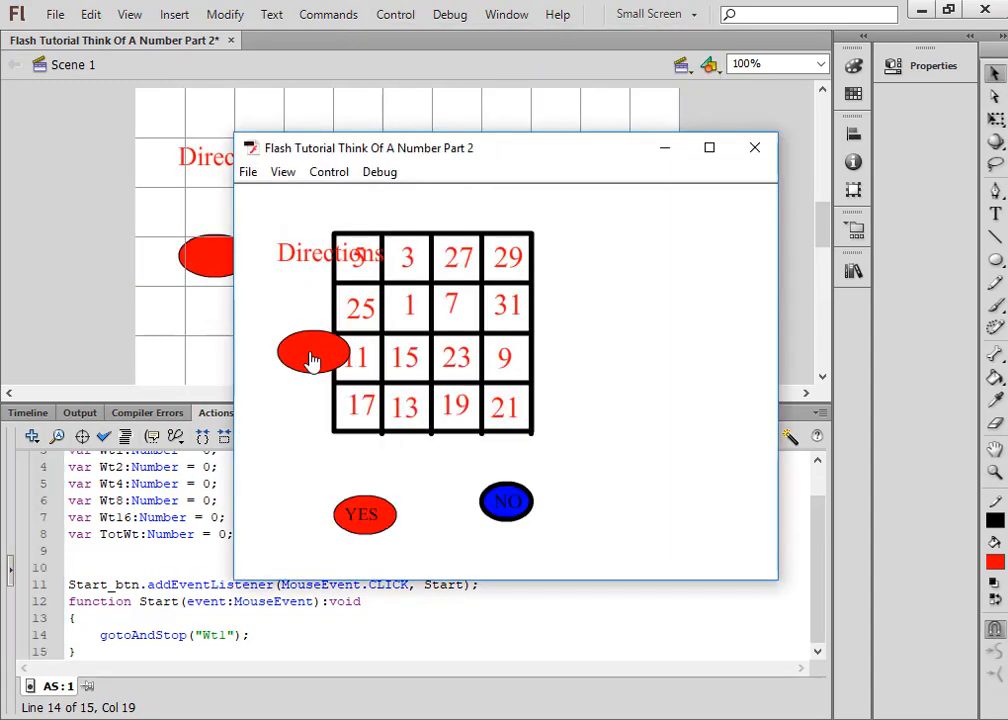
click(755, 147)
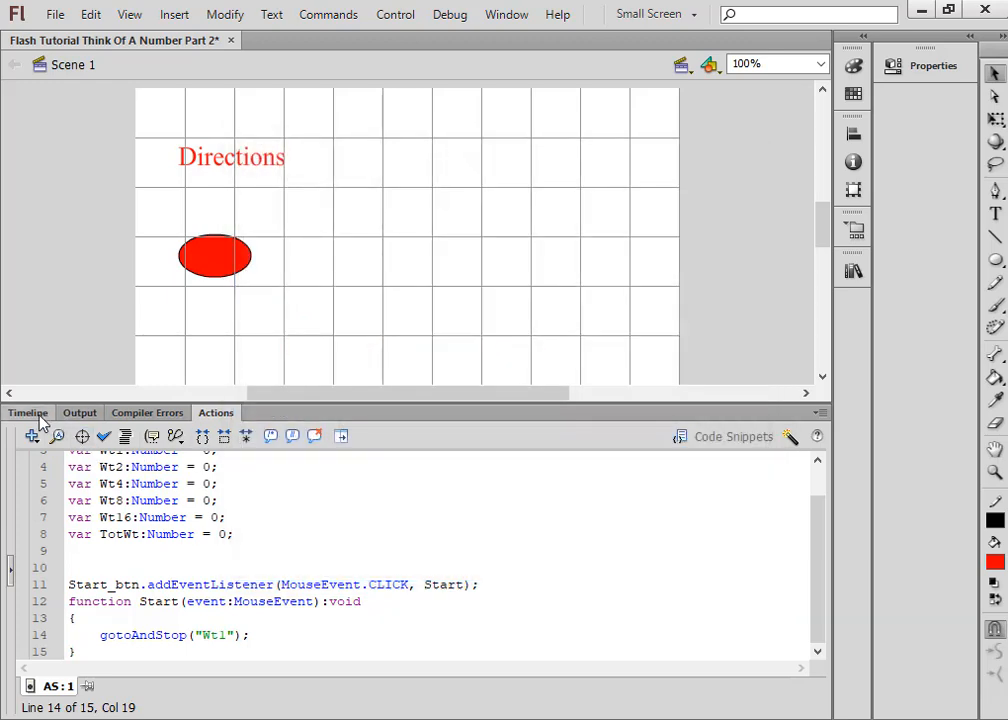
Insert a keyframe at frame 9 of the Start layer and remove the run of frames from frame 10 to about 157.
click(28, 413)
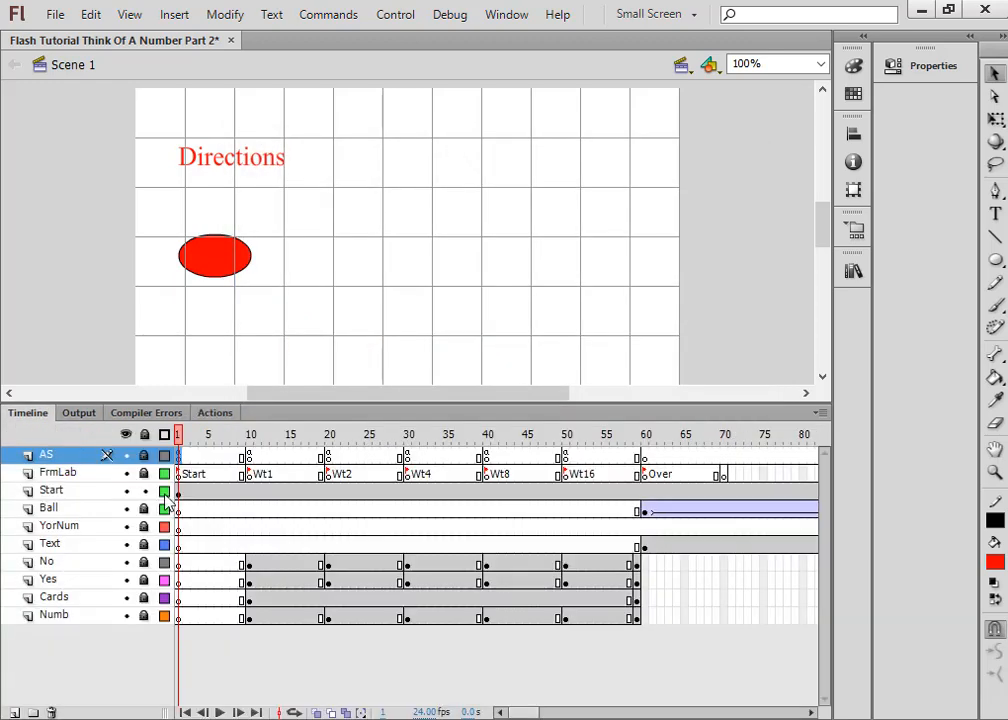
click(244, 494)
right_click(246, 494)
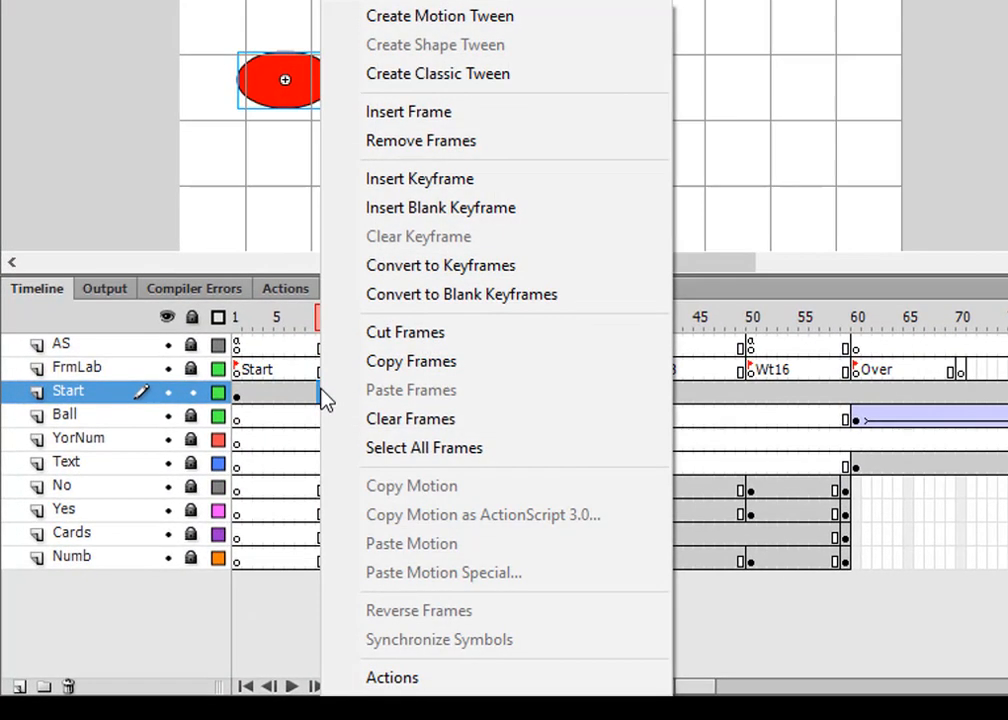
click(412, 180)
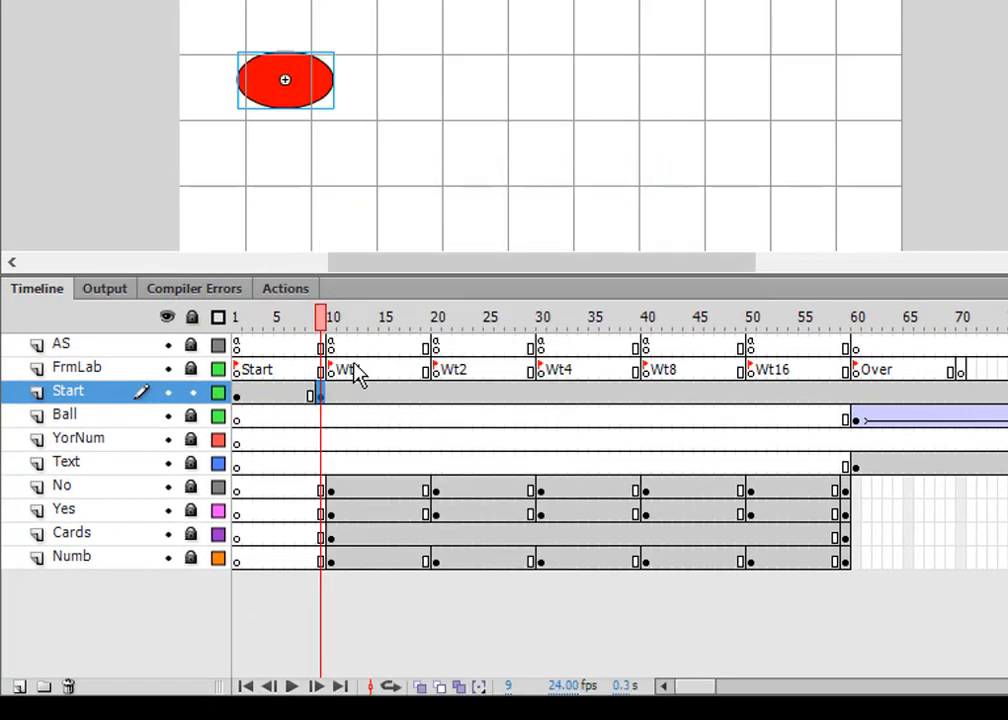
drag(333, 395, 944, 383)
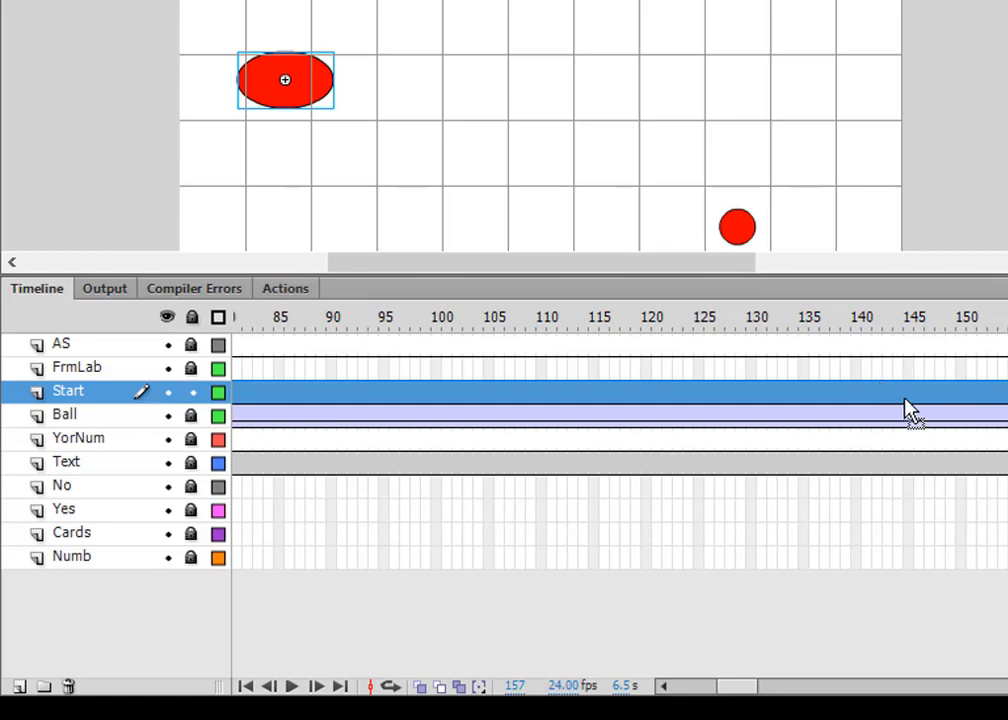
right_click(808, 392)
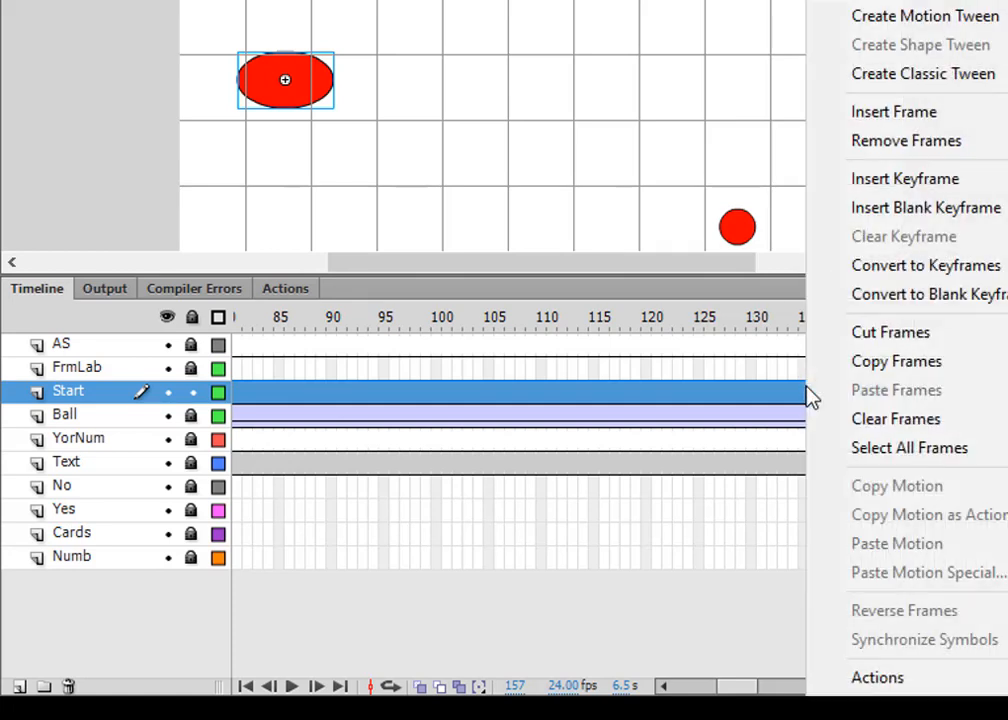
click(893, 143)
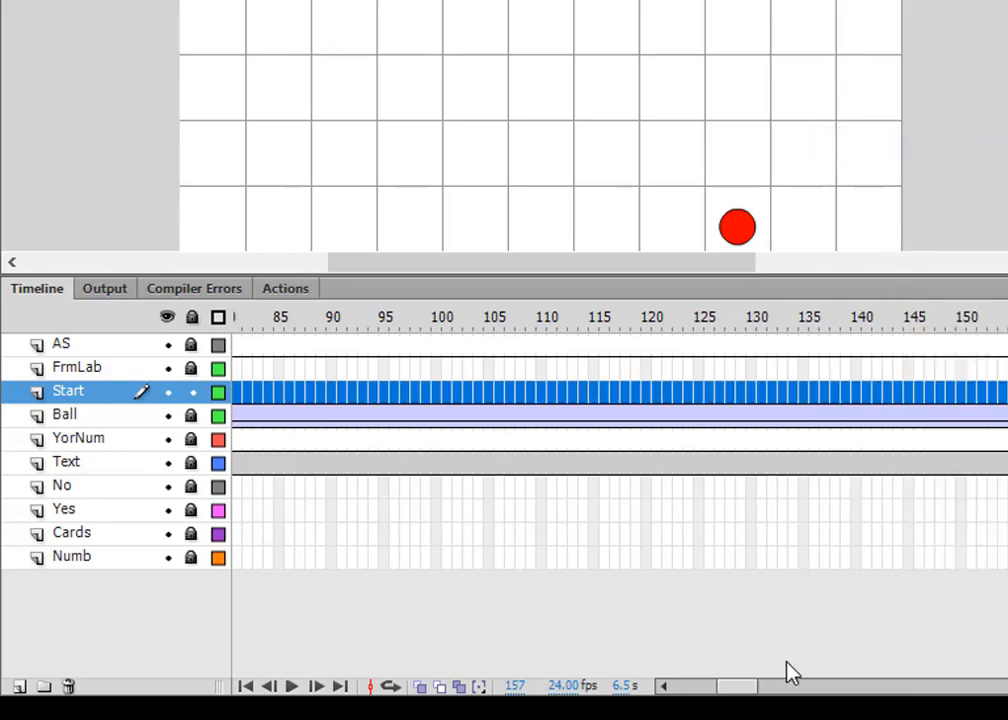
drag(742, 688, 697, 690)
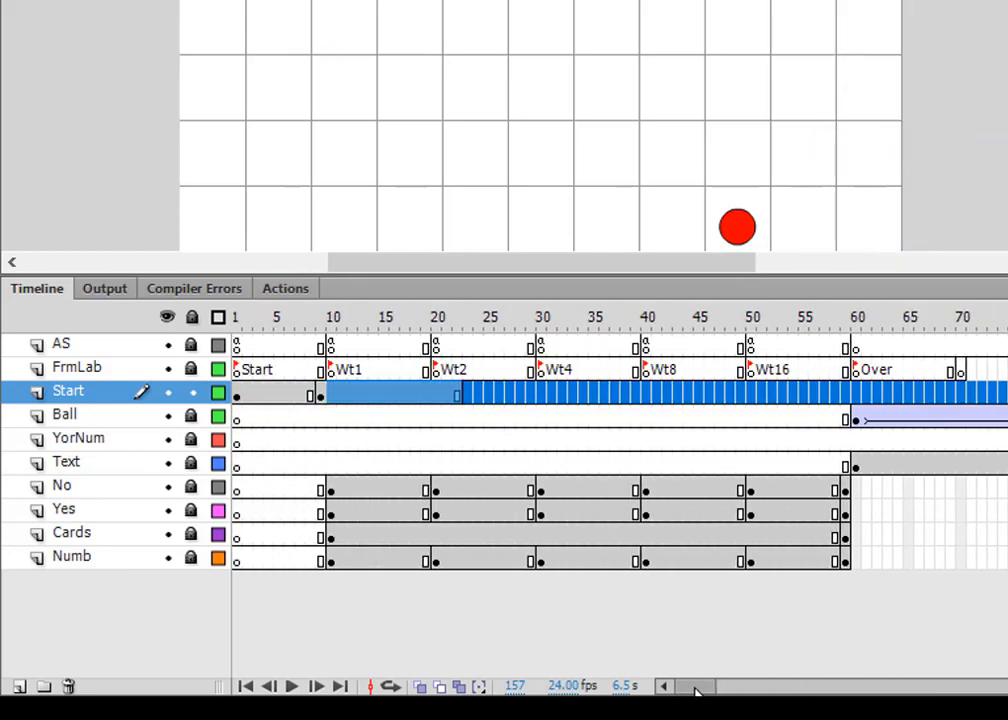
click(668, 650)
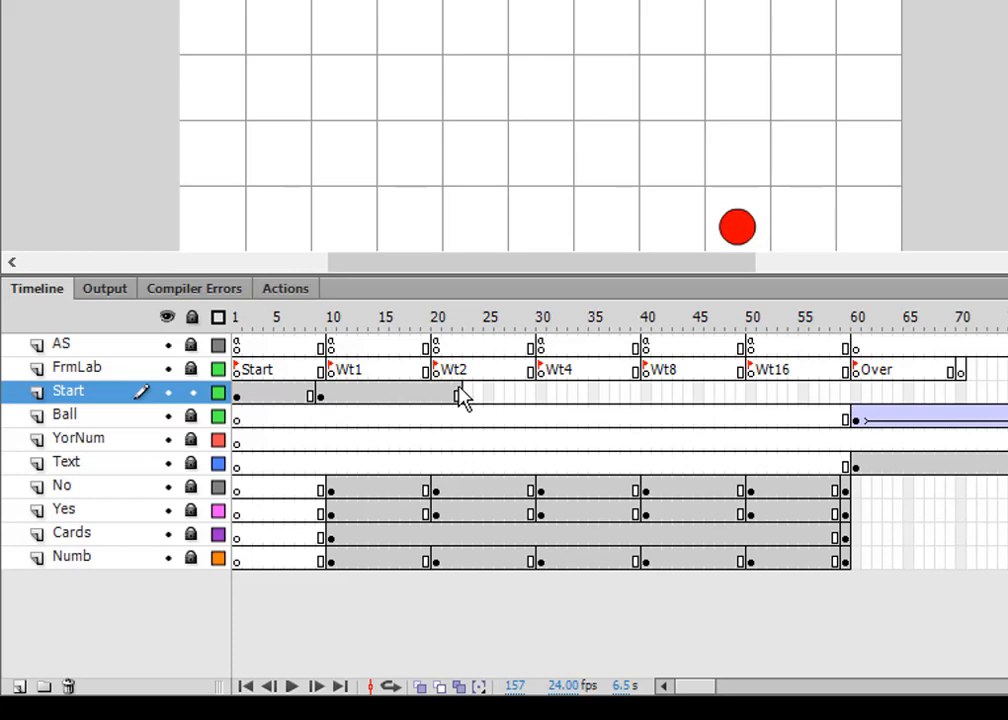
Remove the remaining frames of the Start layer from frame 9 onward, including the frame 9 keyframe.
drag(462, 397, 338, 398)
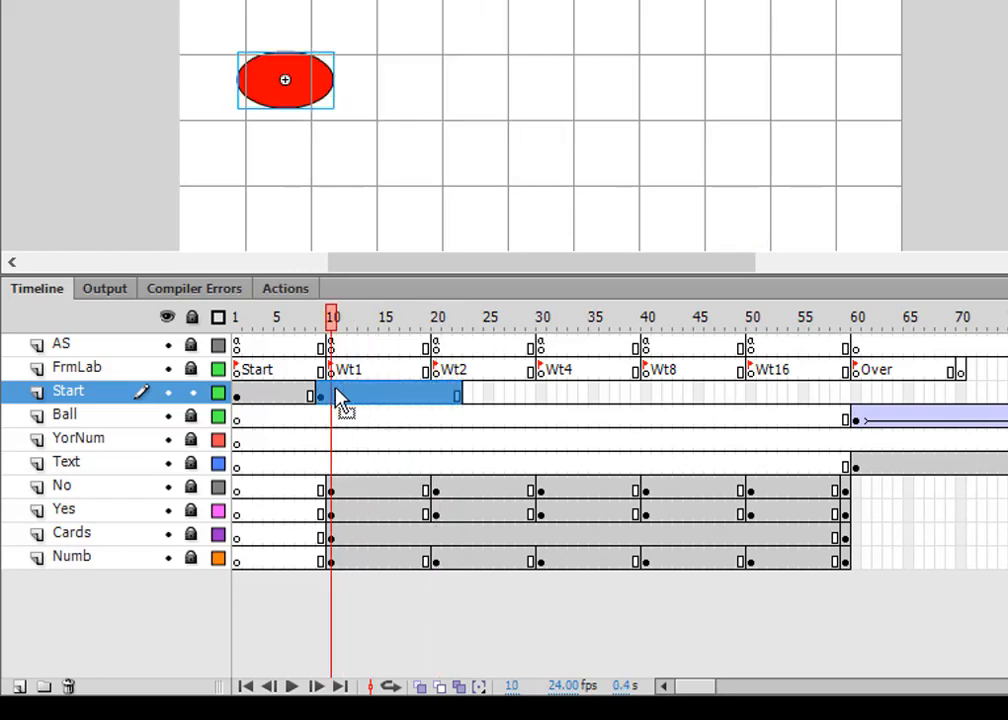
right_click(338, 398)
click(406, 142)
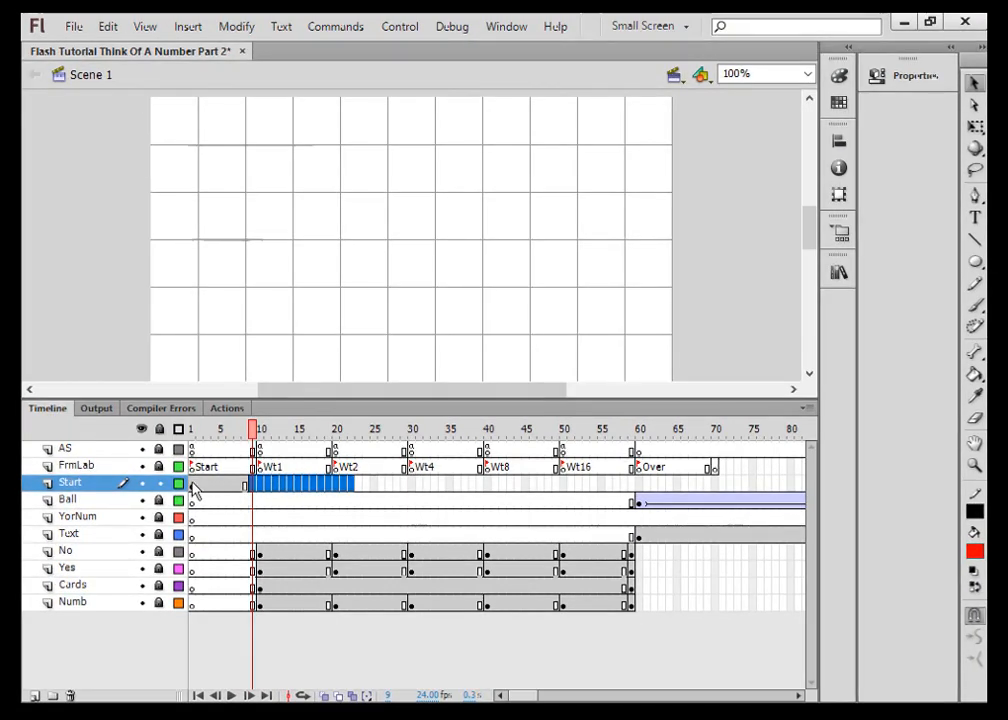
Open the red oval Start_btn symbol on frame 1 for editing, and rename its layer to But and lock it.
click(193, 485)
click(650, 210)
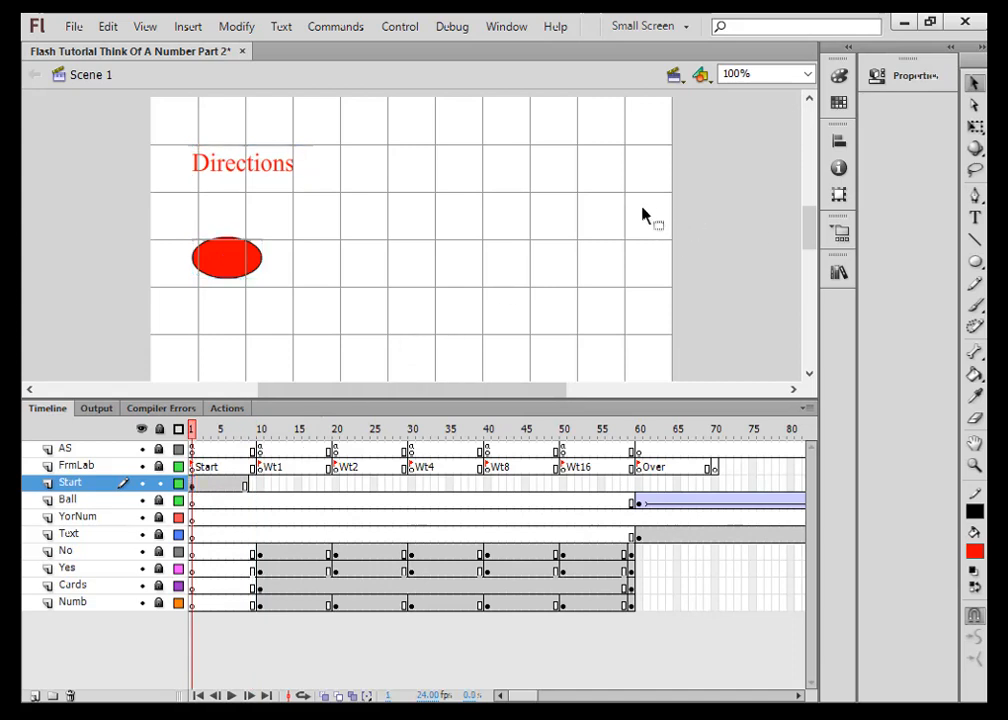
click(231, 256)
double_click(229, 259)
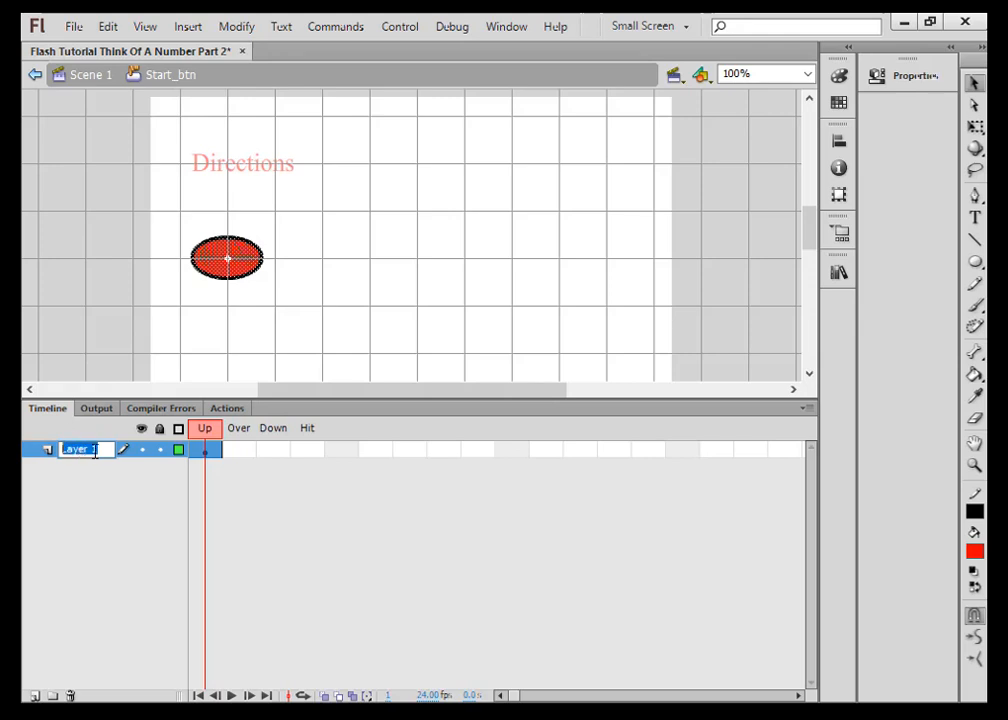
text(But)
click(159, 449)
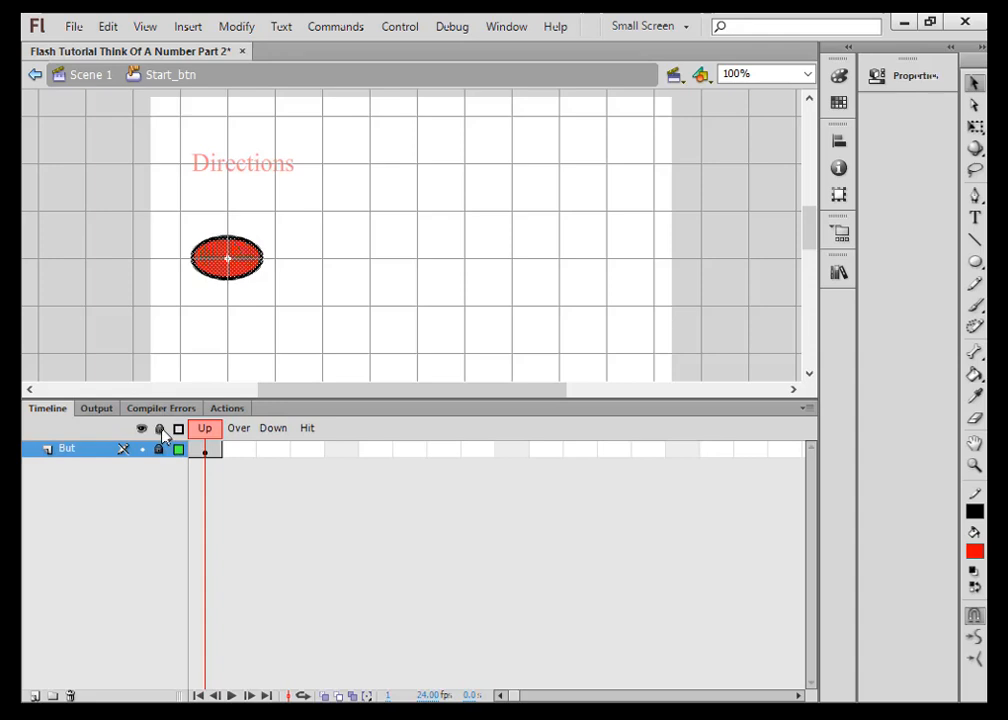
Add a new layer above the But layer in the Start_btn symbol and name it Text.
click(34, 695)
double_click(72, 449)
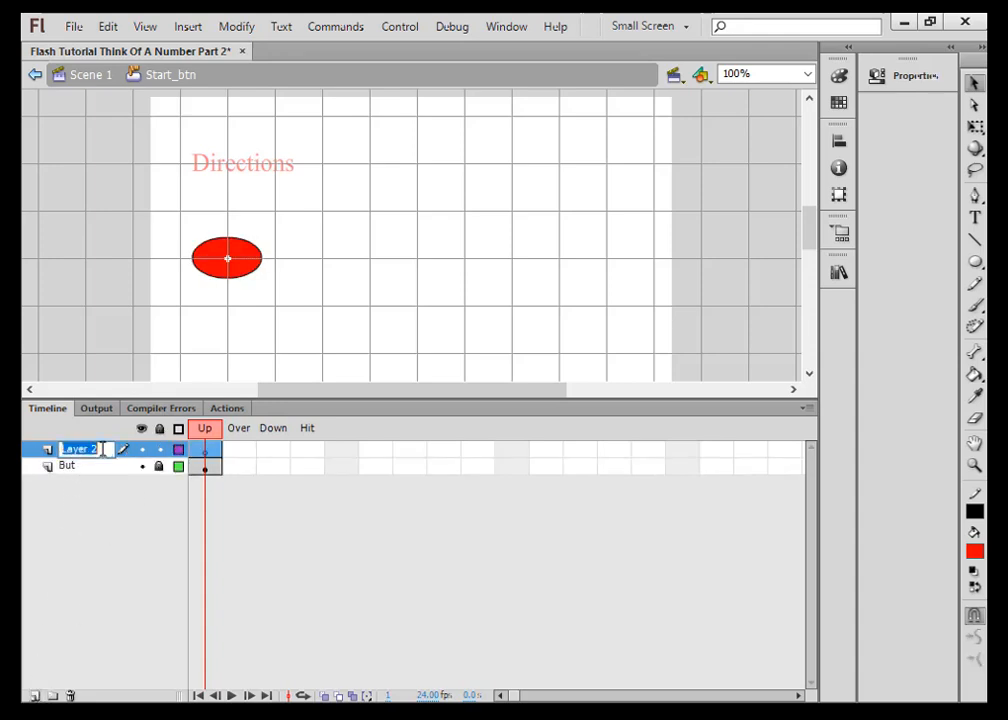
text(Text)
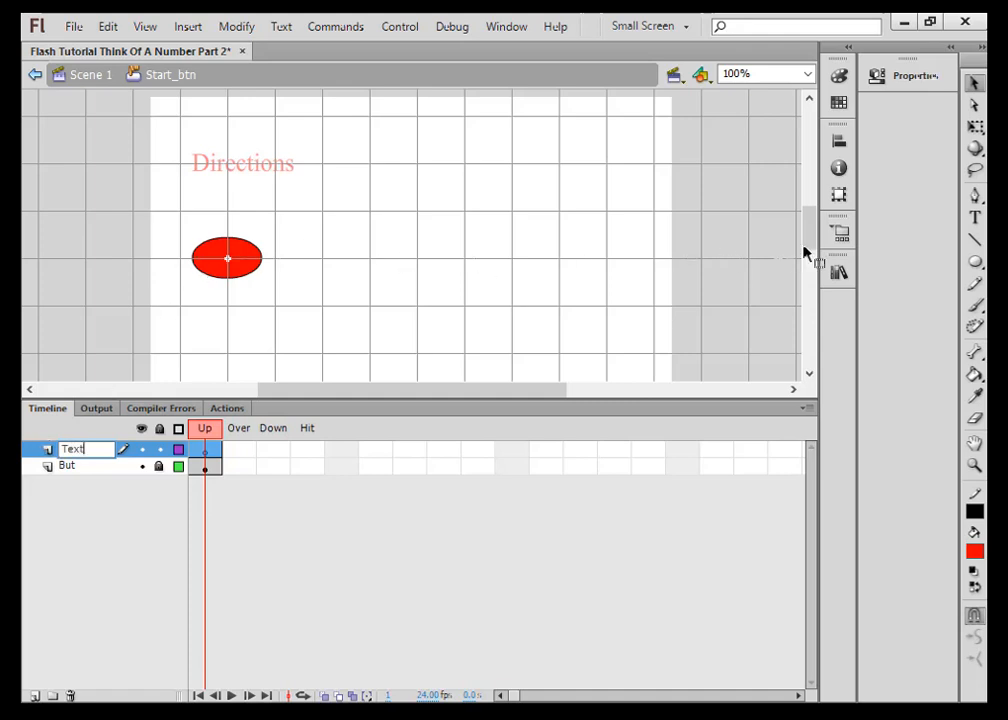
Set the text colour to black and create a static text box about 85 px wide beside the red oval.
click(974, 219)
click(975, 550)
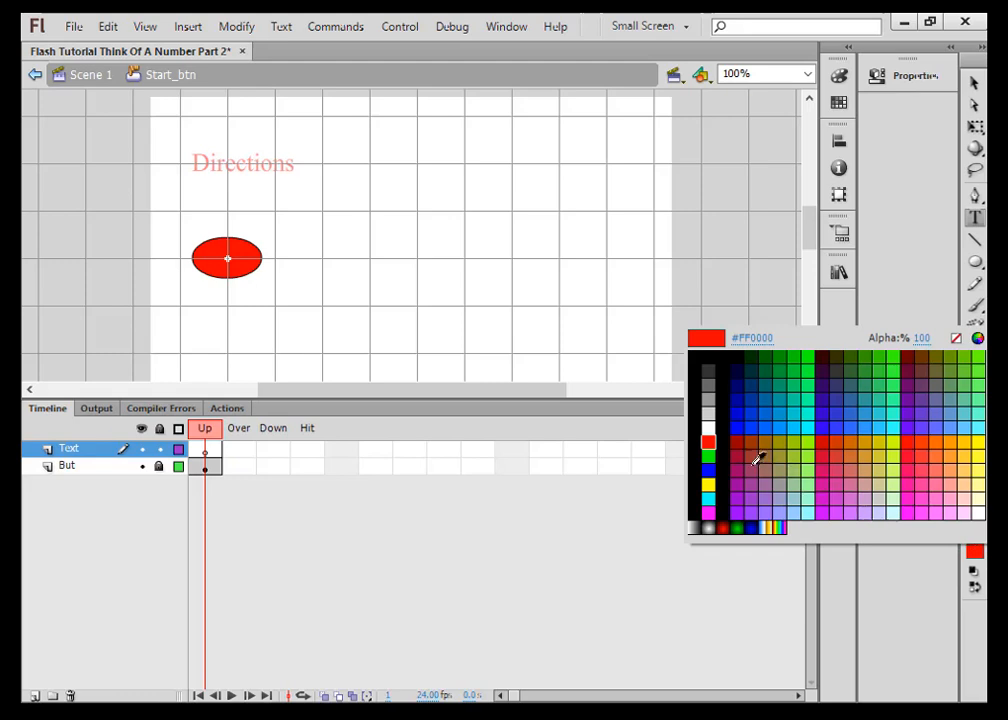
click(698, 456)
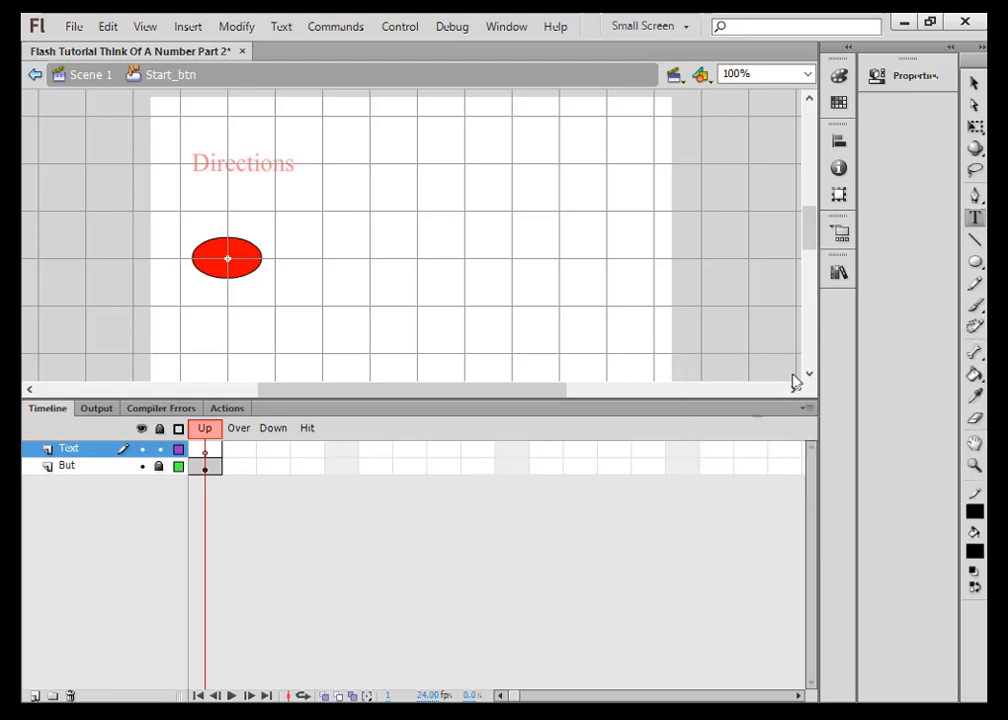
click(889, 75)
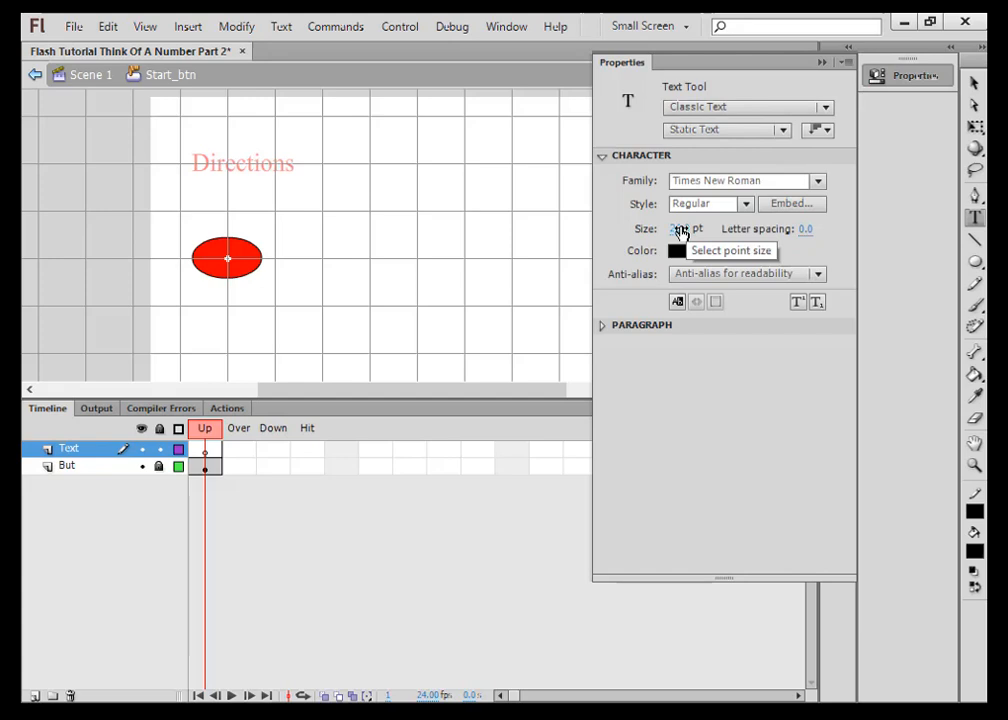
drag(360, 203, 441, 247)
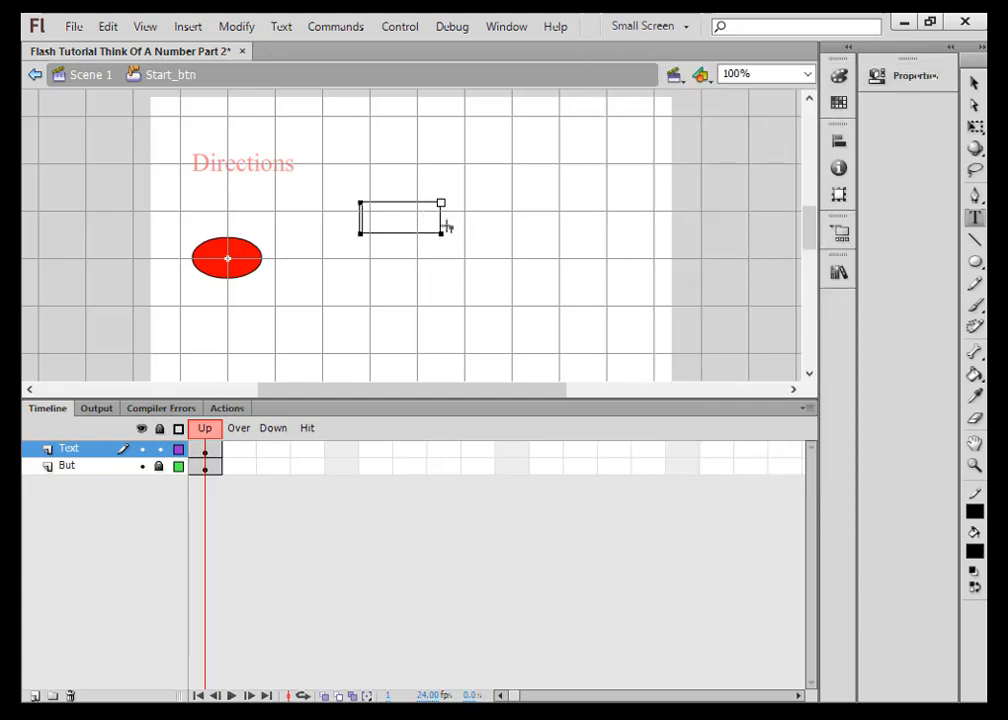
Set the new text box's font size to 15 pt.
click(914, 78)
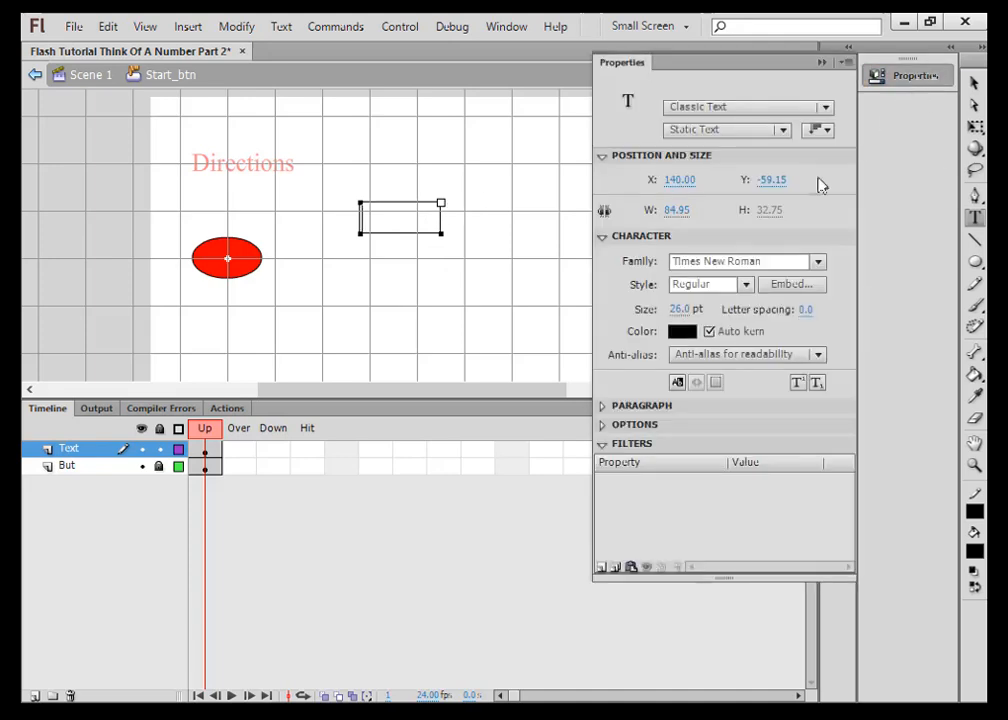
click(680, 310)
text(15)
key(Return)
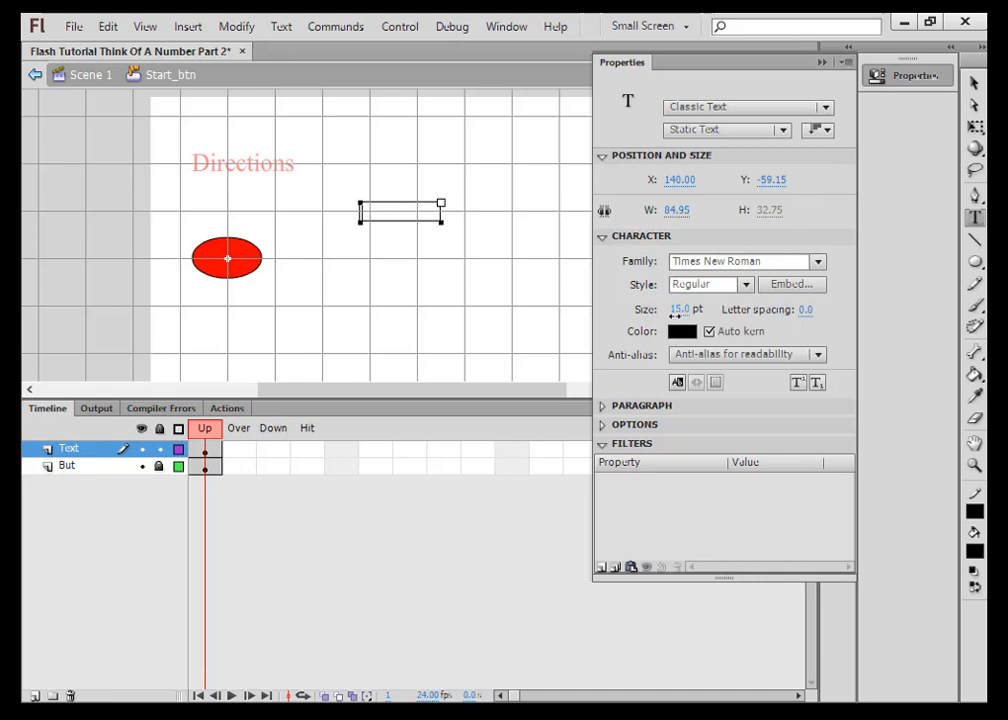
click(826, 62)
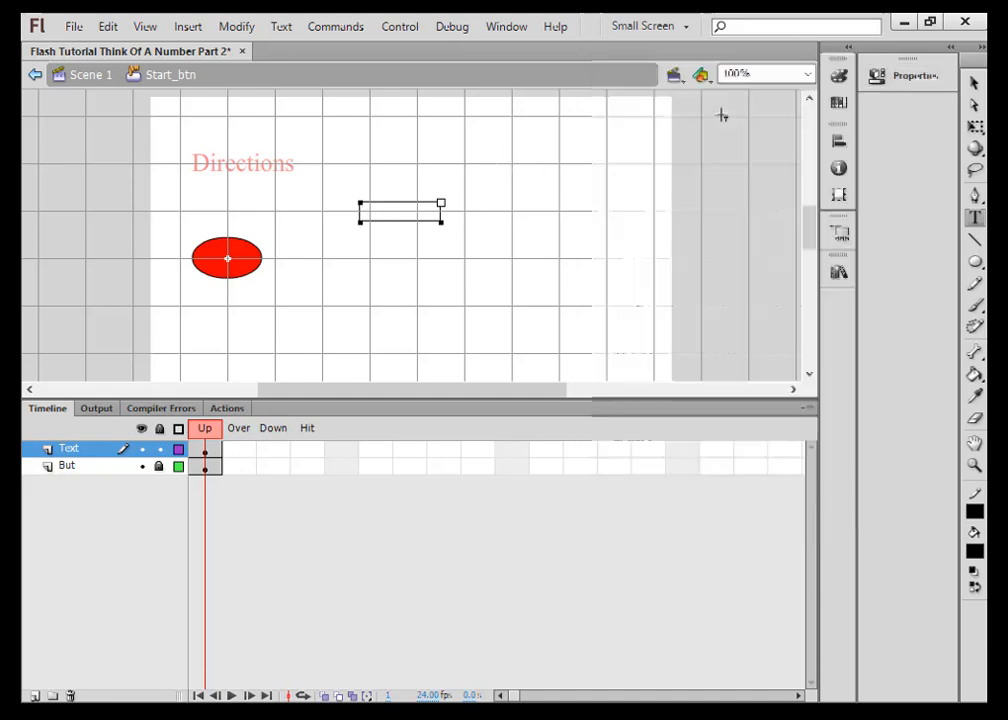
Enter START in the text box, centre the label on the red oval, and return to Scene 1.
click(381, 212)
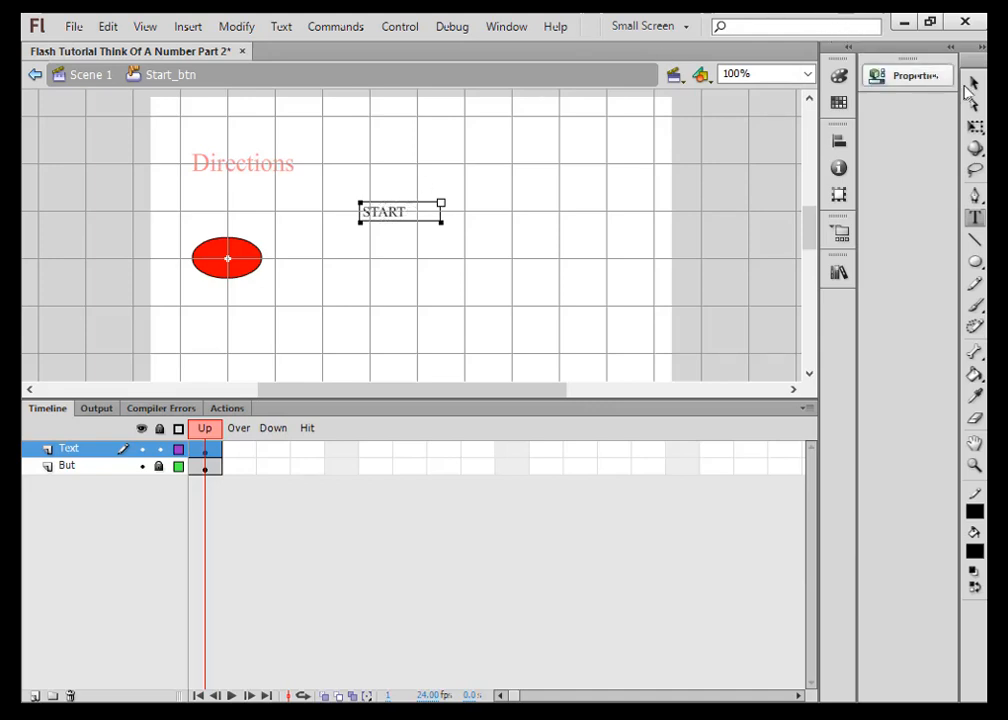
key(Escape)
drag(413, 214, 252, 260)
click(90, 77)
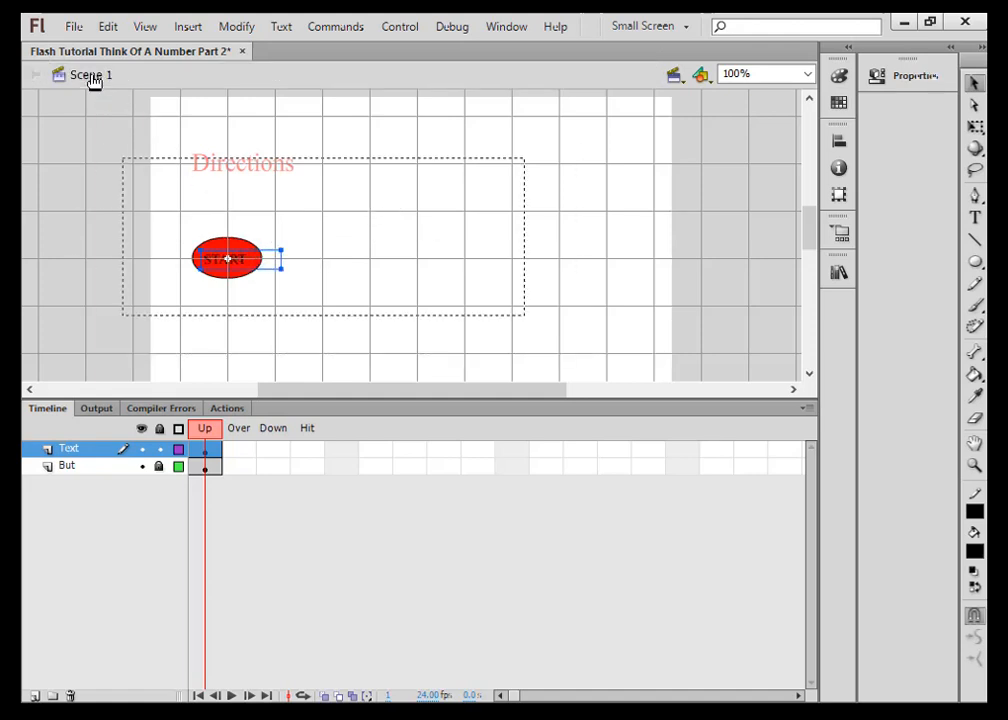
Test the movie, start the game and answer the five cards Yes, No, No, Yes, No, and close the preview.
click(405, 34)
mouse_move(412, 166)
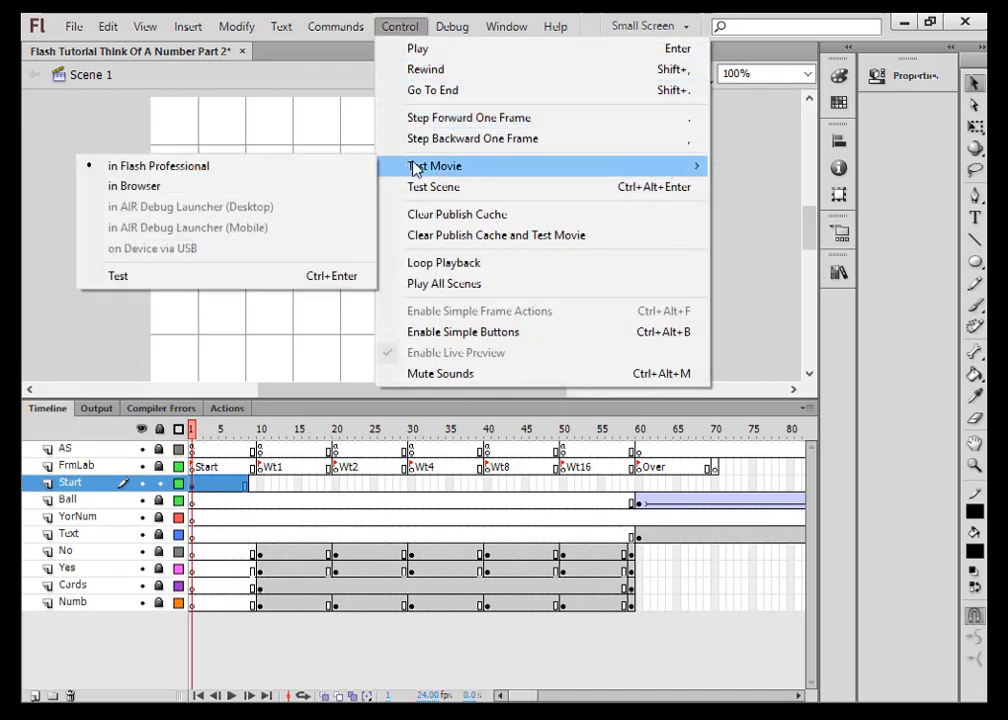
click(266, 287)
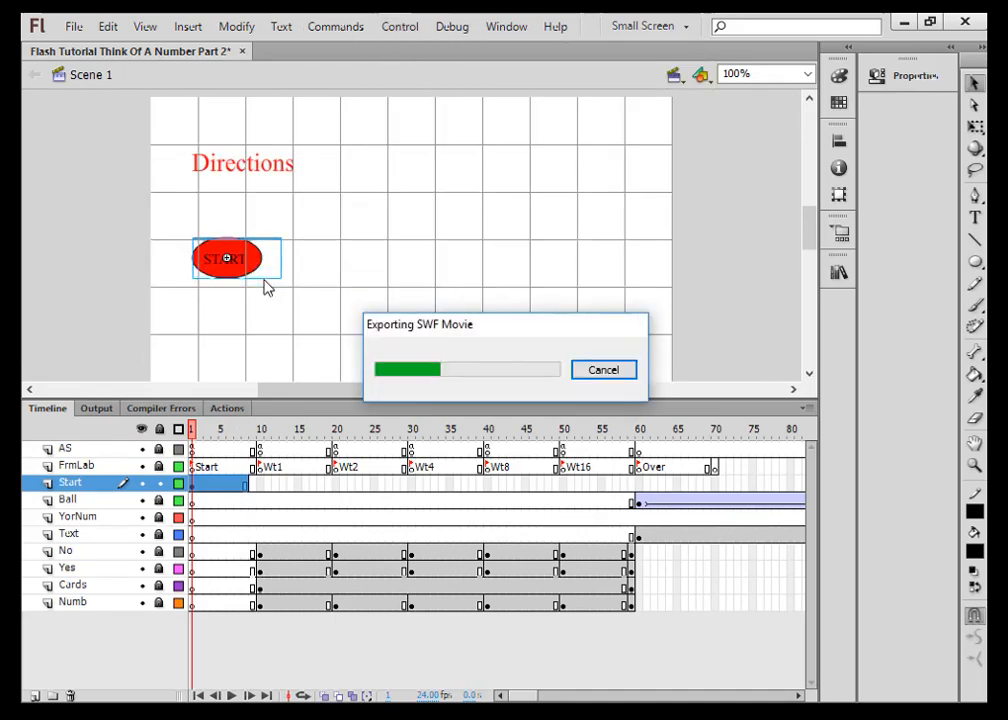
click(320, 352)
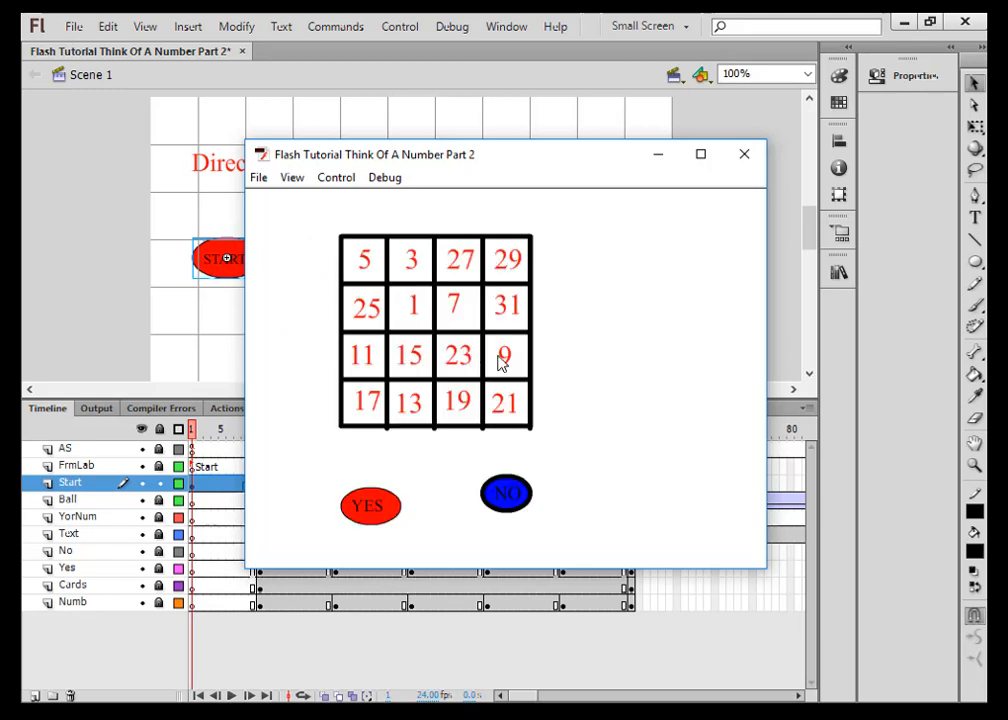
click(365, 507)
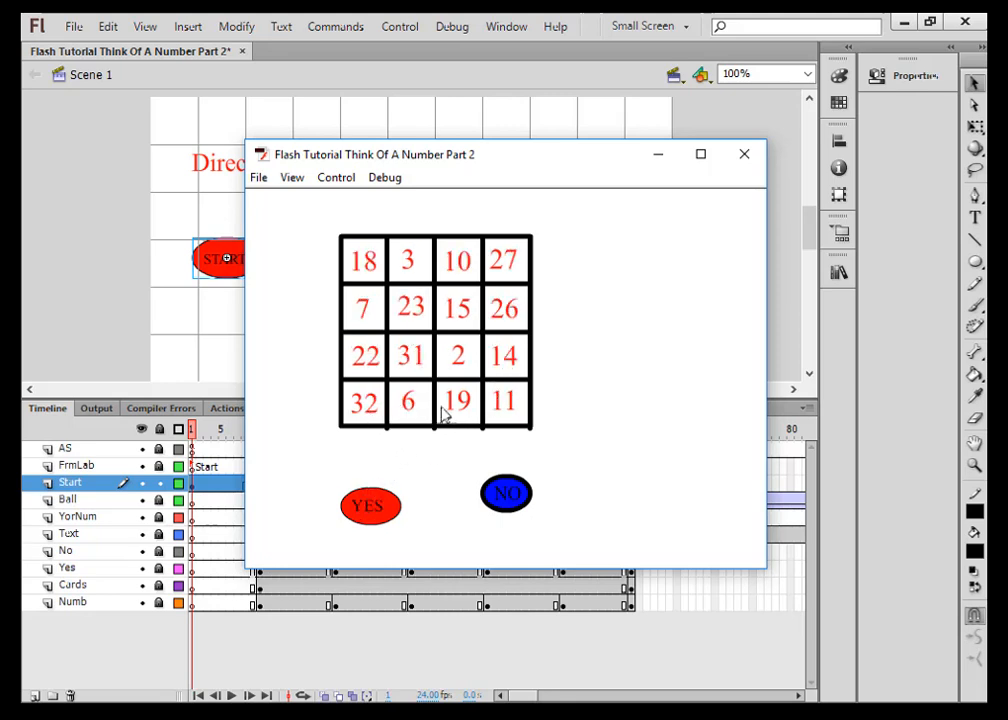
click(508, 494)
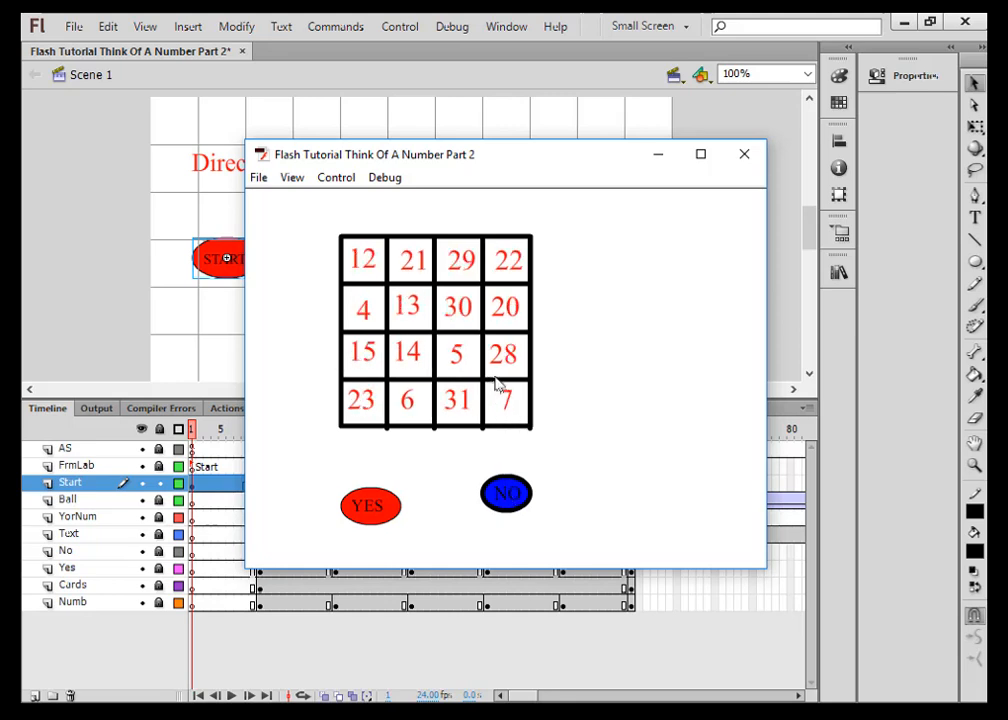
click(505, 490)
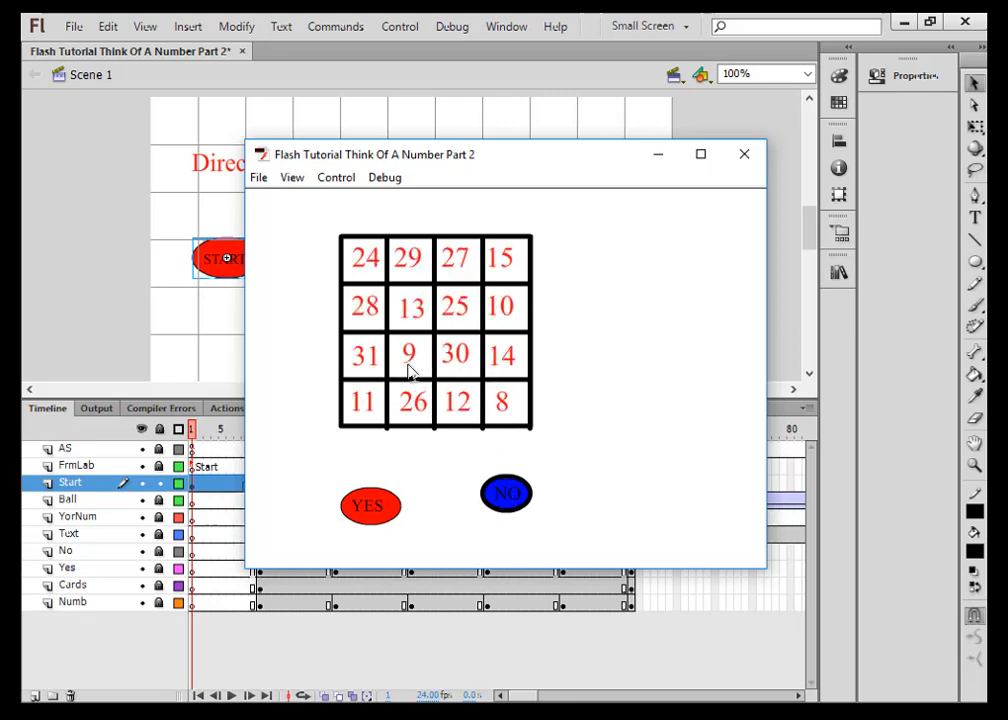
click(372, 505)
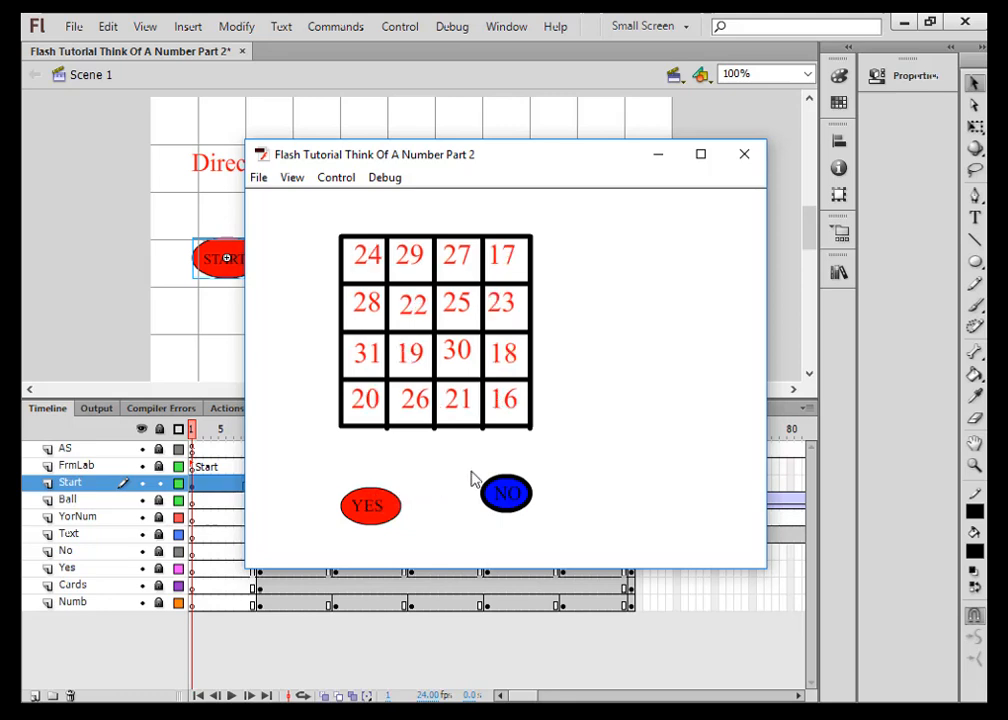
click(505, 495)
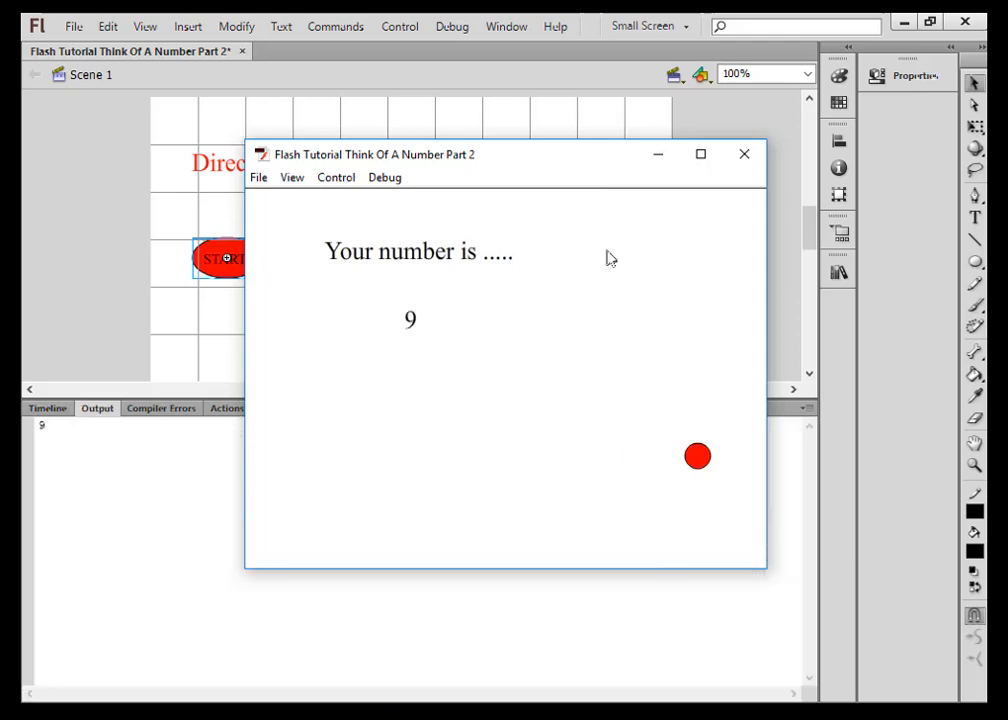
click(745, 155)
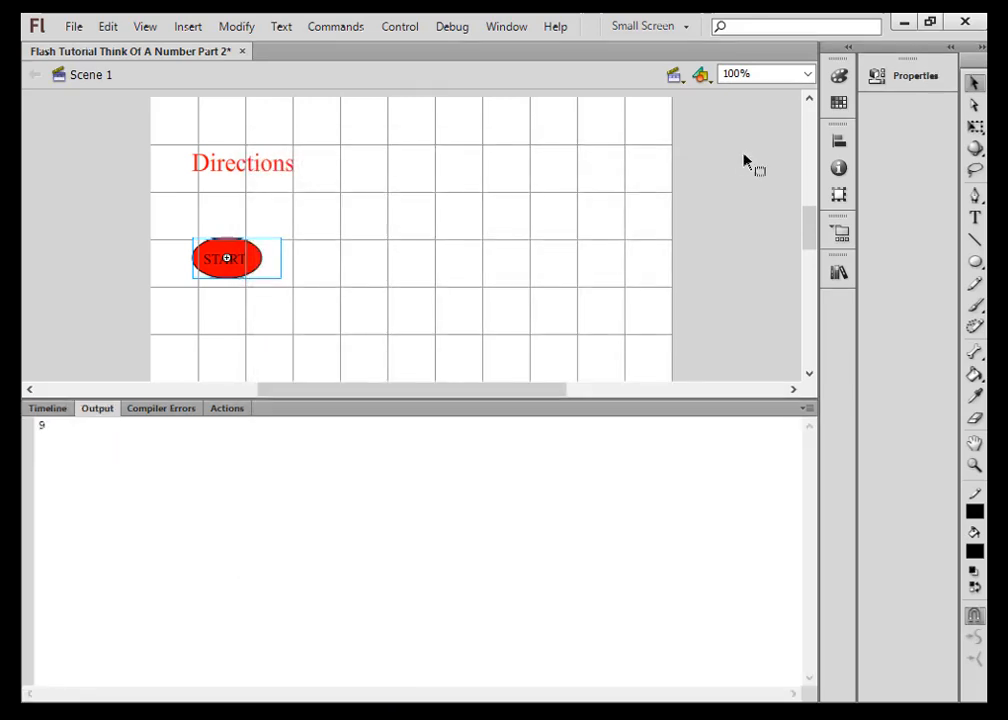